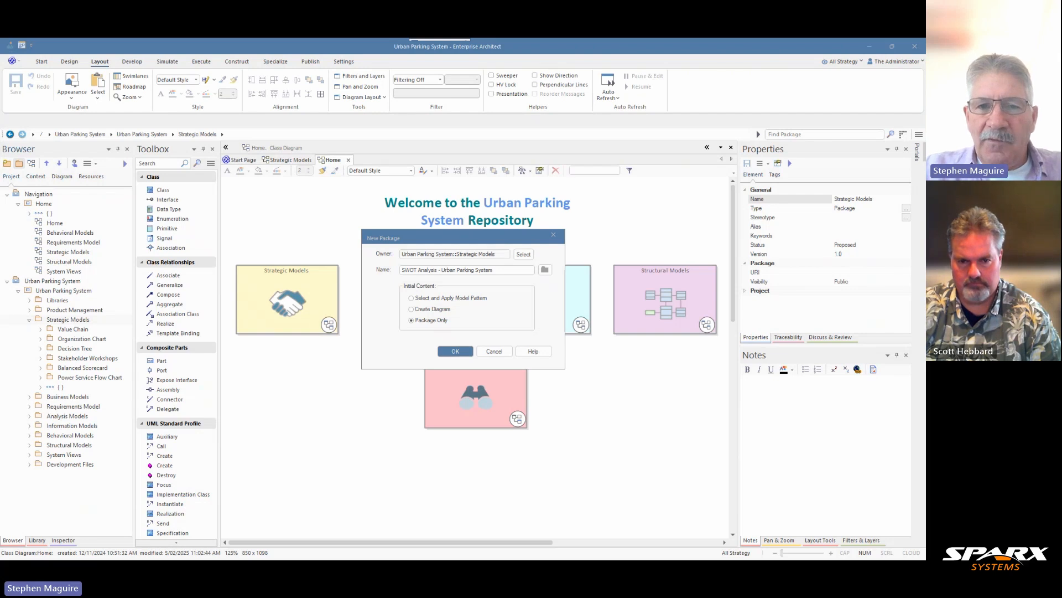
# Step: Create the package-only package "SWOT Analysis - Urban Parking System" under Strategic Models and select it in the project tree
pyautogui.click(459, 352)
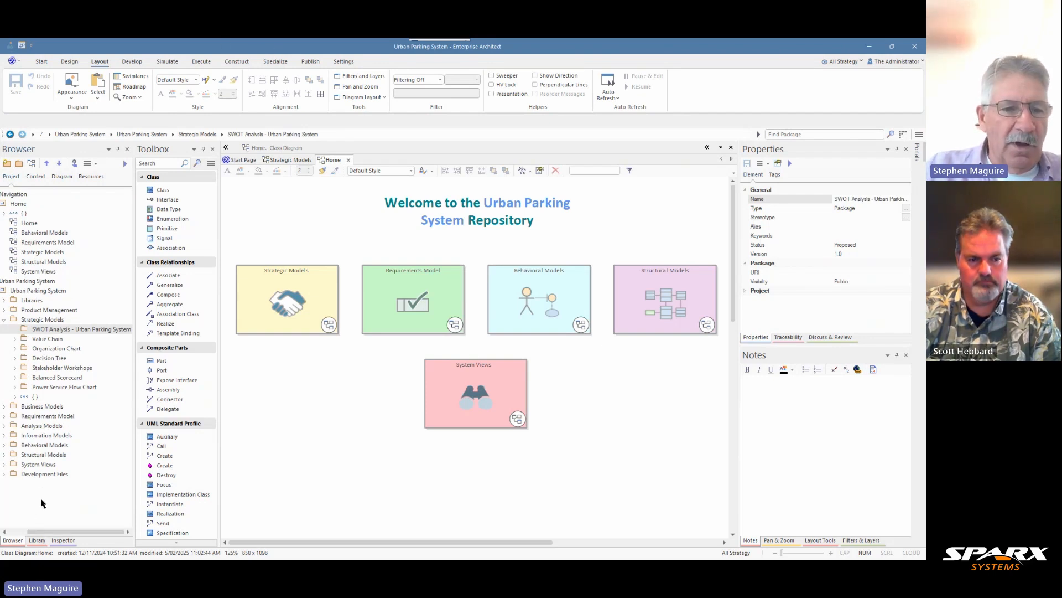
pyautogui.moveTo(31, 533); pyautogui.dragTo(13, 532)
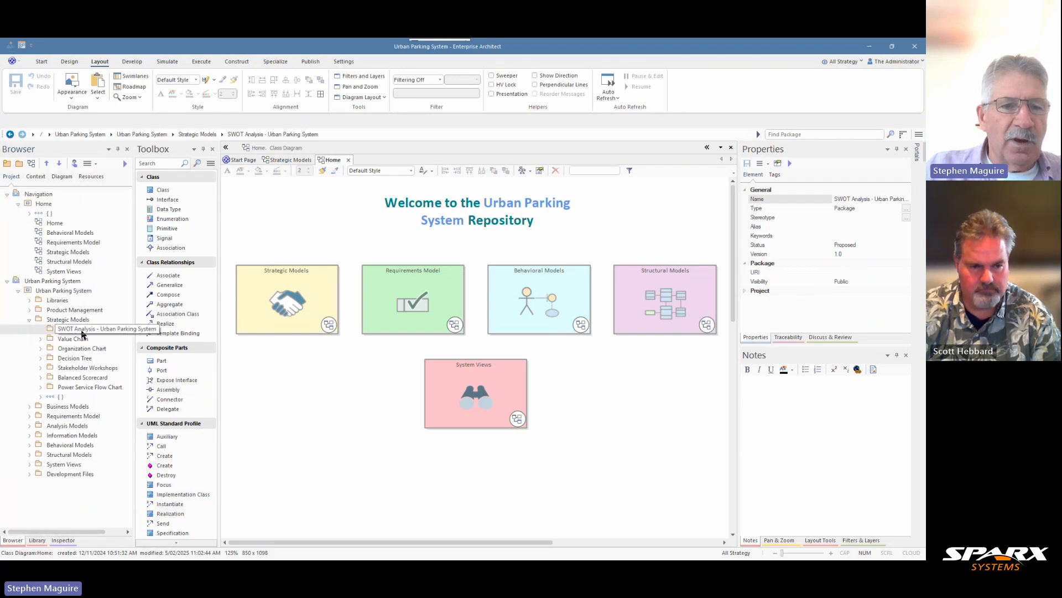
pyautogui.click(54, 330)
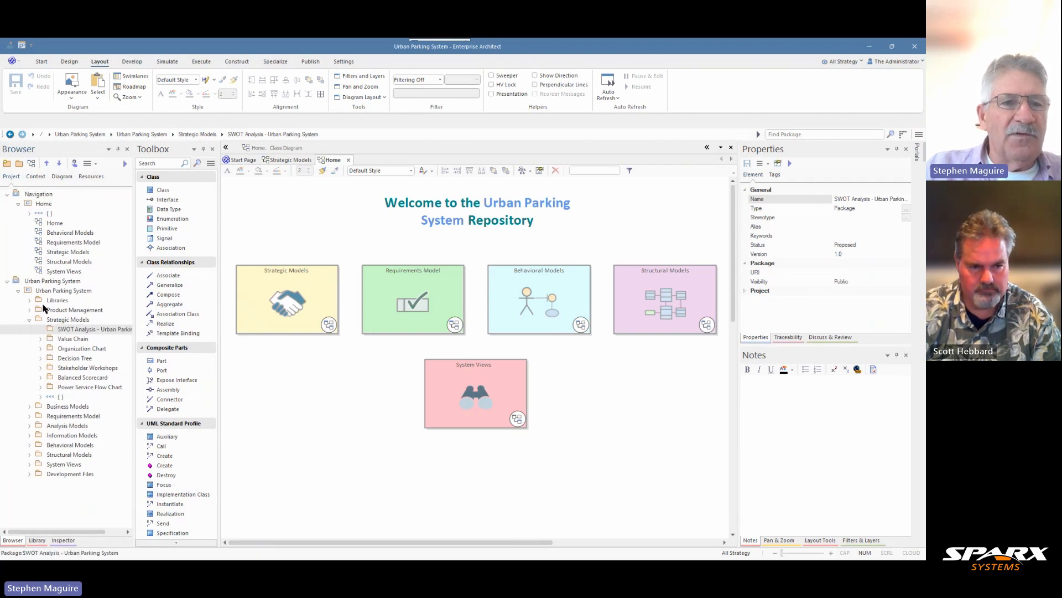
# Step: Start a new diagram in the SWOT package and choose the Class diagram type from the UML Structural perspective
pyautogui.click(31, 164)
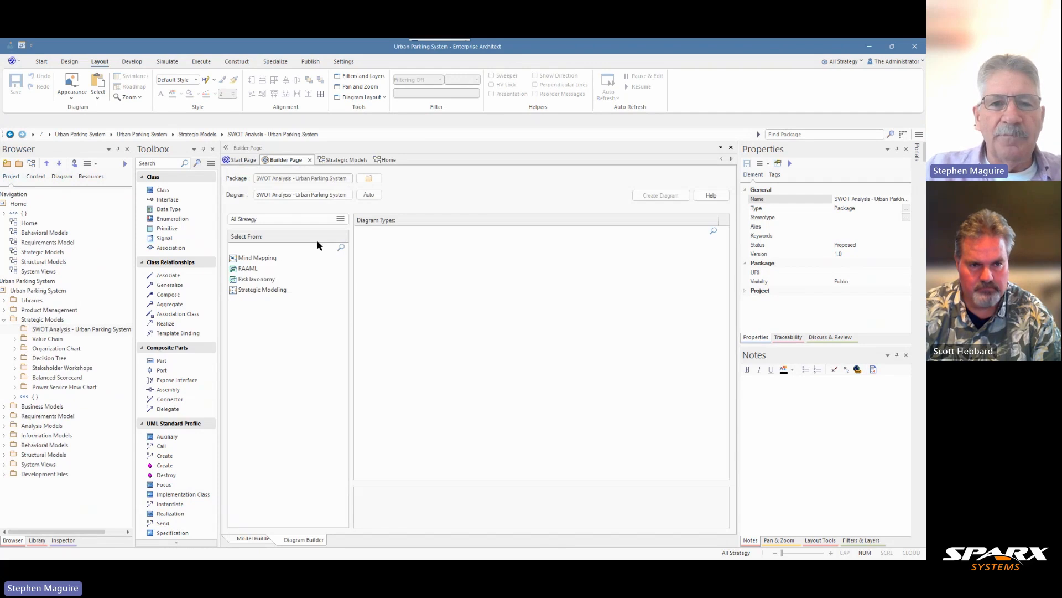
pyautogui.click(340, 219)
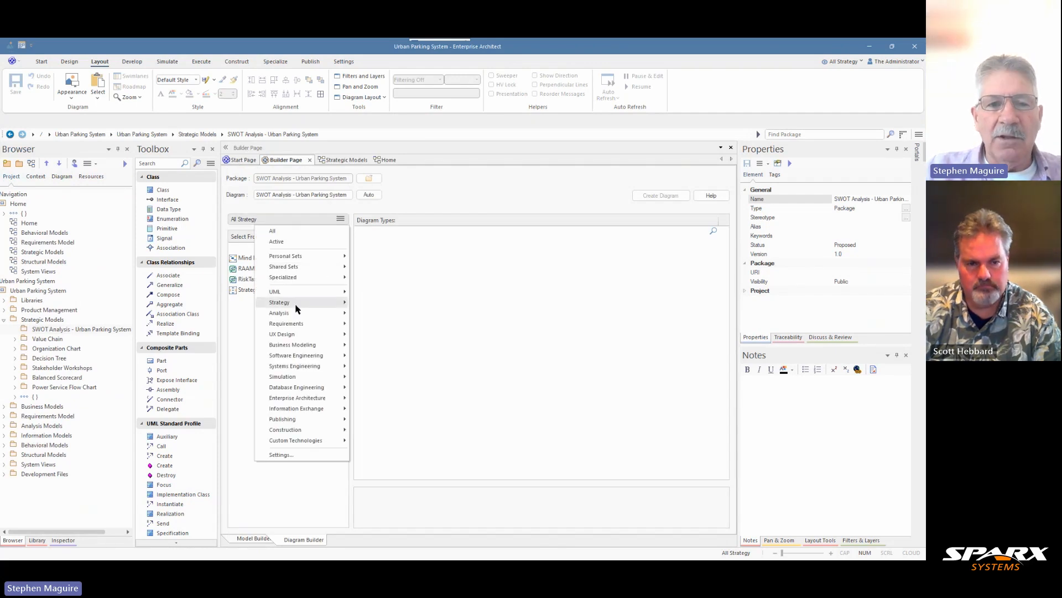
pyautogui.moveTo(294, 293)
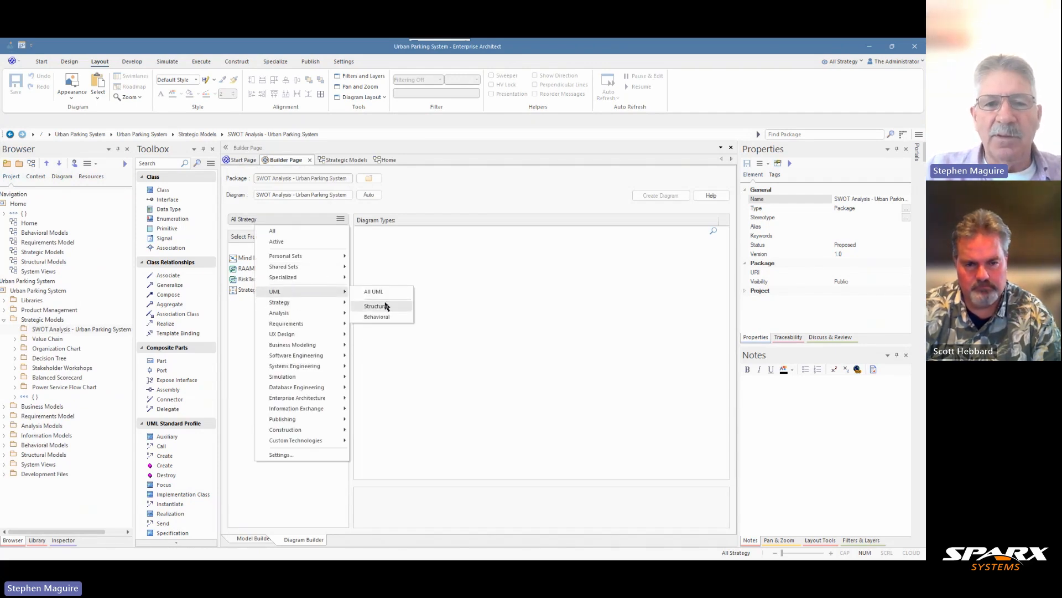
pyautogui.click(379, 306)
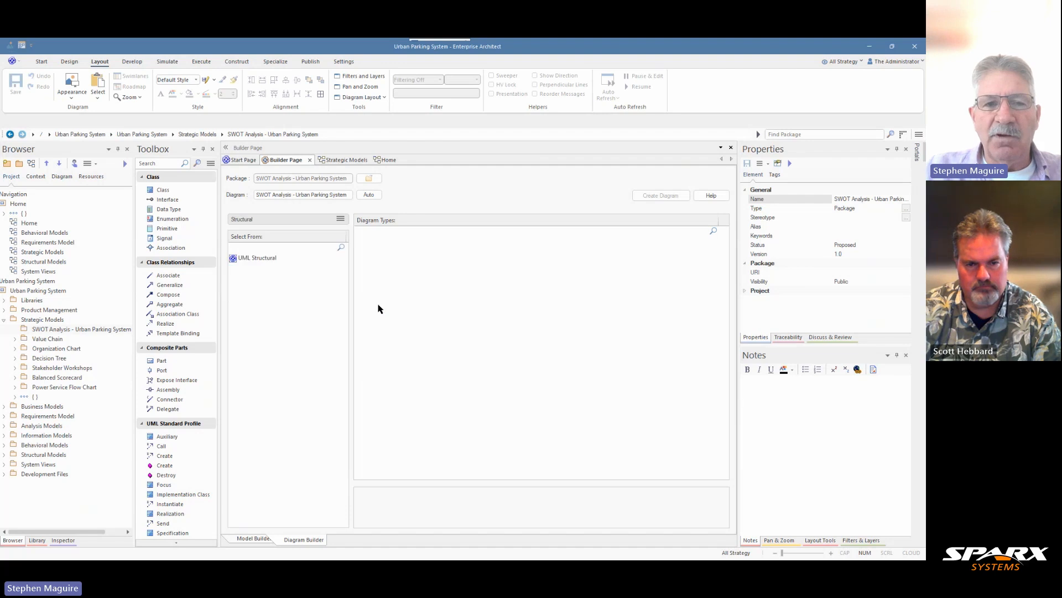
pyautogui.click(254, 259)
pyautogui.click(383, 253)
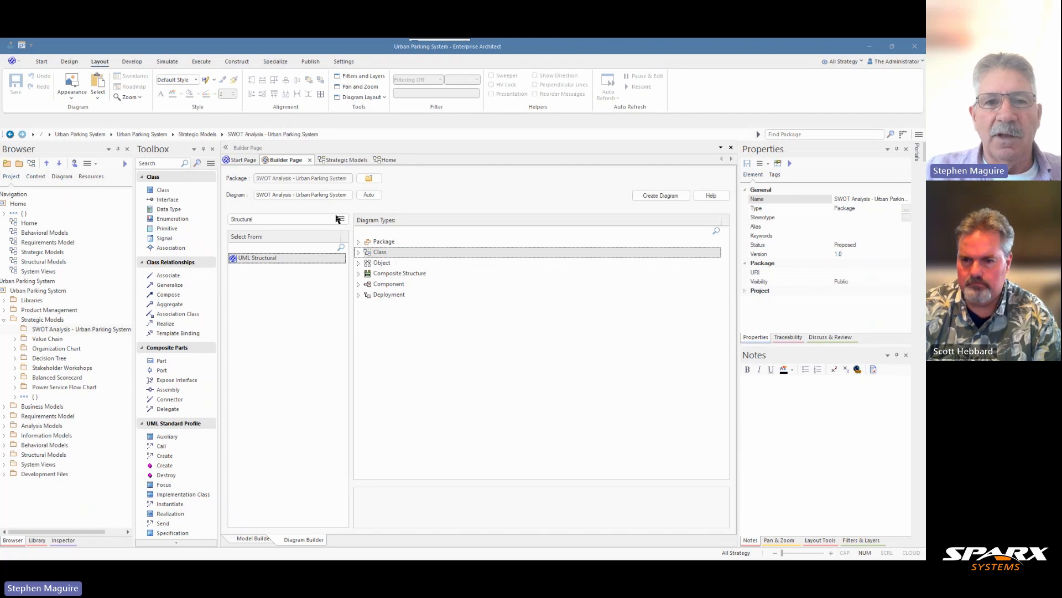
# Step: Name the diagram "SWOT Analysis - Current State and Future Potential" and create it
pyautogui.click(344, 194)
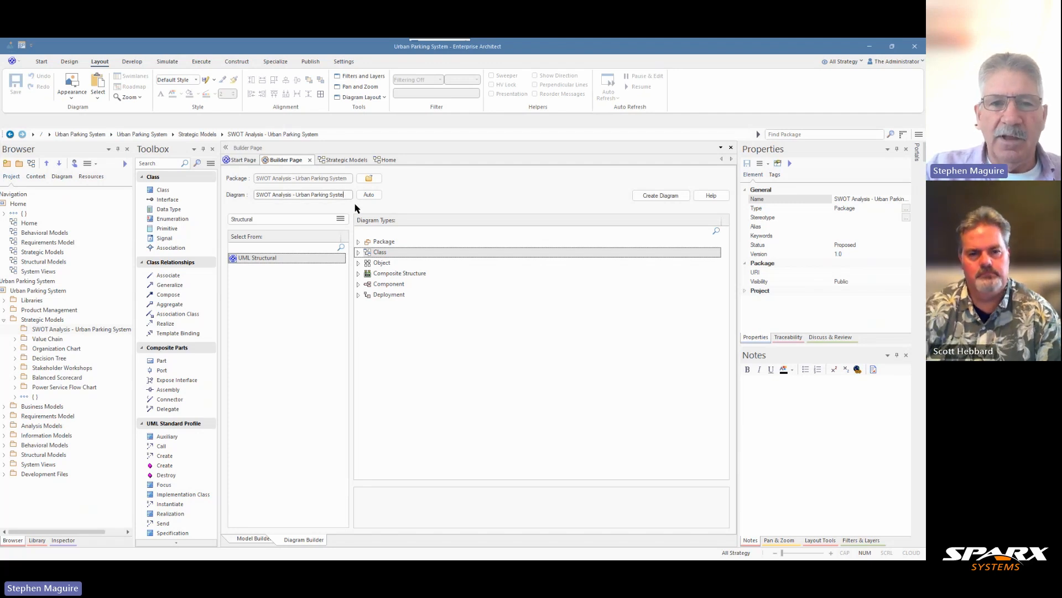
pyautogui.press('BackSpace')
pyautogui.press('BackSpace')
pyautogui.press('BackSpace')
pyautogui.press('BackSpace')
pyautogui.press('BackSpace')
pyautogui.press('BackSpace')
pyautogui.press('BackSpace')
pyautogui.press('BackSpace')
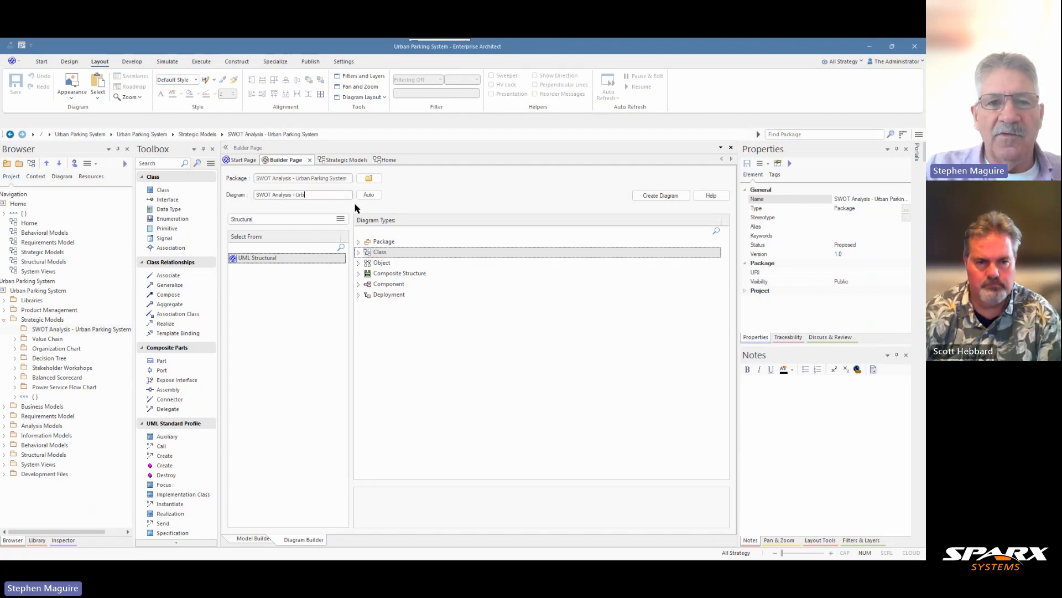
pyautogui.write('Current State and Future Potential')
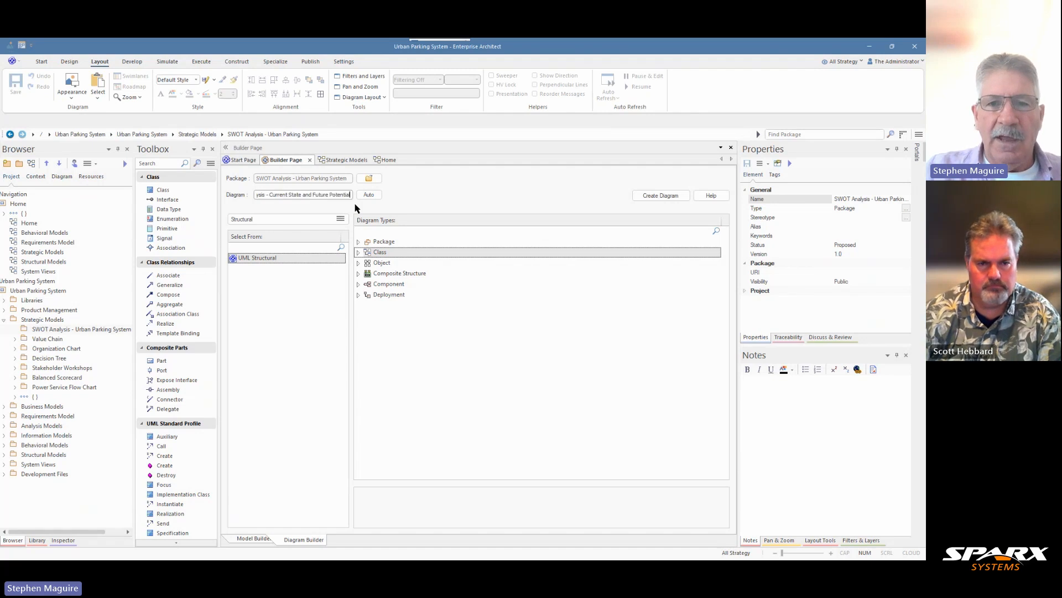
pyautogui.click(642, 196)
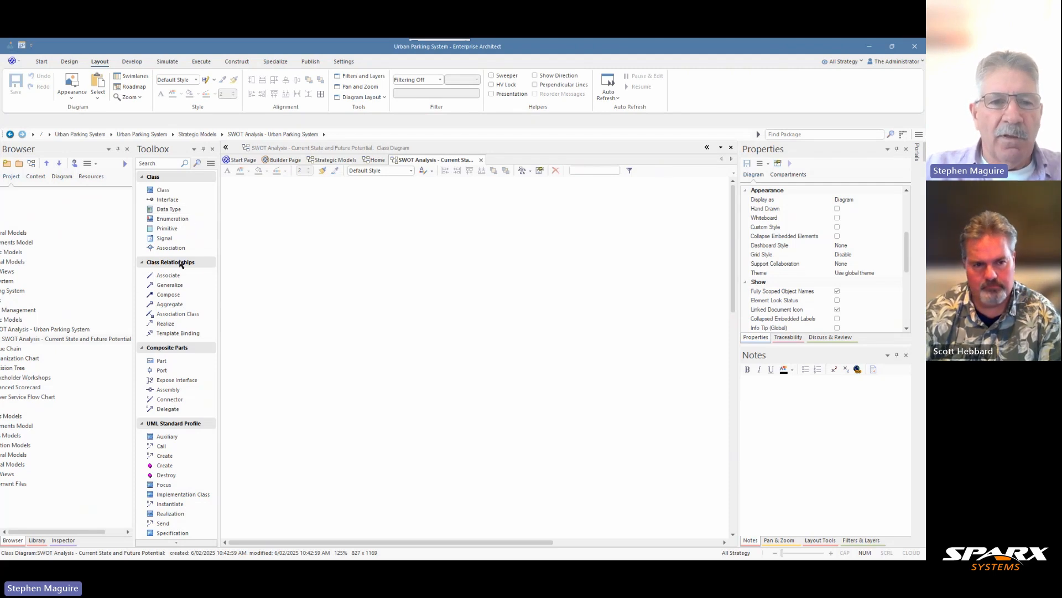
# Step: Place a Text element from the common elements near the upper middle of the blank diagram, about 240 wide
pyautogui.scroll(-3, 180, 264)
pyautogui.scroll(-4, 179, 264)
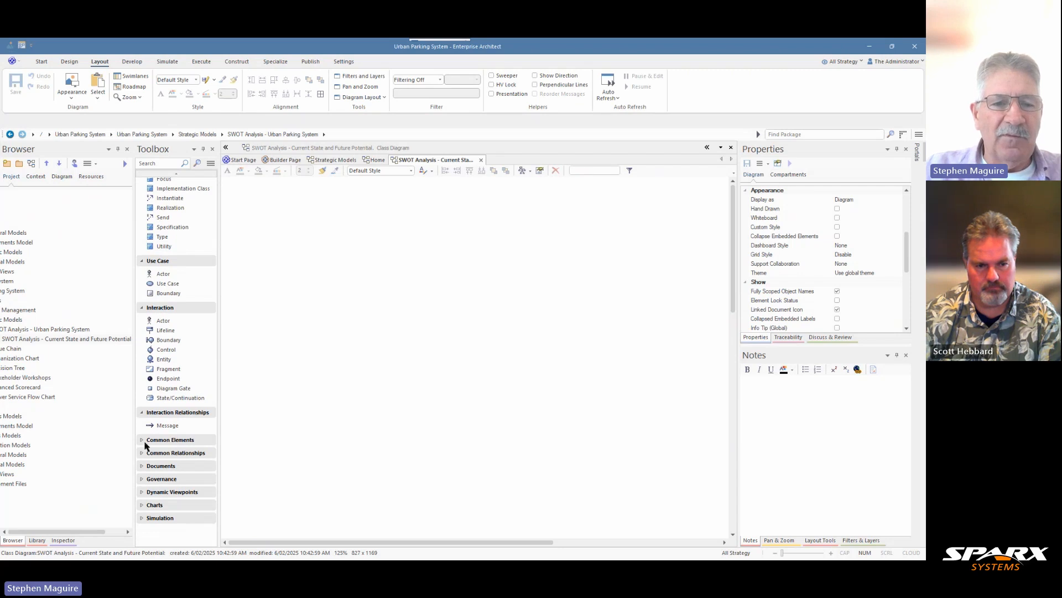
pyautogui.click(142, 441)
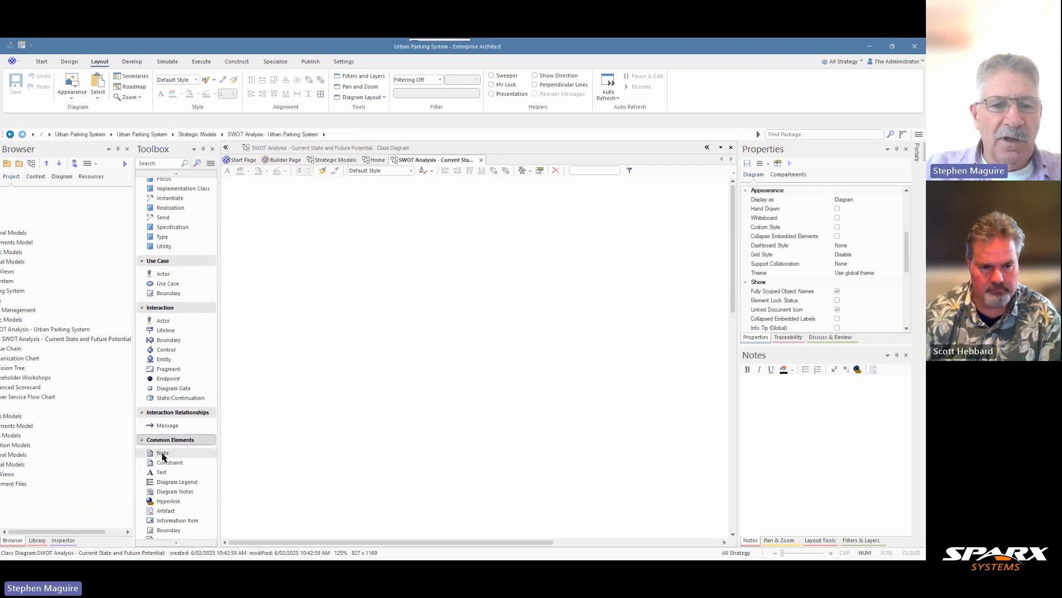
pyautogui.click(160, 473)
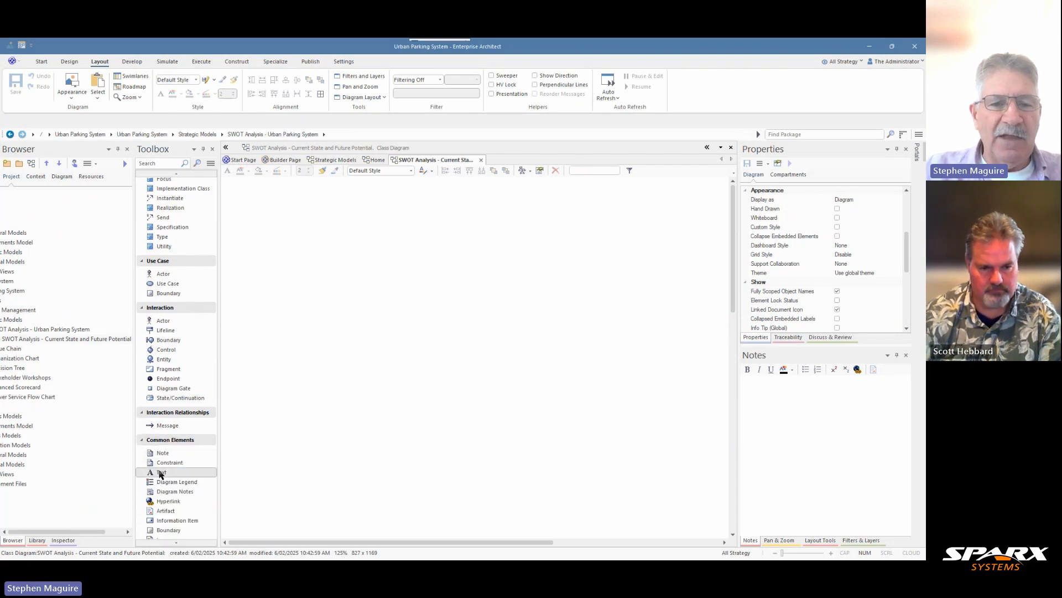
pyautogui.click(379, 210)
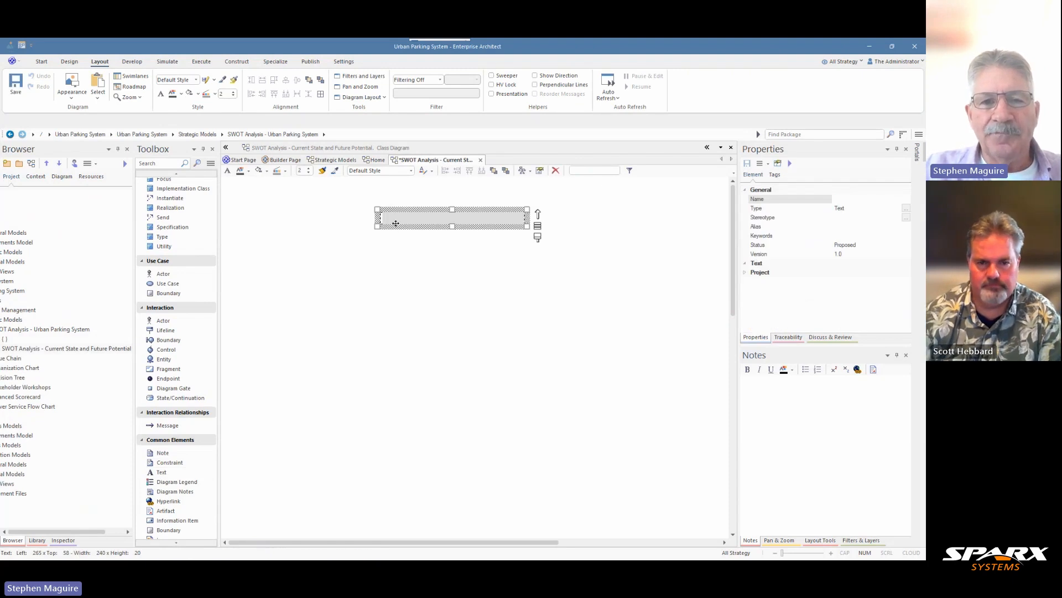
# Step: Enter "SWOT Analysis - Current State and Future Potential" as the notes of the text element and apply it
pyautogui.click(765, 385)
pyautogui.write('Current State and Future Potential')
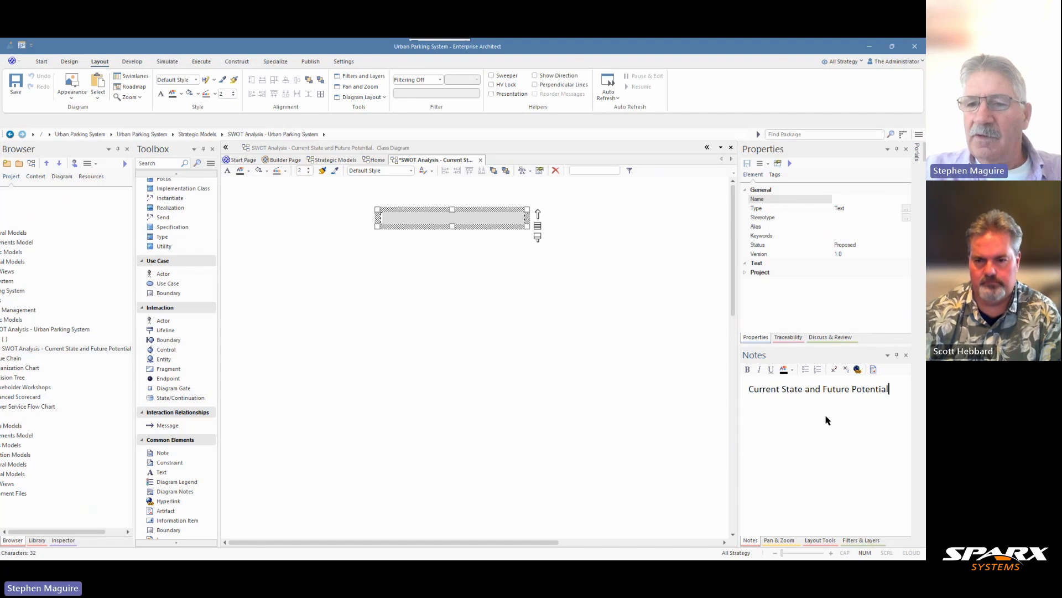
pyautogui.click(751, 387)
pyautogui.write('SWO')
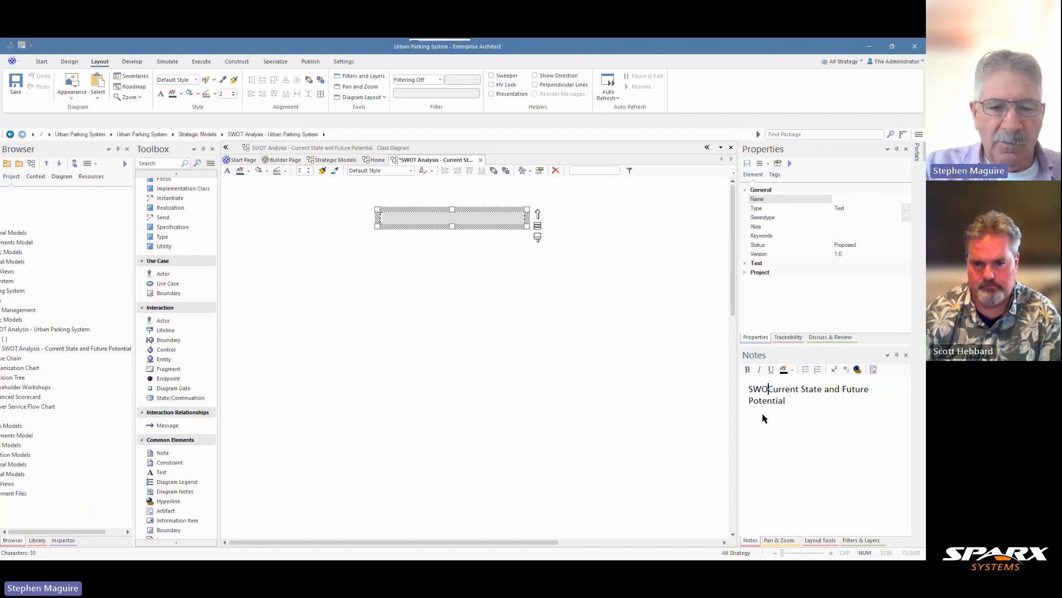
pyautogui.write('T Analysi')
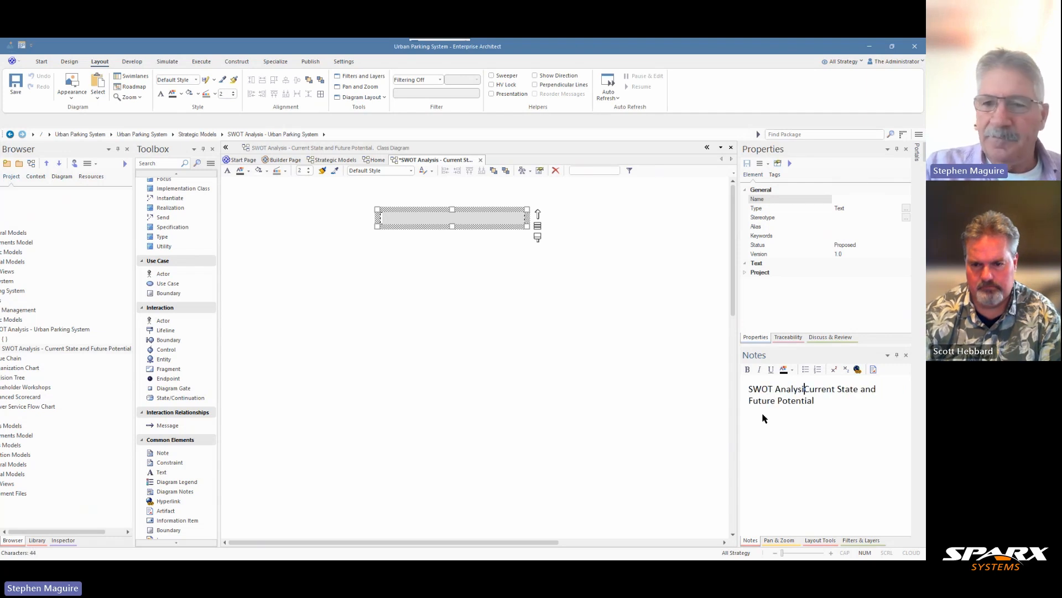
pyautogui.write('s -')
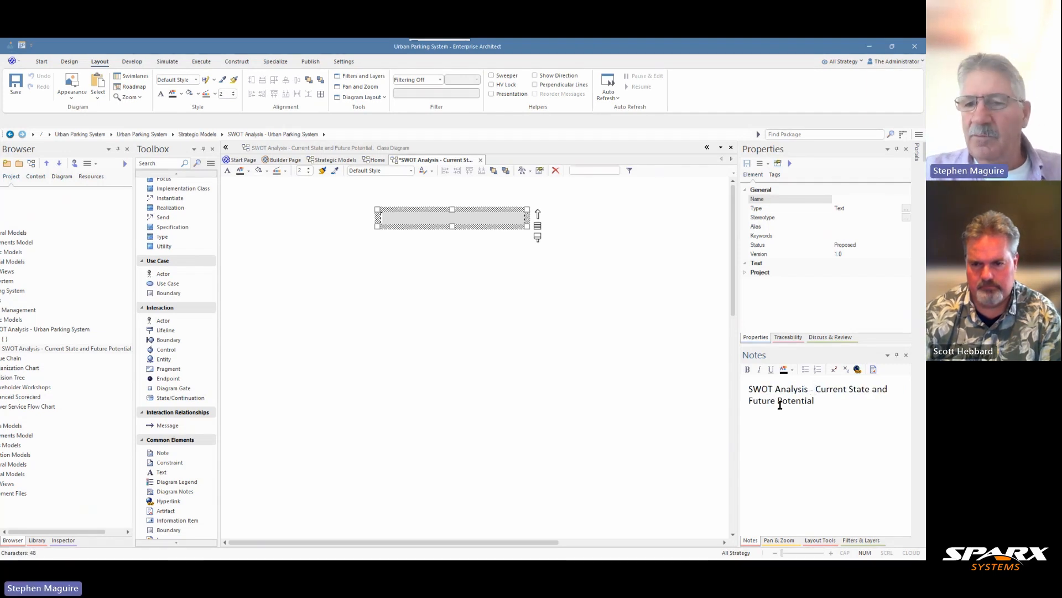
pyautogui.click(451, 239)
# Step: Format the diagram's title text as bold, size 14, in teal
pyautogui.click(450, 220)
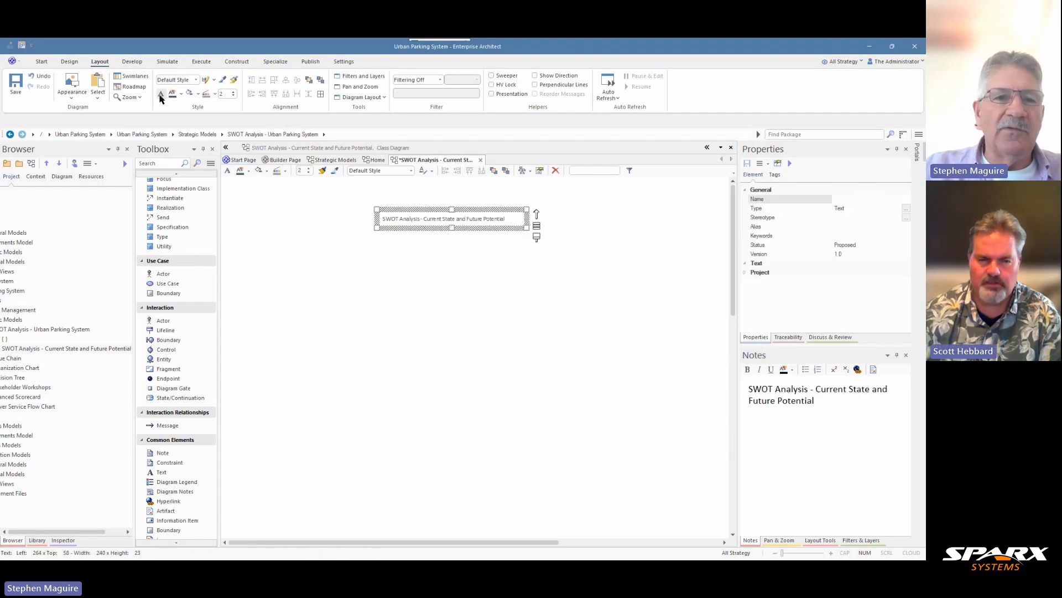
pyautogui.click(160, 94)
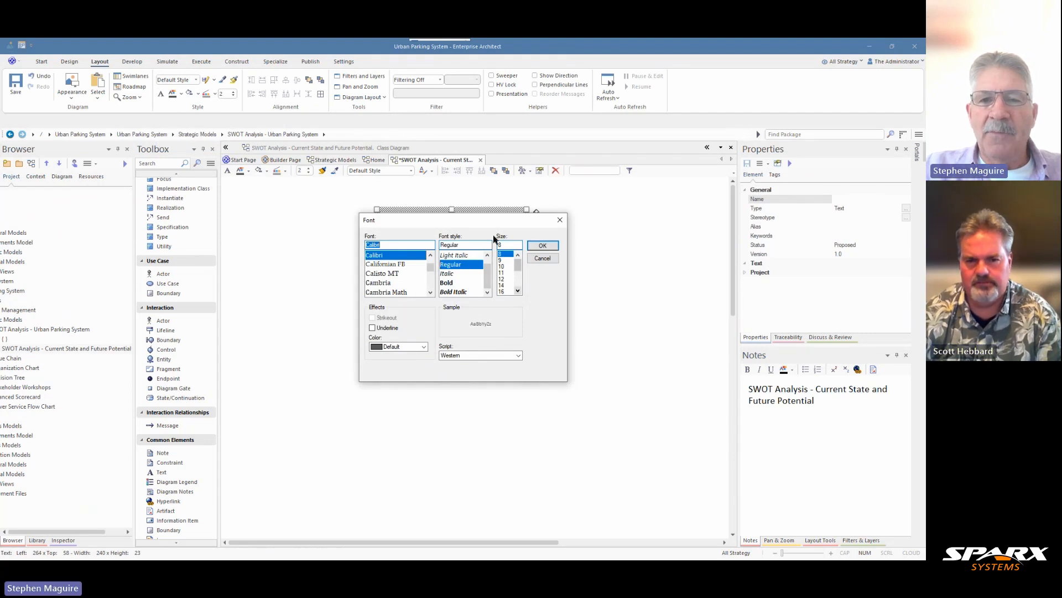
pyautogui.click(541, 259)
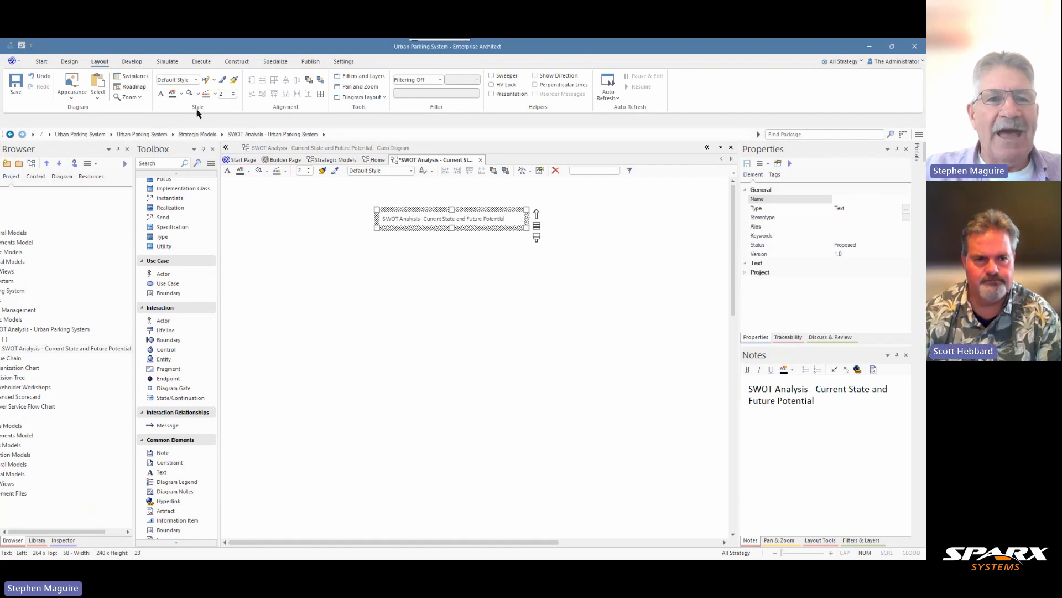
pyautogui.click(161, 96)
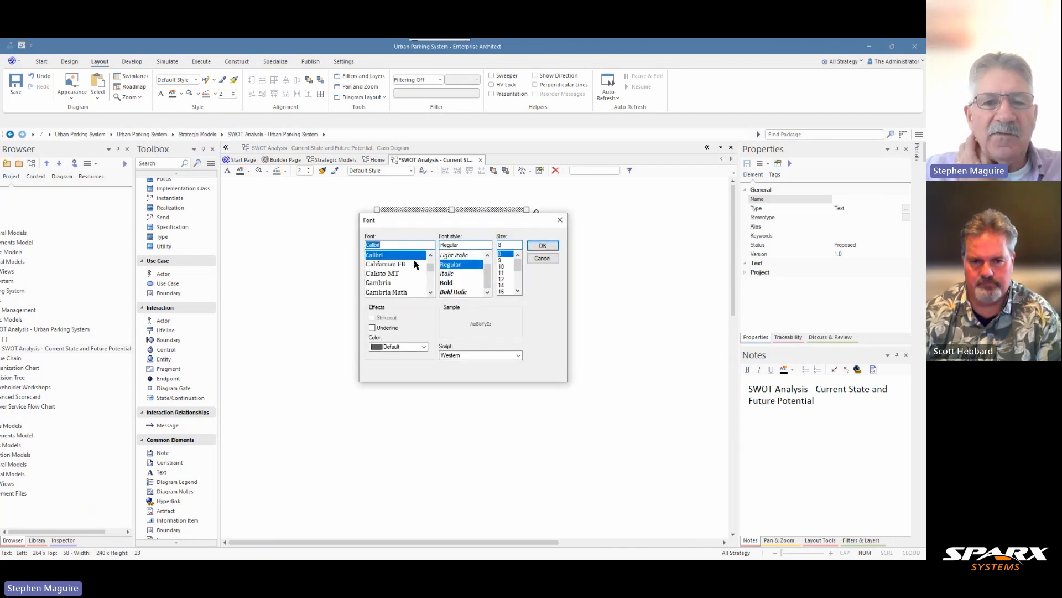
pyautogui.click(449, 283)
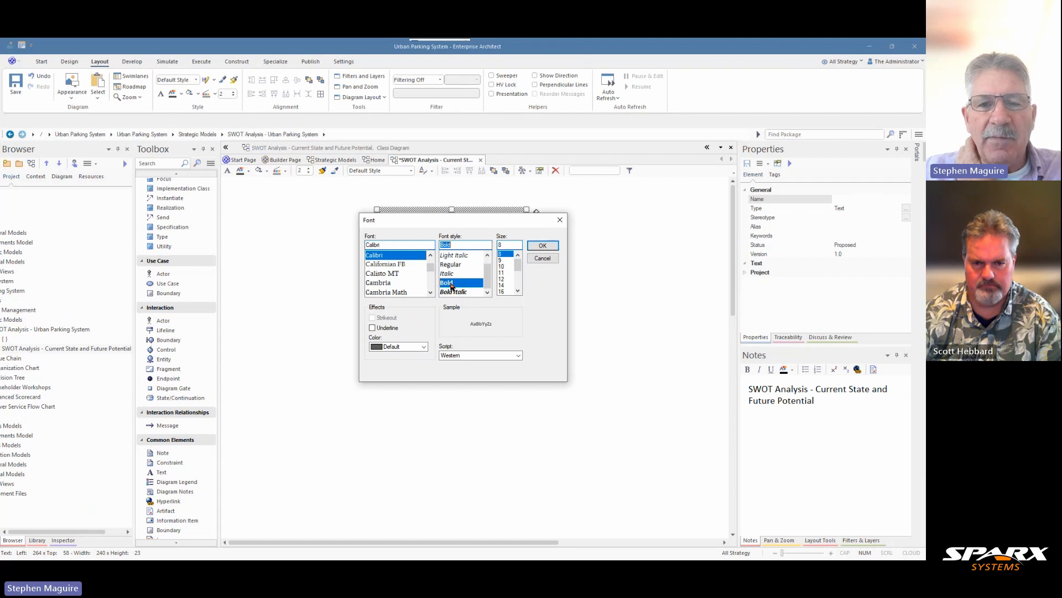
pyautogui.click(504, 285)
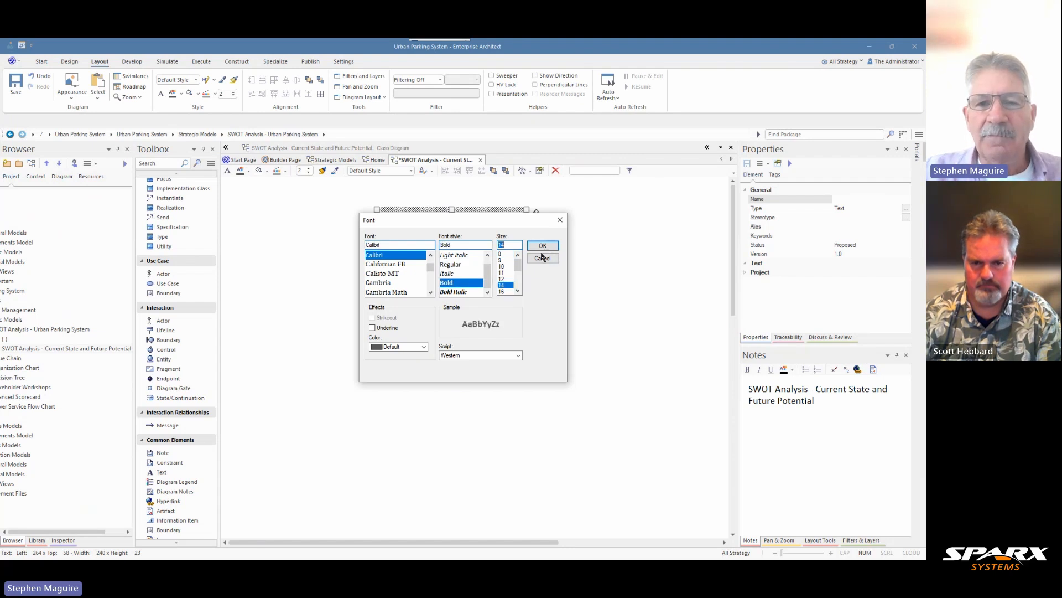
pyautogui.click(424, 346)
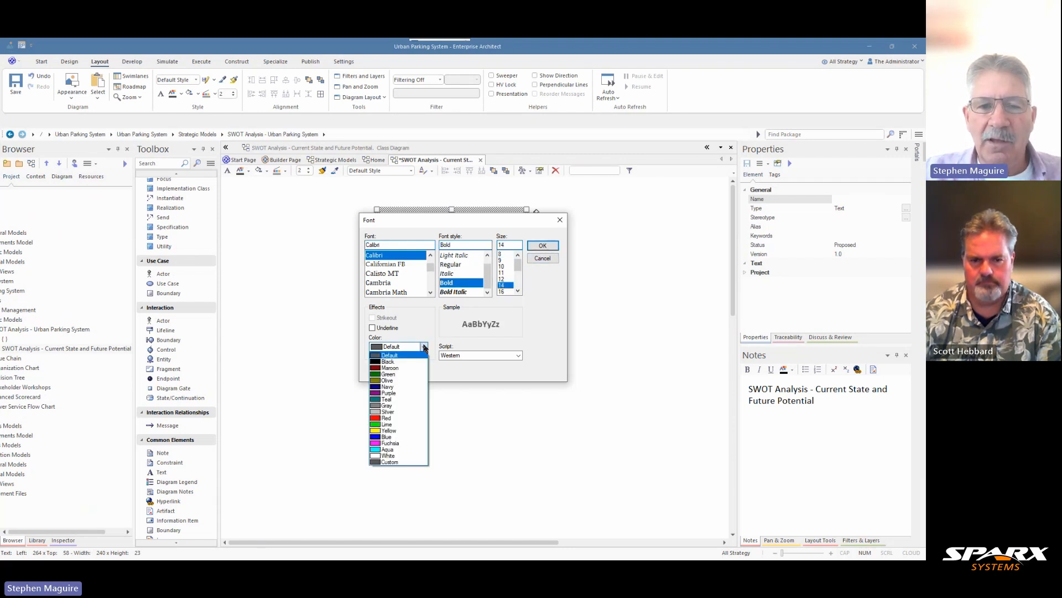
pyautogui.click(385, 399)
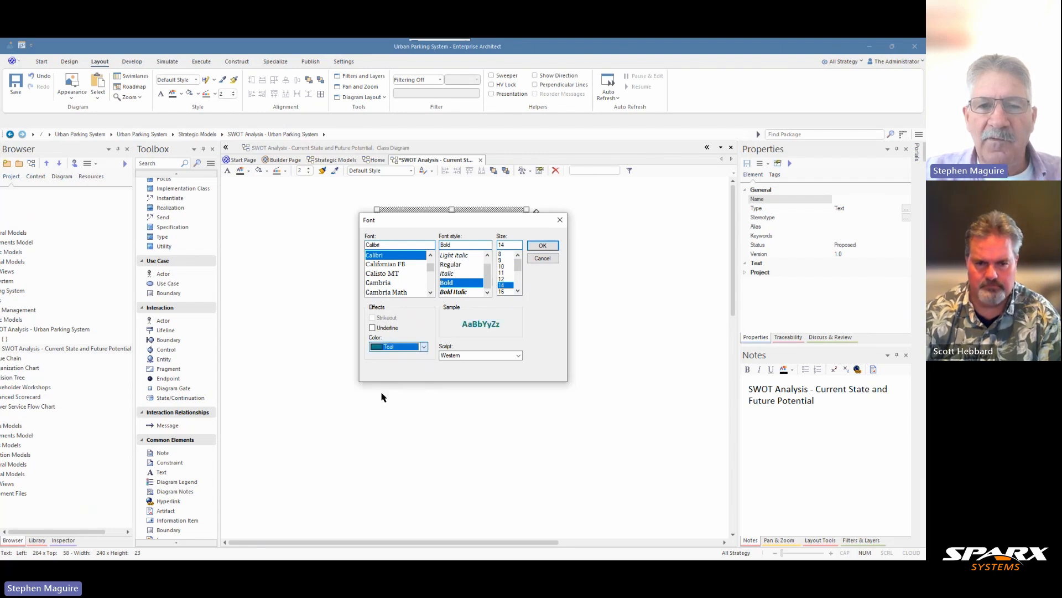
pyautogui.click(542, 246)
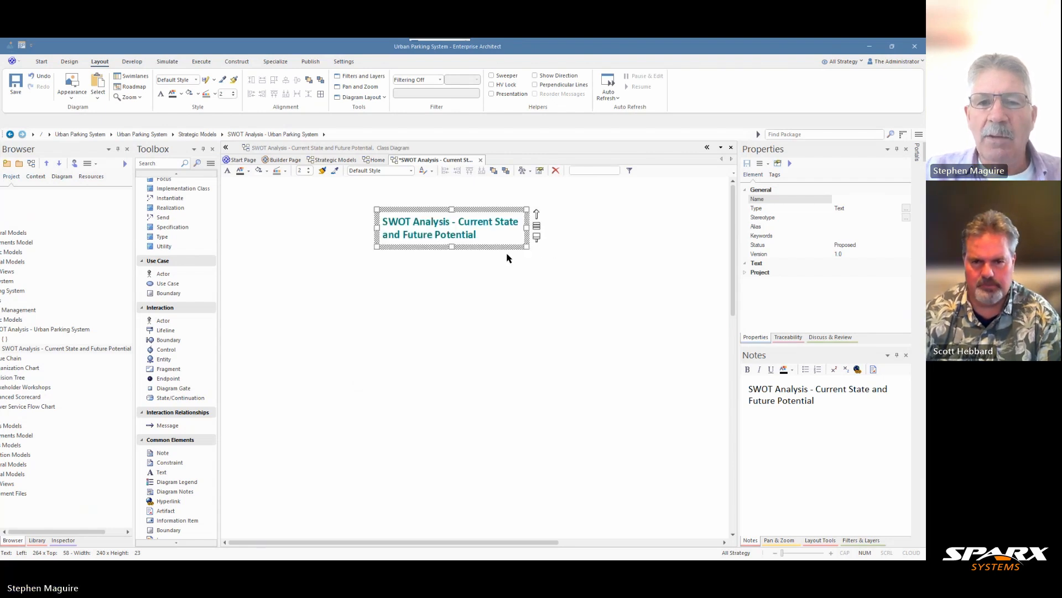
# Step: Widen the title element to about 446 by 40 so its text fits one line, and reposition it at about left 191, top 45
pyautogui.moveTo(526, 244); pyautogui.dragTo(606, 243)
pyautogui.moveTo(548, 215); pyautogui.dragTo(504, 207)
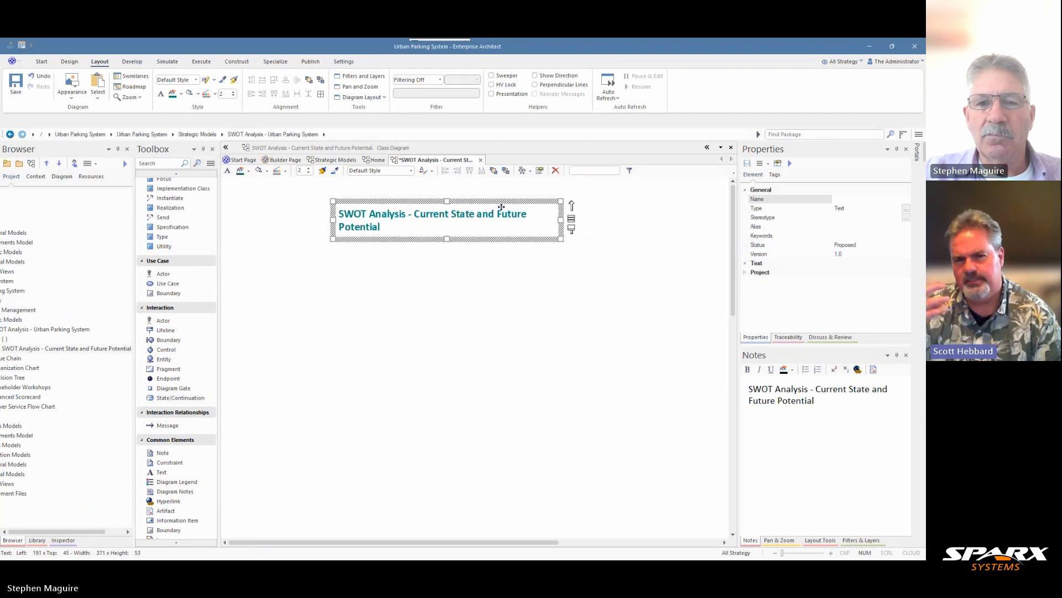
pyautogui.moveTo(563, 240); pyautogui.dragTo(608, 232)
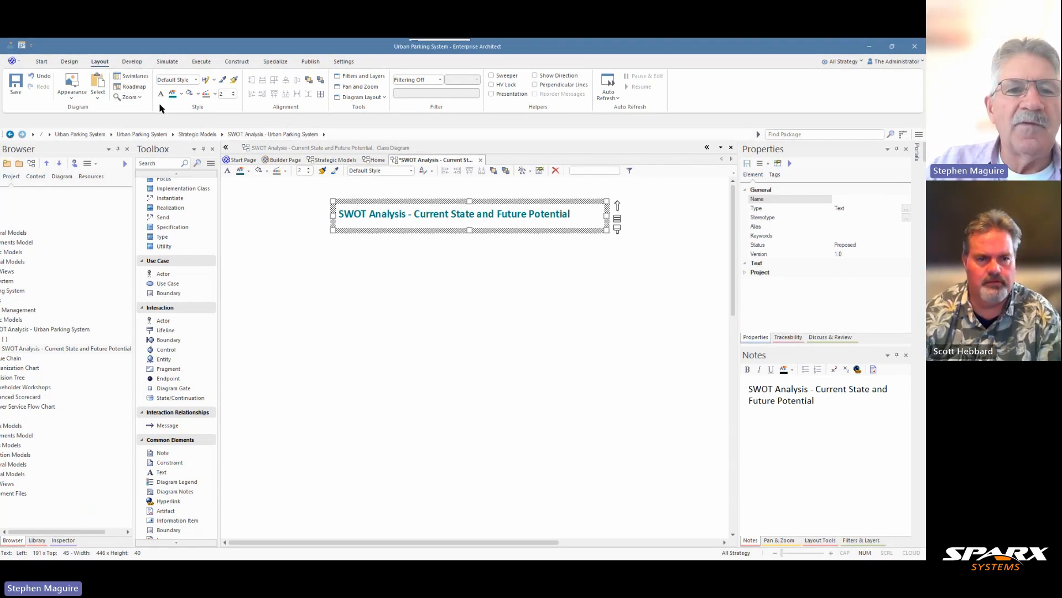
pyautogui.click(188, 80)
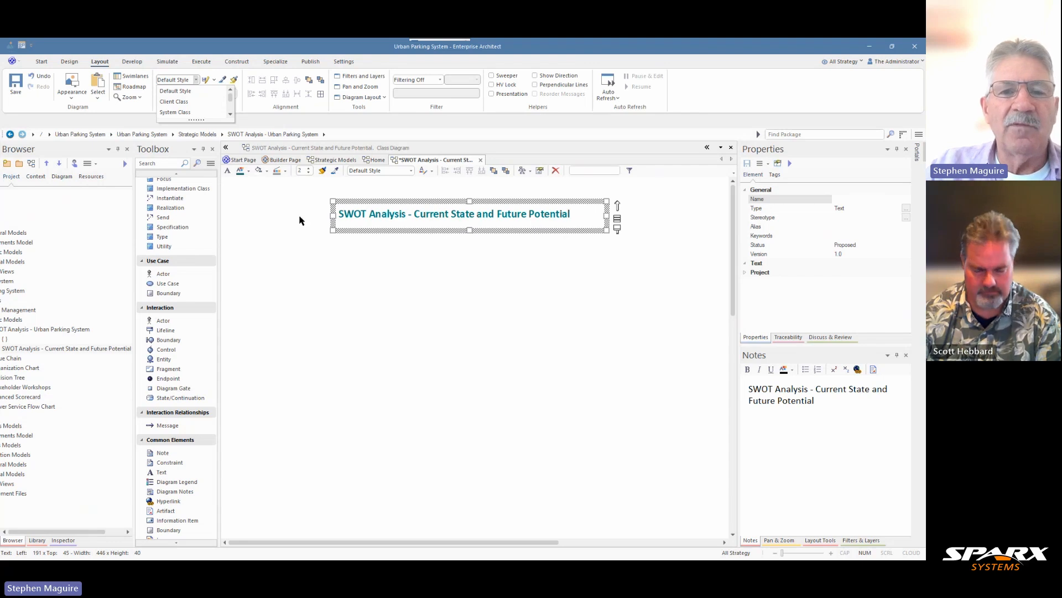
pyautogui.click(403, 275)
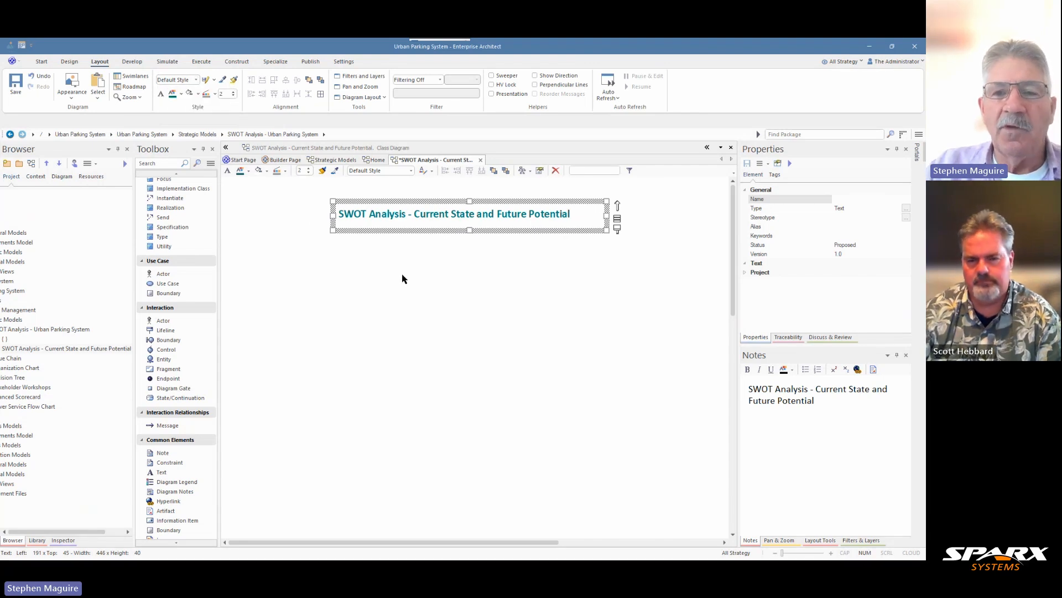
# Step: Center-align the text of the diagram's title element
pyautogui.click(507, 237)
pyautogui.click(497, 217)
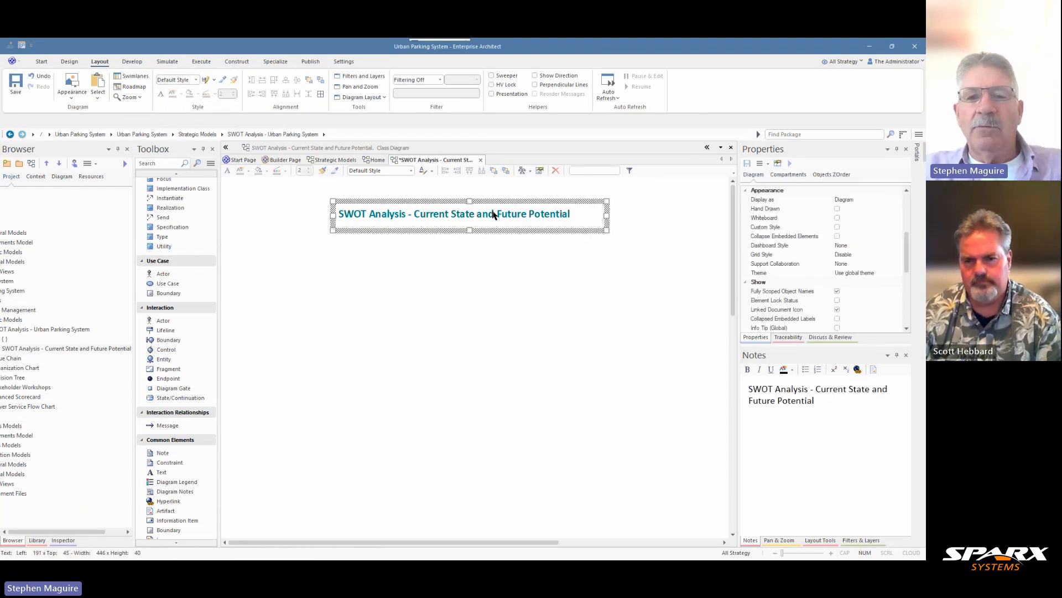
pyautogui.rightClick(490, 208)
pyautogui.moveTo(528, 239)
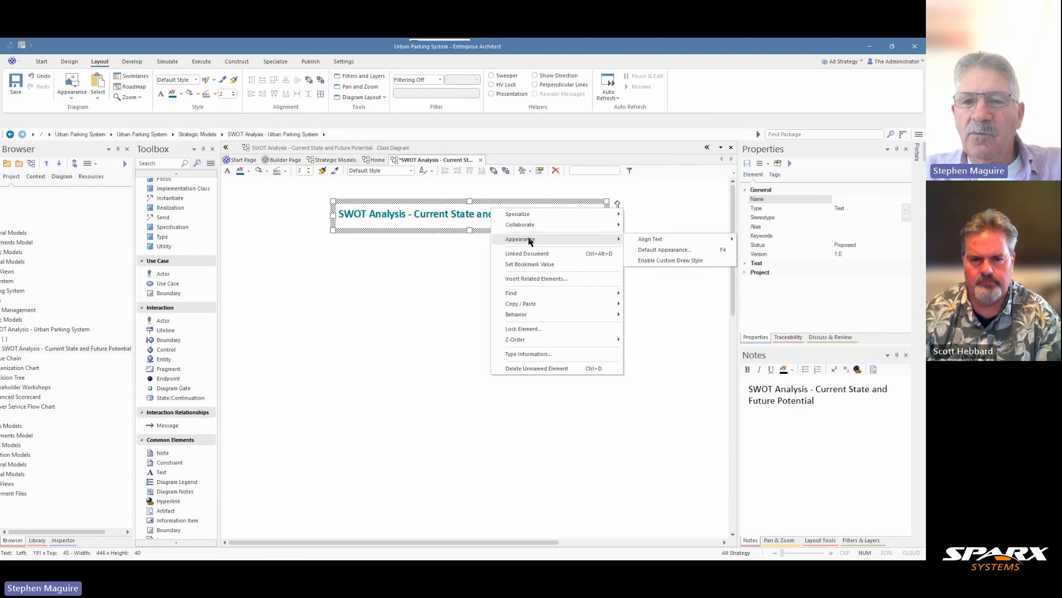
pyautogui.moveTo(672, 240)
pyautogui.click(767, 249)
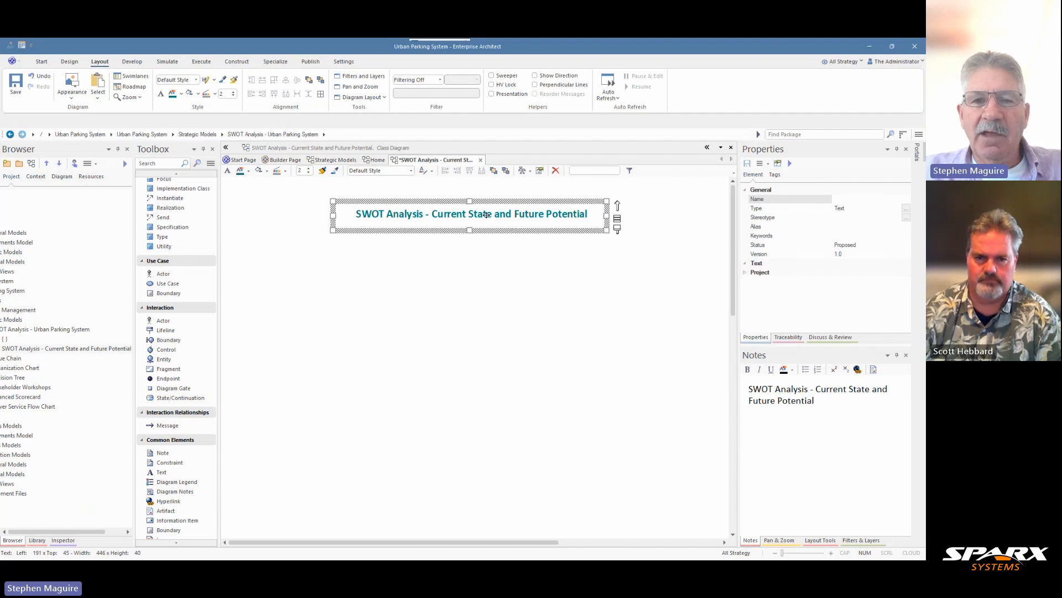
# Step: Turn off the Selectable behavior of the title element to lock it in place on the diagram
pyautogui.rightClick(472, 228)
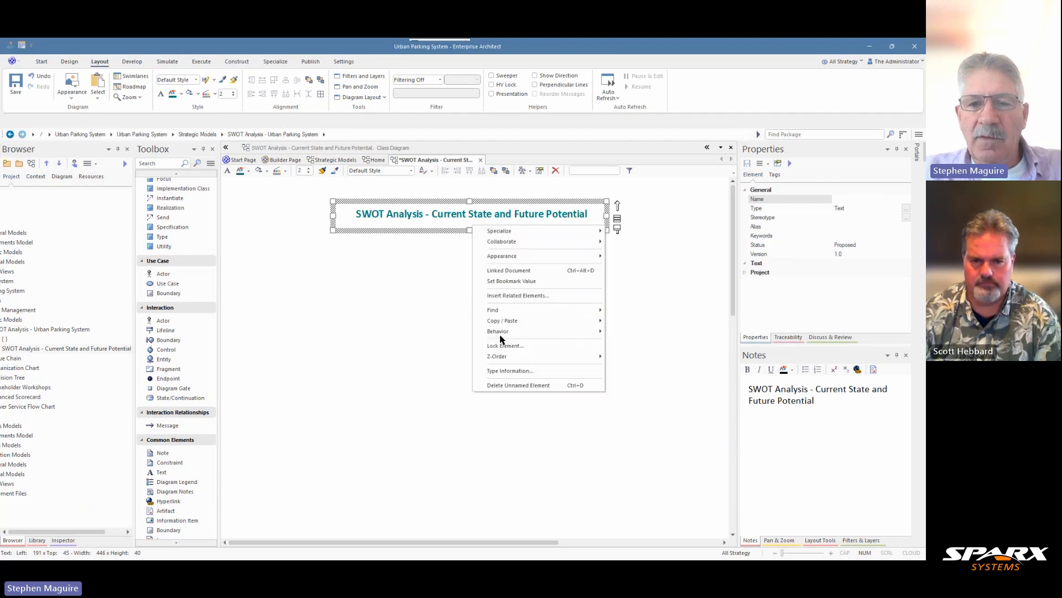
pyautogui.moveTo(554, 332)
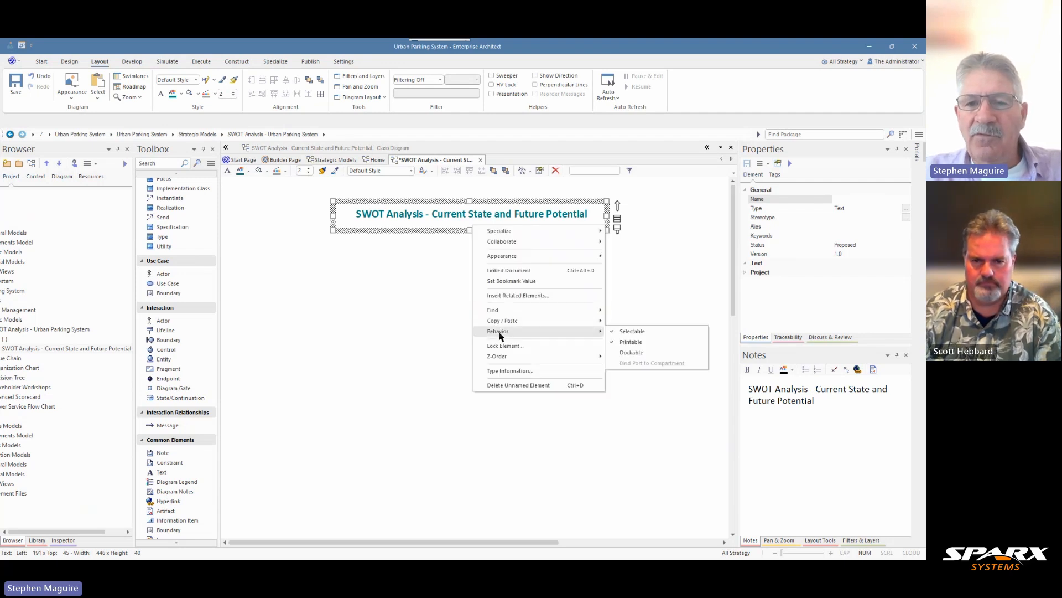
pyautogui.click(618, 332)
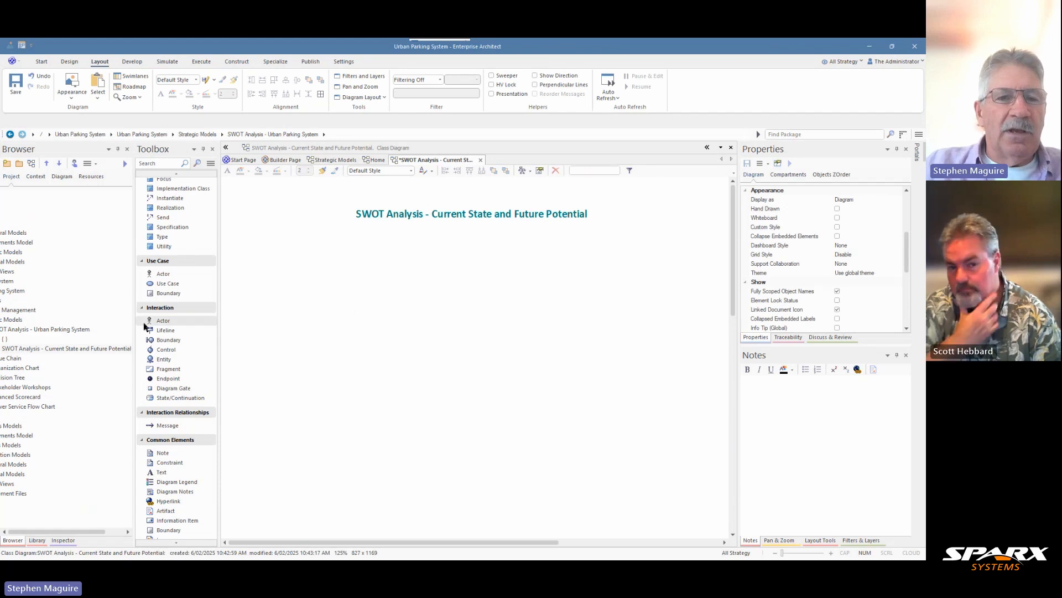
# Step: Place a Class in the middle of the diagram and name it "Current State and Future Potential"
pyautogui.scroll(6, 172, 246)
pyautogui.scroll(4, 175, 249)
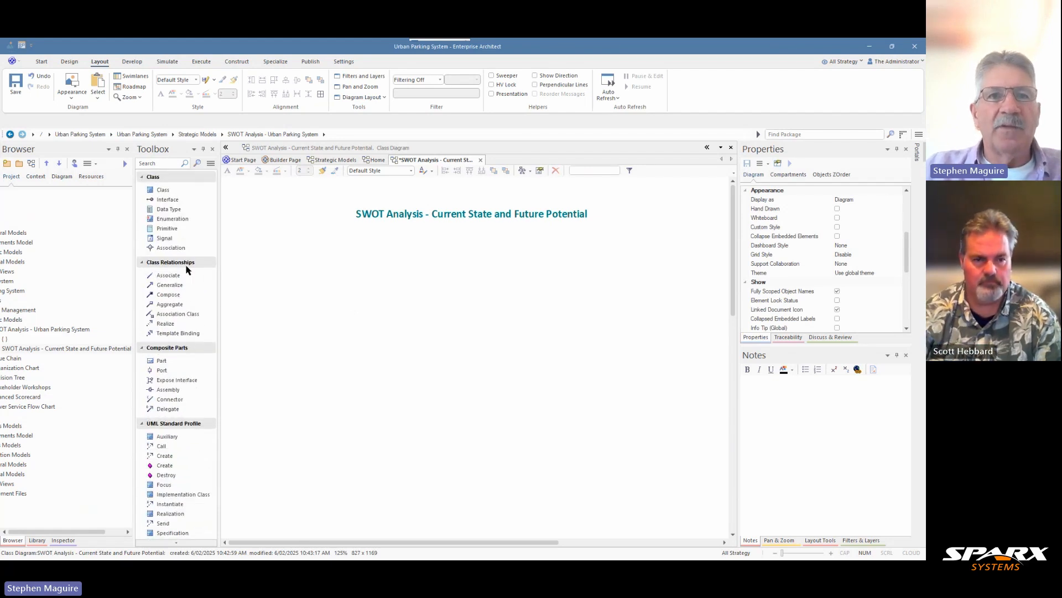
pyautogui.click(163, 190)
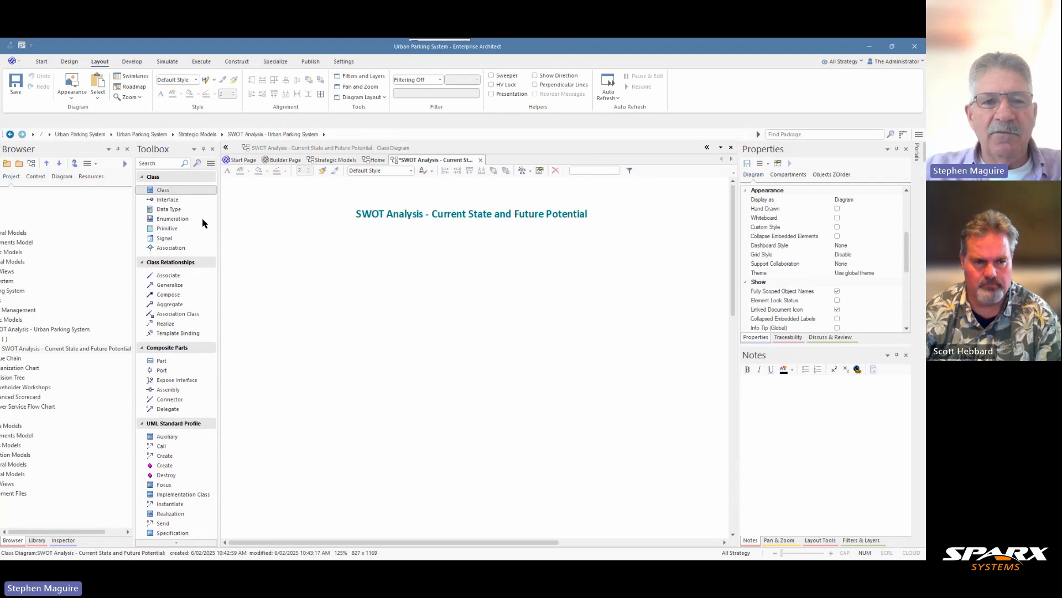
pyautogui.click(422, 349)
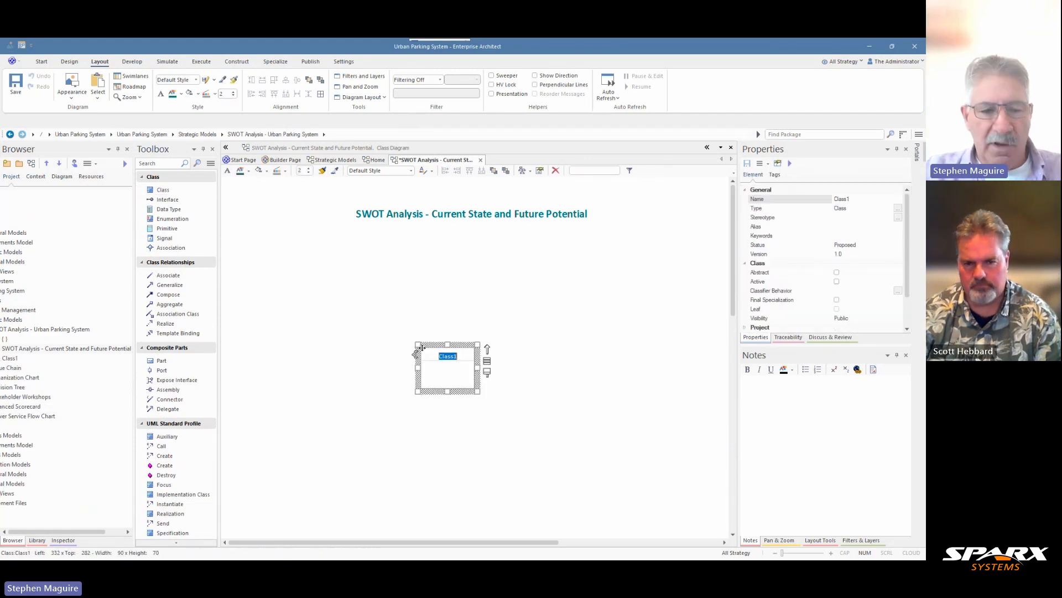
pyautogui.write('Current State and Future Potential')
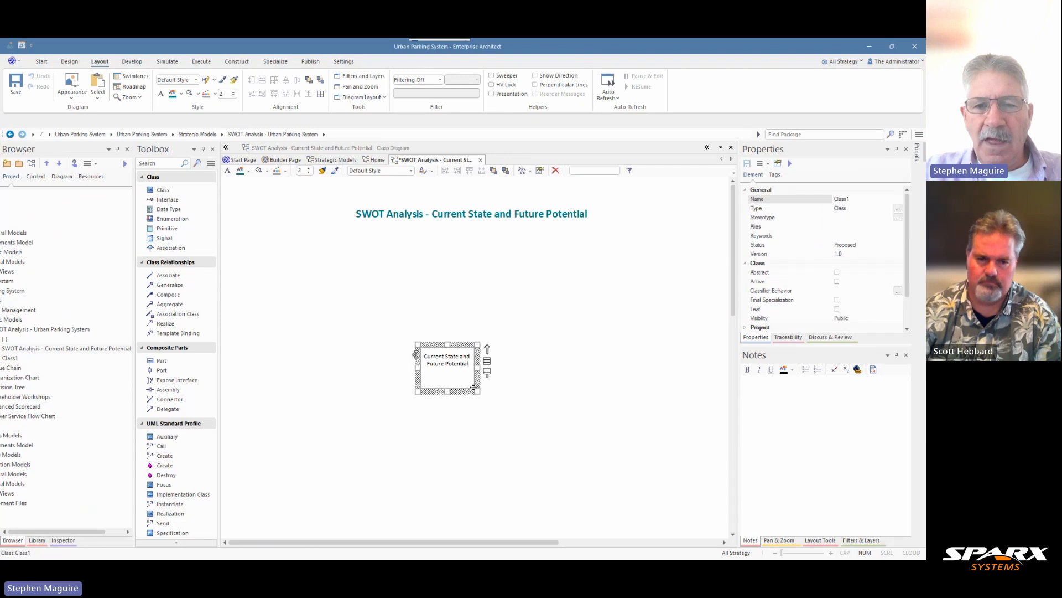
pyautogui.click(502, 404)
# Step: Resize the "Current State and Future Potential" class to about 135 by 40, at about left 331, top 266
pyautogui.click(476, 394)
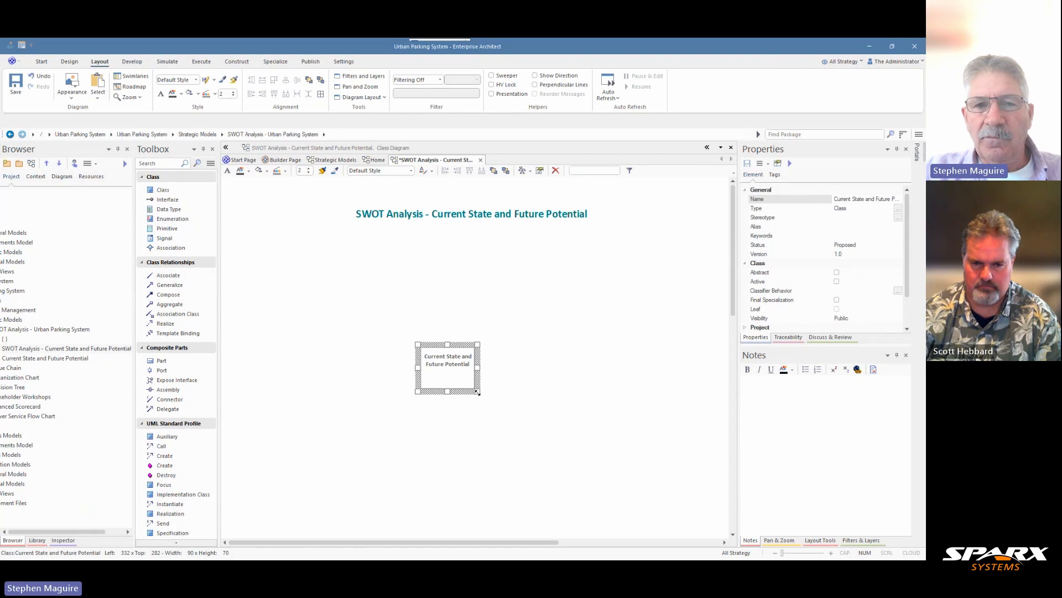
pyautogui.moveTo(477, 391); pyautogui.dragTo(467, 338)
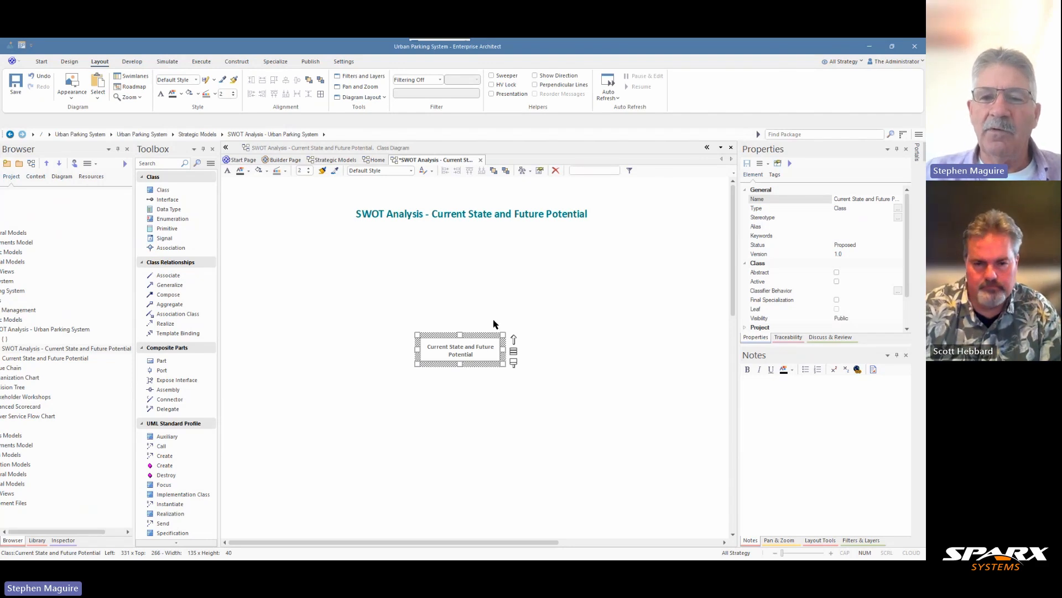
pyautogui.click(614, 331)
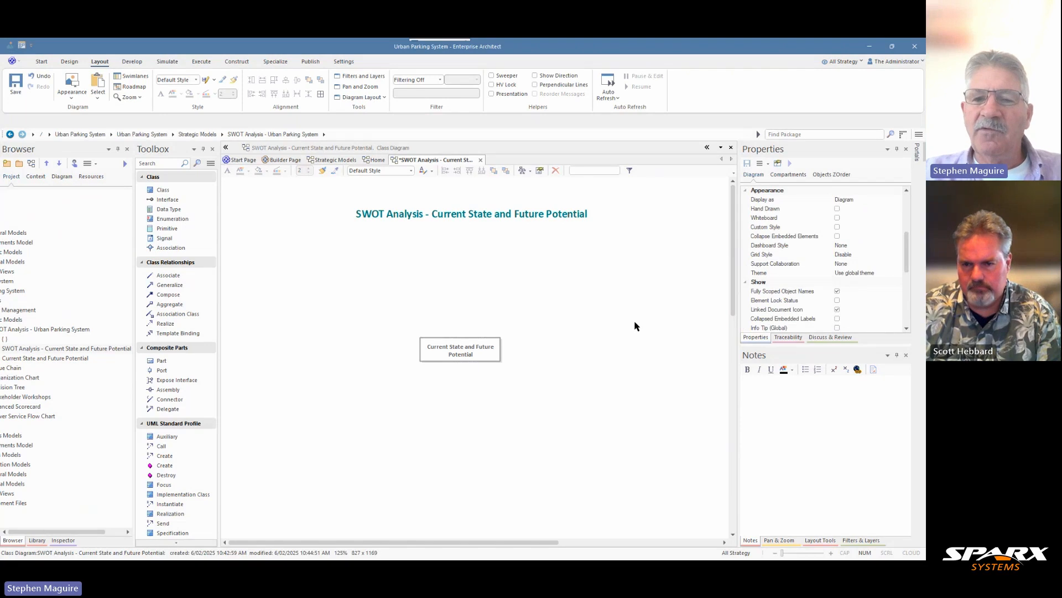
# Step: Enlarge the diagram's properties area and enable Custom Style in its Appearance settings
pyautogui.moveTo(739, 318); pyautogui.dragTo(683, 317)
pyautogui.scroll(2, 857, 233)
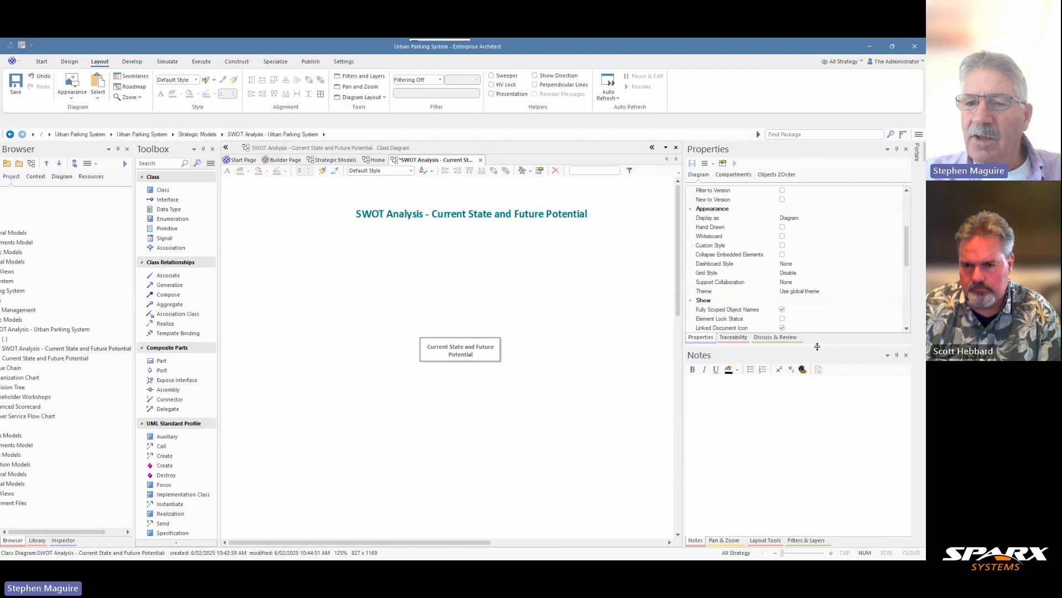
pyautogui.moveTo(817, 346); pyautogui.dragTo(805, 392)
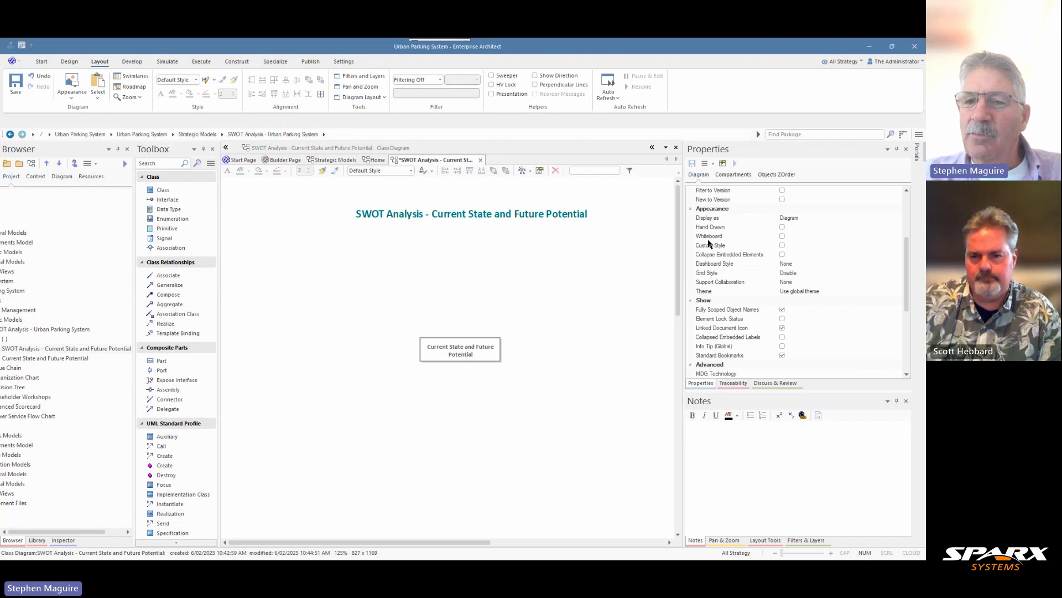
pyautogui.click(782, 245)
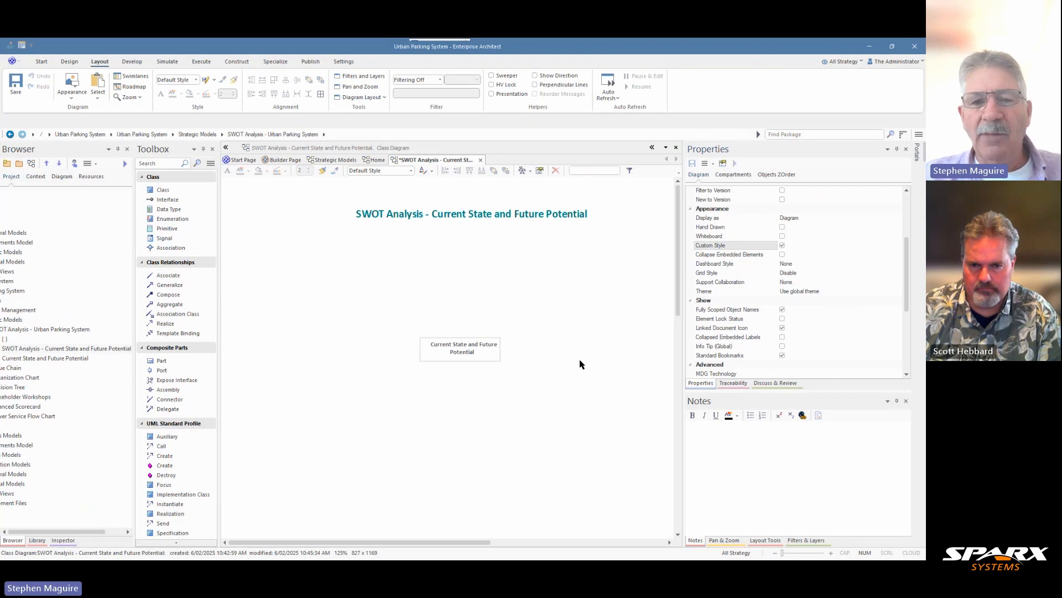
# Step: Change the "Current State and Future Potential" class to a Round Rectangle shape with a light lavender fill
pyautogui.click(466, 356)
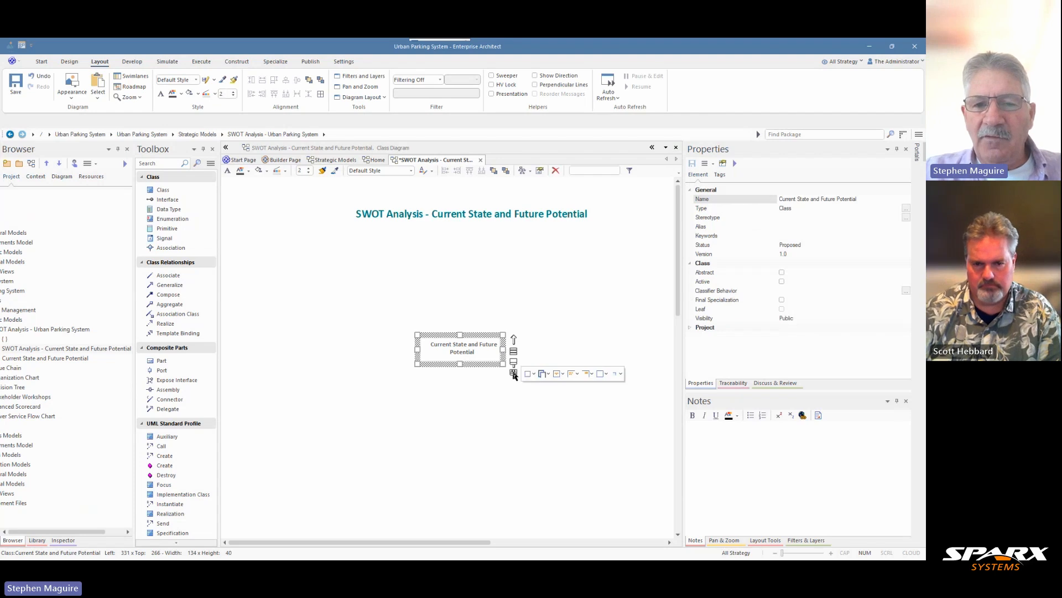
pyautogui.click(534, 374)
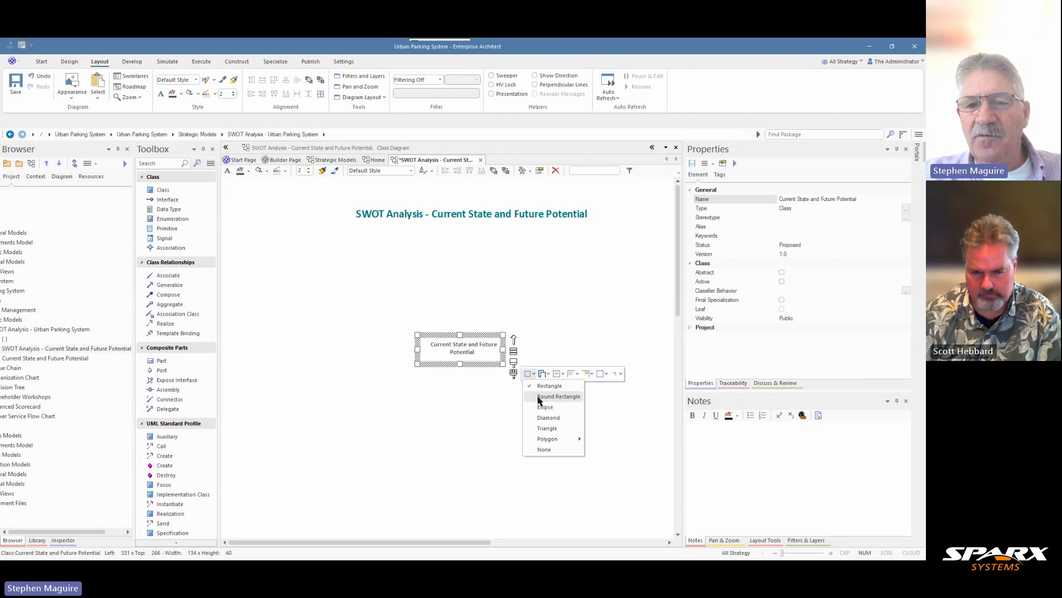
pyautogui.click(539, 398)
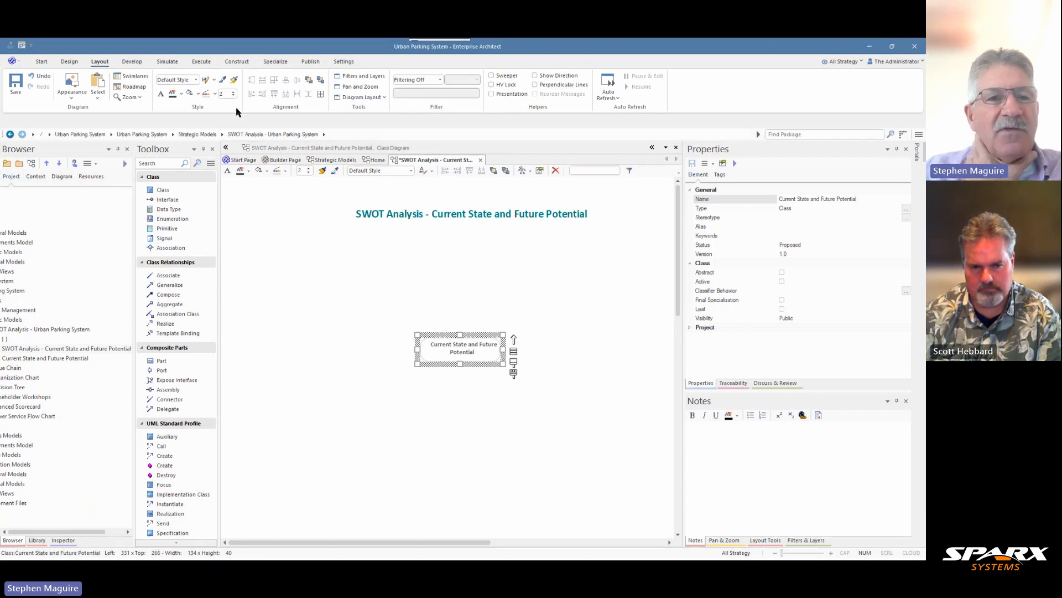
pyautogui.click(513, 363)
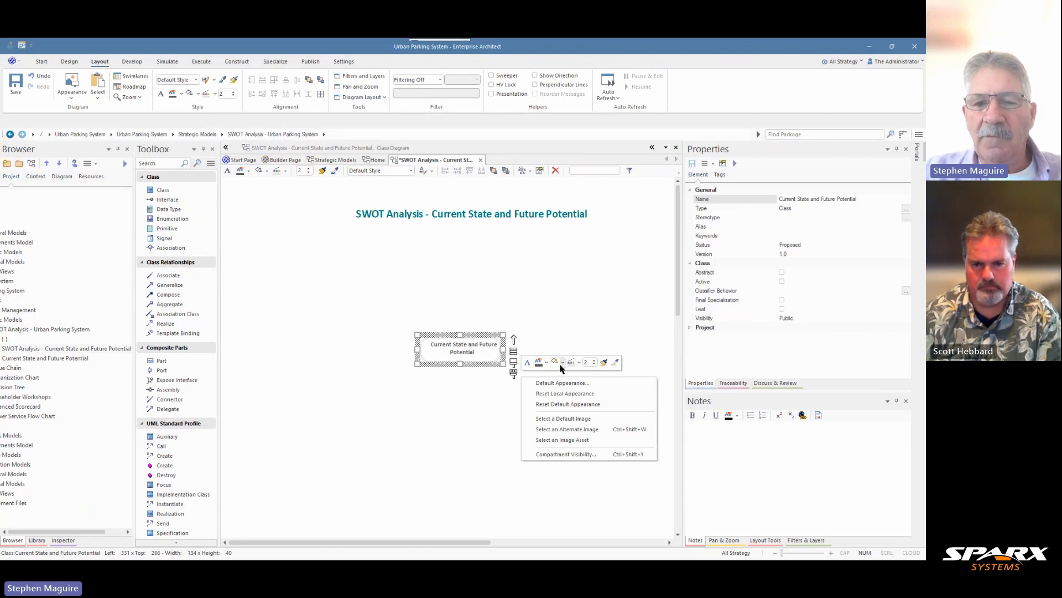
pyautogui.click(563, 363)
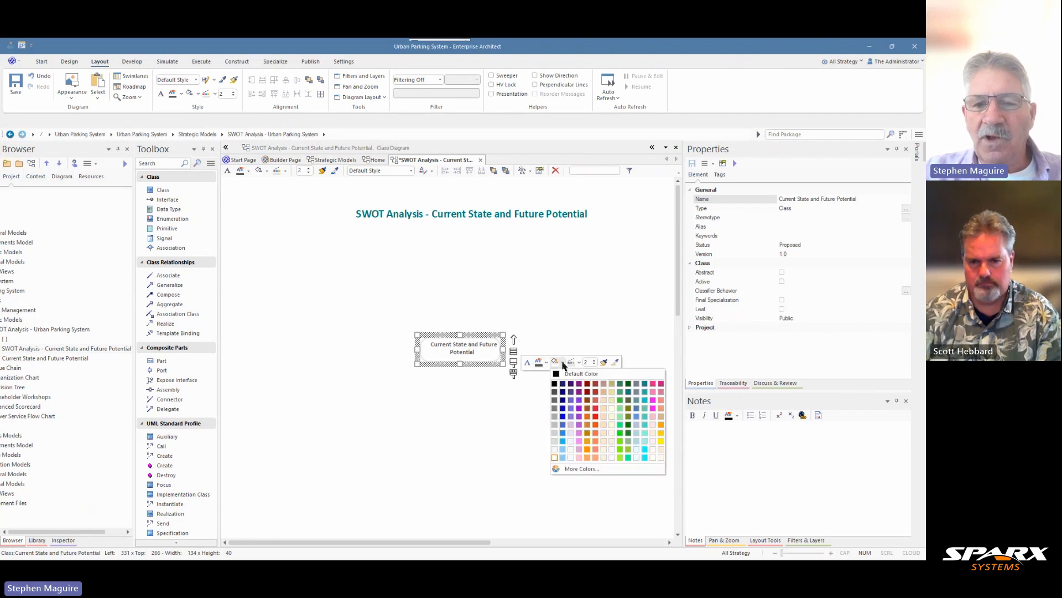
pyautogui.click(572, 437)
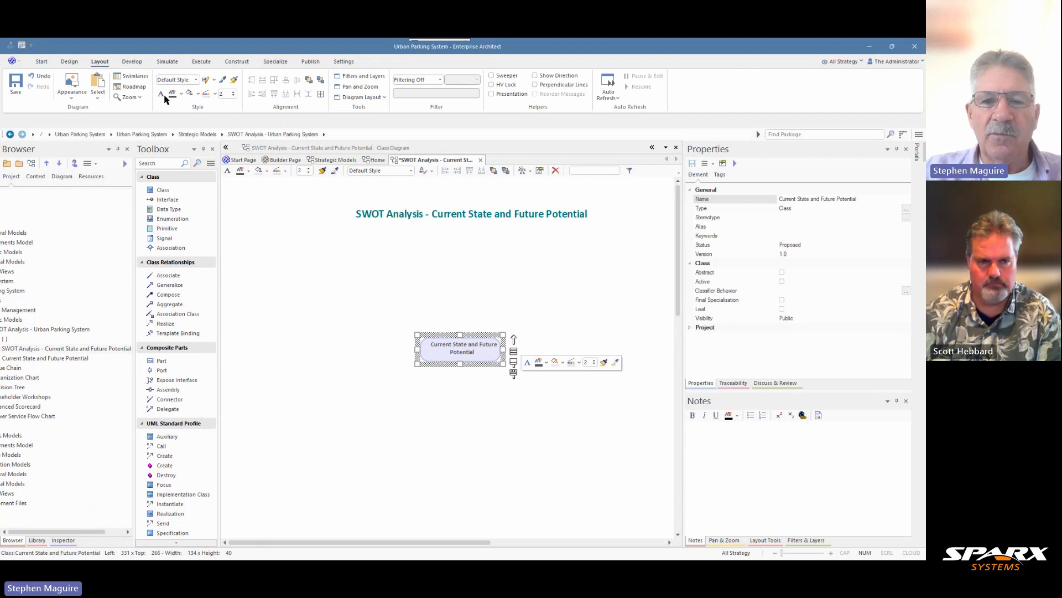
# Step: Set the font of the "Current State and Future Potential" class to purple, size 10
pyautogui.click(527, 363)
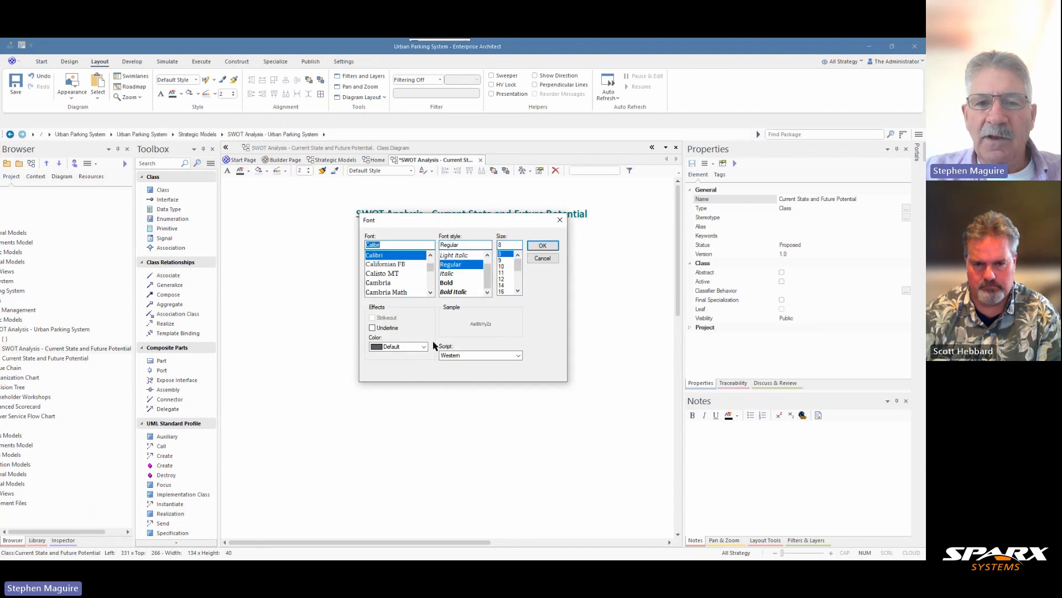
pyautogui.click(424, 346)
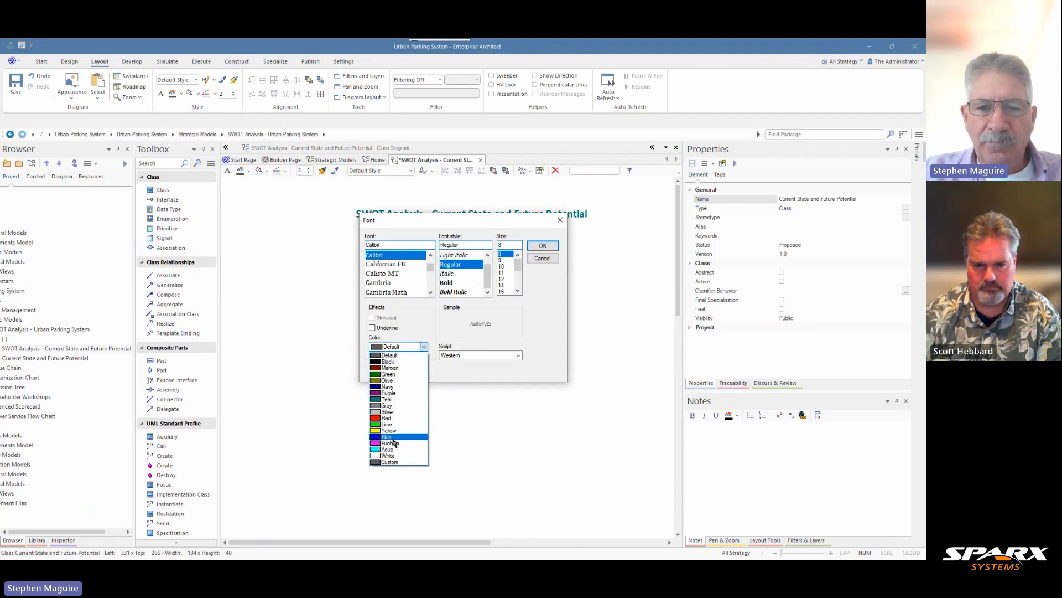
pyautogui.click(392, 393)
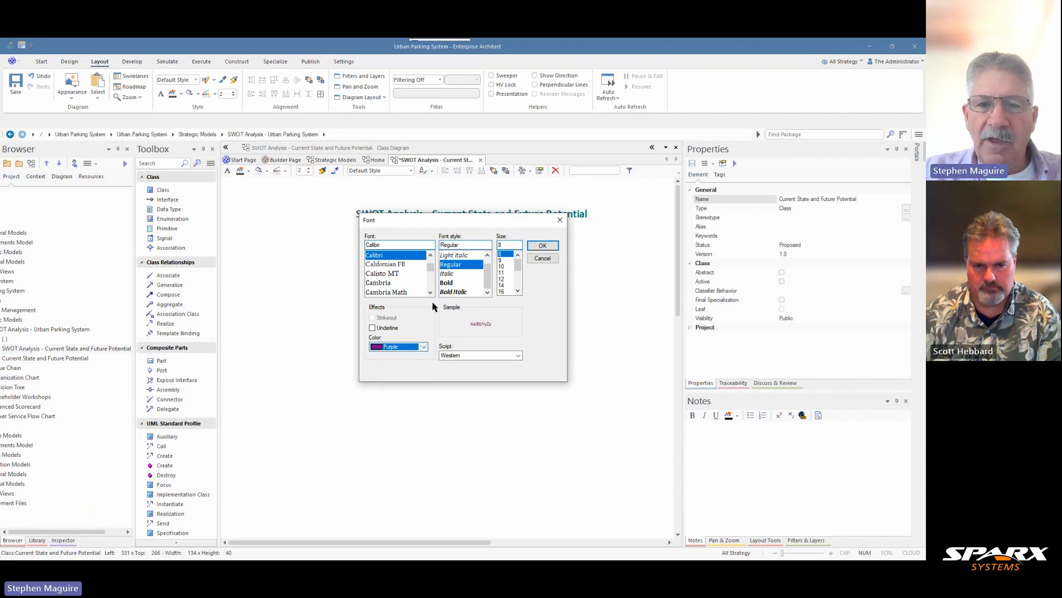
pyautogui.click(507, 266)
pyautogui.click(543, 246)
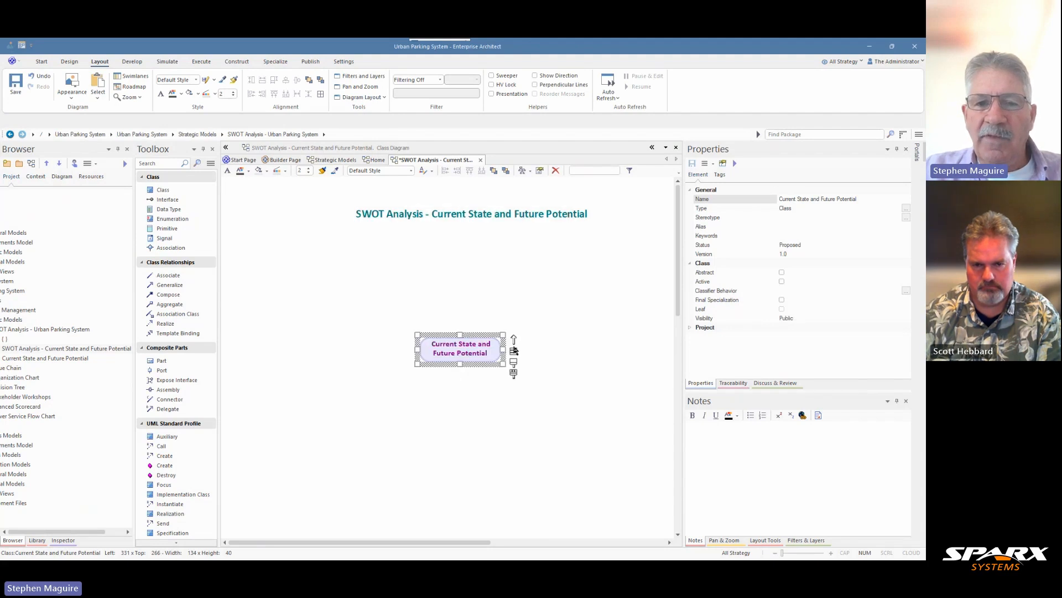
# Step: Widen the "Current State and Future Potential" class to about 160 by 40 and reposition it at about left 297, top 282
pyautogui.click(552, 362)
pyautogui.click(479, 352)
pyautogui.moveTo(479, 352); pyautogui.dragTo(506, 362)
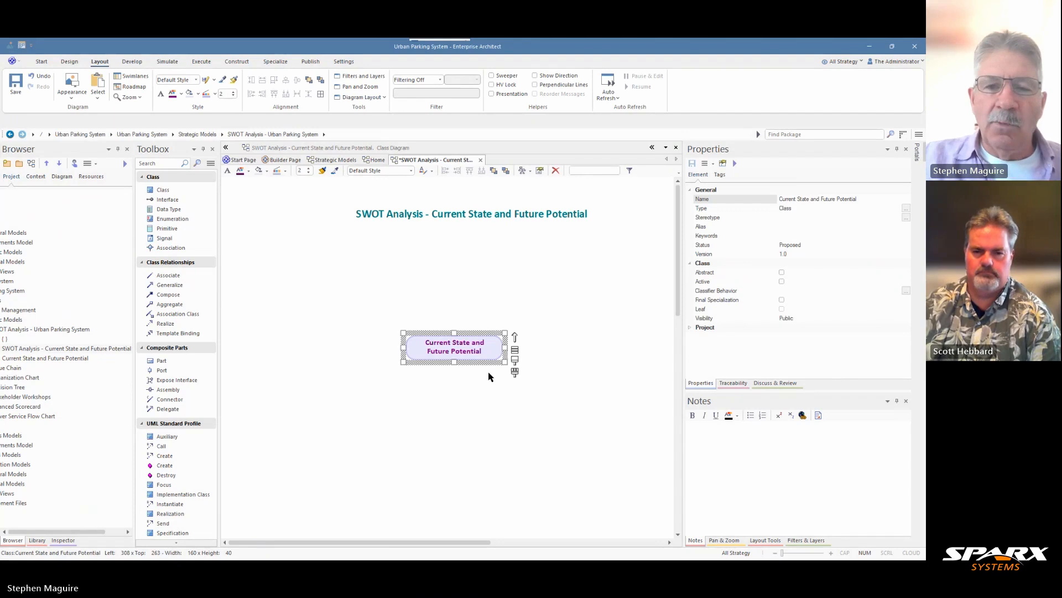
pyautogui.moveTo(470, 340); pyautogui.dragTo(464, 351)
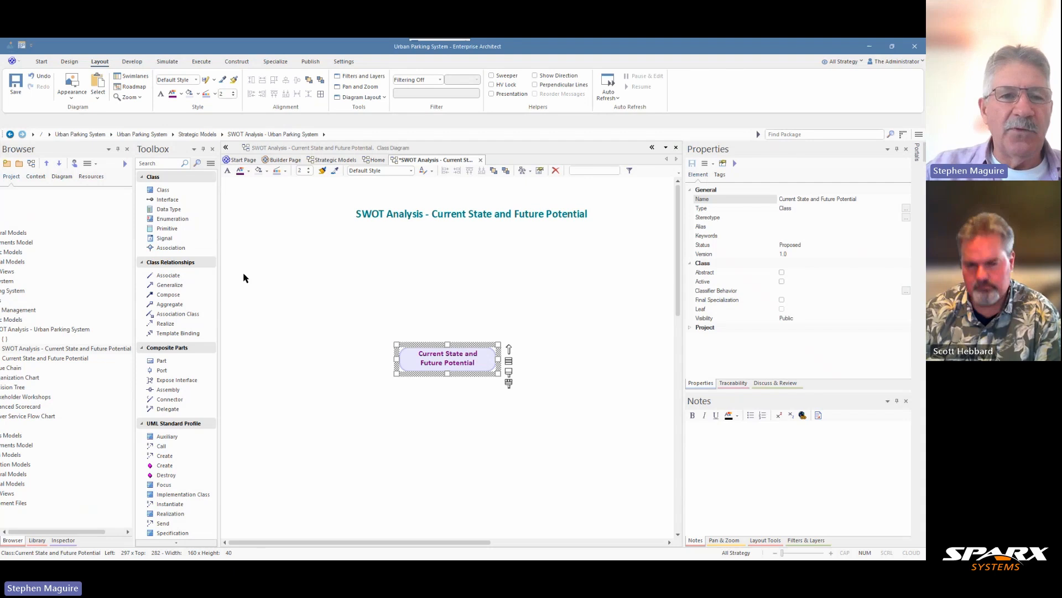
# Step: Add a Class named "Strengths" above and left of the central element, sized about 160 by 94
pyautogui.click(183, 191)
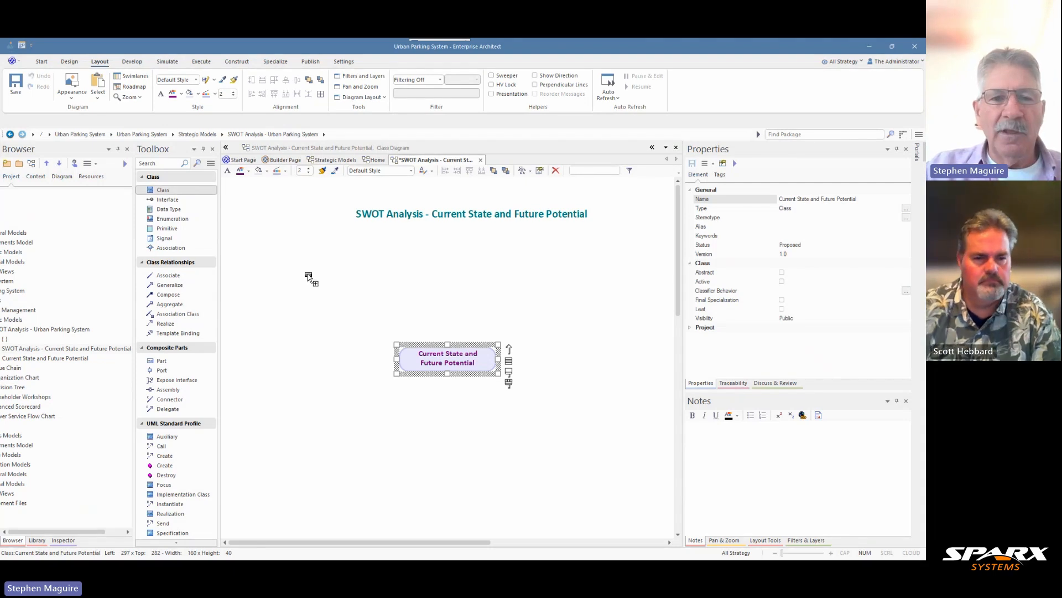
pyautogui.click(265, 270)
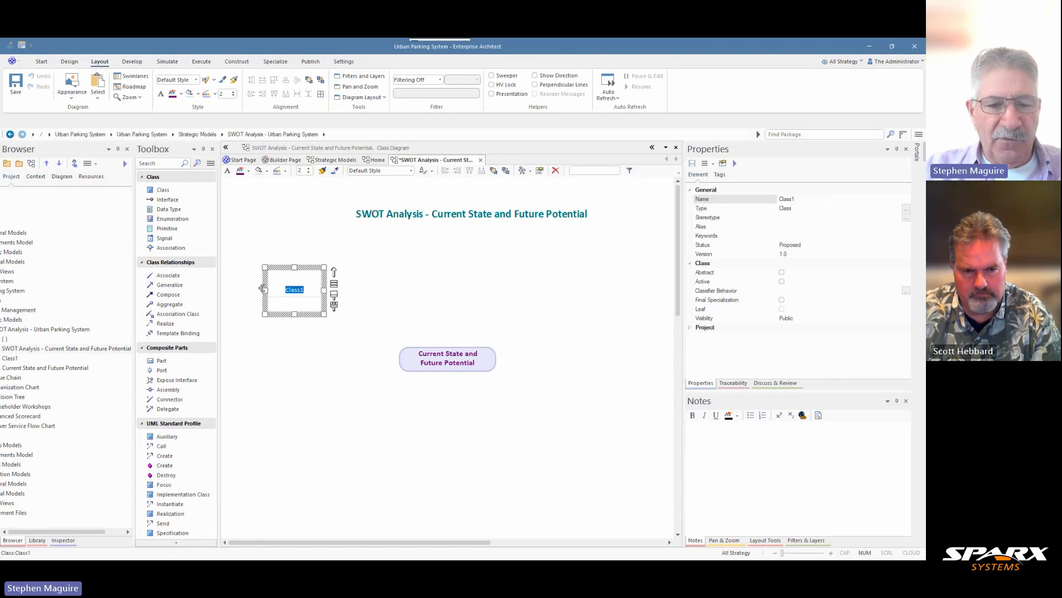
pyautogui.write('Strengths')
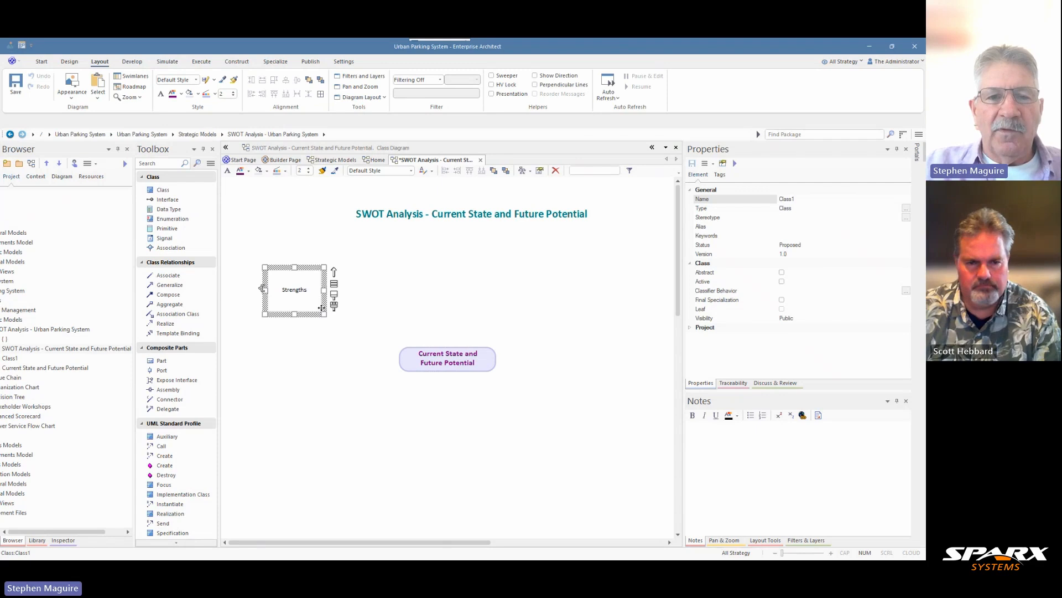
pyautogui.press('Return')
pyautogui.moveTo(324, 314); pyautogui.dragTo(364, 331)
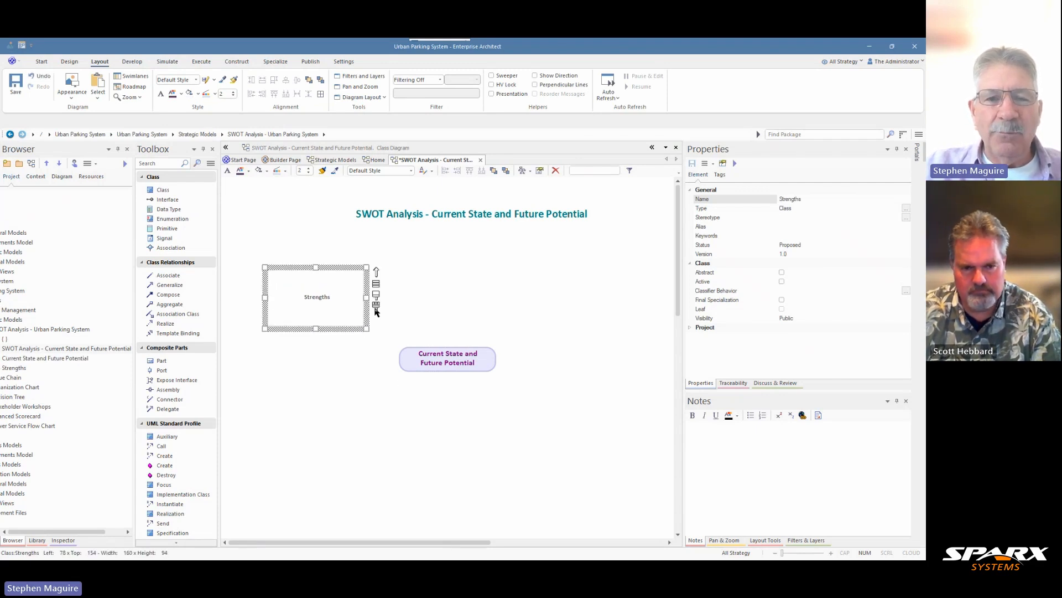
# Step: Align the name of the Strengths class to Top Center
pyautogui.moveTo(376, 306)
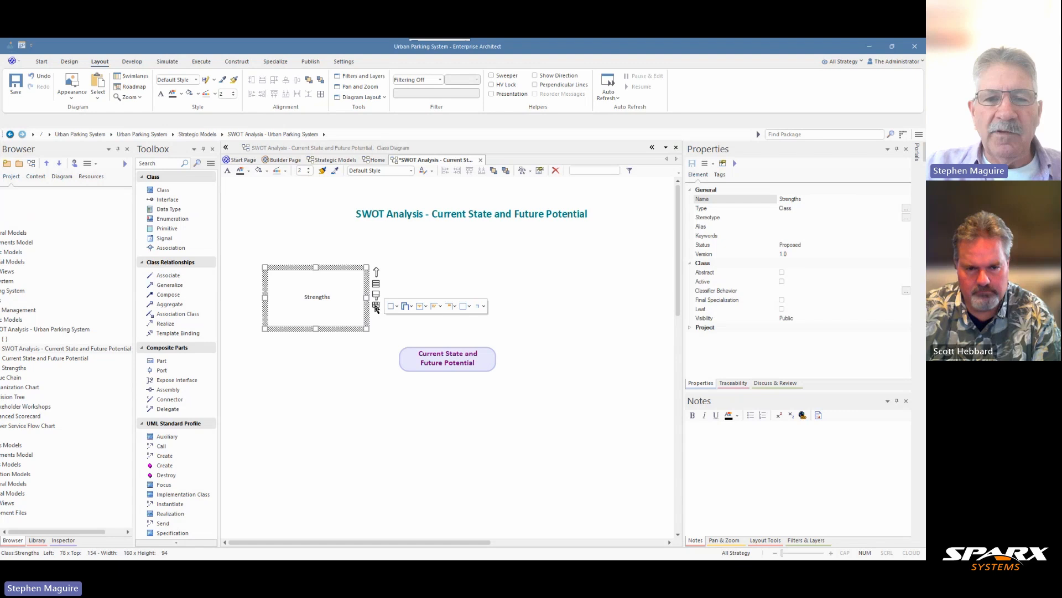
pyautogui.click(425, 306)
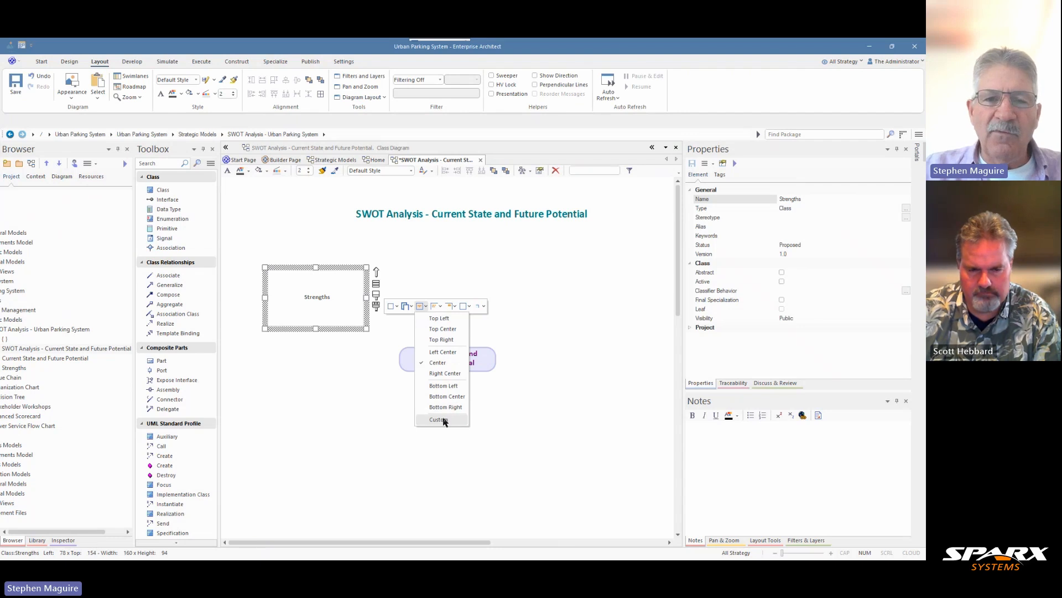
pyautogui.click(443, 329)
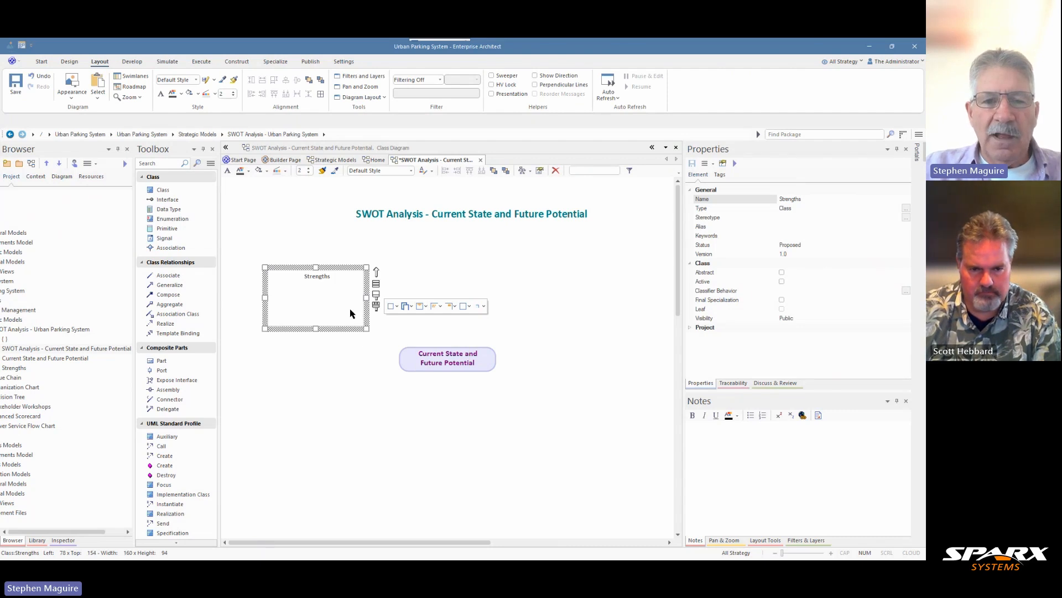
# Step: Enlarge the Strengths class to about 200 by 174 and reposition it at about left 66, top 127
pyautogui.hotkey('ctrl', 'Down')
pyautogui.hotkey('ctrl', 'Down')
pyautogui.hotkey('ctrl', 'Down')
pyautogui.hotkey('ctrl', 'Down')
pyautogui.hotkey('ctrl', 'Down')
pyautogui.hotkey('ctrl', 'Down')
pyautogui.hotkey('ctrl', 'Down')
pyautogui.hotkey('ctrl', 'Down')
pyautogui.hotkey('ctrl', 'Down')
pyautogui.hotkey('ctrl', 'Down')
pyautogui.hotkey('ctrl', 'Down')
pyautogui.hotkey('ctrl', 'Down')
pyautogui.hotkey('ctrl', 'Down')
pyautogui.hotkey('ctrl', 'Down')
pyautogui.hotkey('ctrl', 'Down')
pyautogui.hotkey('ctrl', 'Down')
pyautogui.hotkey('ctrl', 'Down')
pyautogui.hotkey('ctrl', 'Down')
pyautogui.hotkey('ctrl', 'Down')
pyautogui.hotkey('ctrl', 'Down')
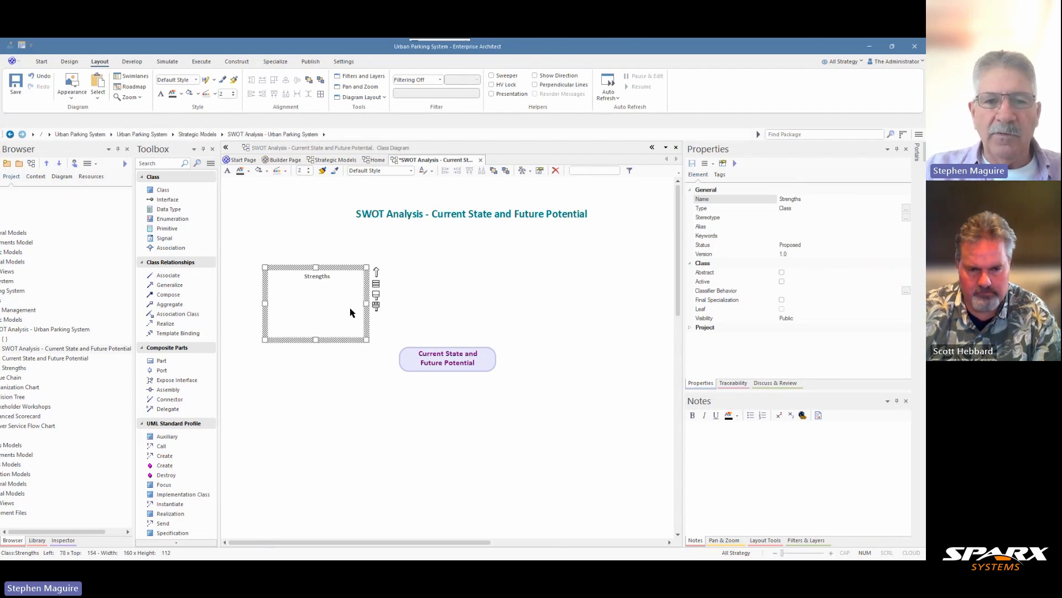
pyautogui.hotkey('ctrl', 'Right')
pyautogui.hotkey('ctrl', 'Right')
pyautogui.hotkey('ctrl', 'Right')
pyautogui.hotkey('ctrl', 'Right')
pyautogui.hotkey('ctrl', 'Right')
pyautogui.hotkey('ctrl', 'Right')
pyautogui.hotkey('ctrl', 'Right')
pyautogui.hotkey('ctrl', 'Right')
pyautogui.hotkey('ctrl', 'Right')
pyautogui.hotkey('ctrl', 'Right')
pyautogui.hotkey('ctrl', 'Right')
pyautogui.hotkey('ctrl', 'Right')
pyautogui.hotkey('ctrl', 'Right')
pyautogui.hotkey('ctrl', 'Right')
pyautogui.hotkey('ctrl', 'Right')
pyautogui.hotkey('ctrl', 'Right')
pyautogui.hotkey('ctrl', 'Right')
pyautogui.hotkey('ctrl', 'Right')
pyautogui.hotkey('ctrl', 'Right')
pyautogui.hotkey('ctrl', 'Right')
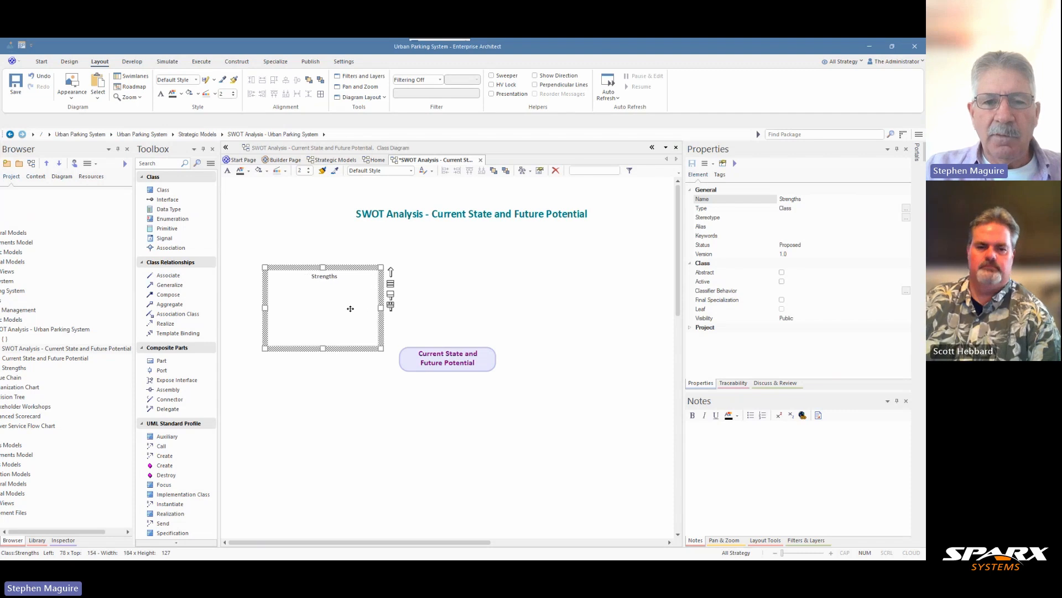
pyautogui.hotkey('ctrl', 'Down')
pyautogui.hotkey('ctrl', 'Down')
pyautogui.hotkey('ctrl', 'Down')
pyautogui.hotkey('ctrl', 'Down')
pyautogui.hotkey('ctrl', 'Down')
pyautogui.hotkey('ctrl', 'Down')
pyautogui.hotkey('ctrl', 'Down')
pyautogui.hotkey('ctrl', 'Down')
pyautogui.hotkey('ctrl', 'Down')
pyautogui.hotkey('ctrl', 'Down')
pyautogui.hotkey('ctrl', 'Down')
pyautogui.hotkey('ctrl', 'Down')
pyautogui.hotkey('ctrl', 'Down')
pyautogui.hotkey('ctrl', 'Down')
pyautogui.hotkey('ctrl', 'Down')
pyautogui.hotkey('ctrl', 'Down')
pyautogui.hotkey('ctrl', 'Down')
pyautogui.hotkey('ctrl', 'Down')
pyautogui.hotkey('ctrl', 'Down')
pyautogui.hotkey('ctrl', 'Down')
pyautogui.hotkey('ctrl', 'Down')
pyautogui.hotkey('ctrl', 'Right')
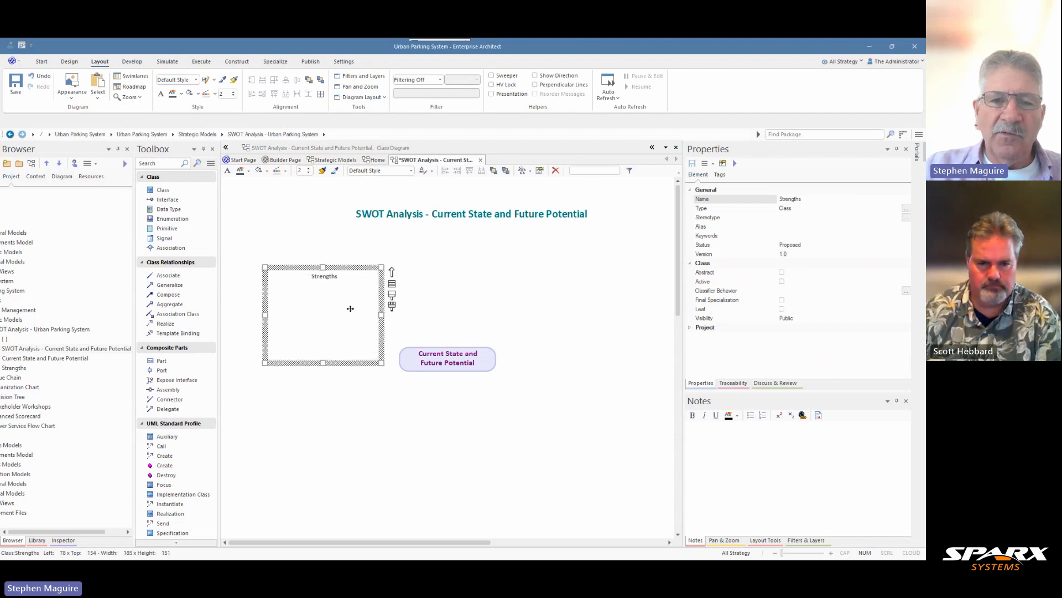
pyautogui.moveTo(381, 363); pyautogui.dragTo(389, 378)
pyautogui.moveTo(359, 329); pyautogui.dragTo(352, 313)
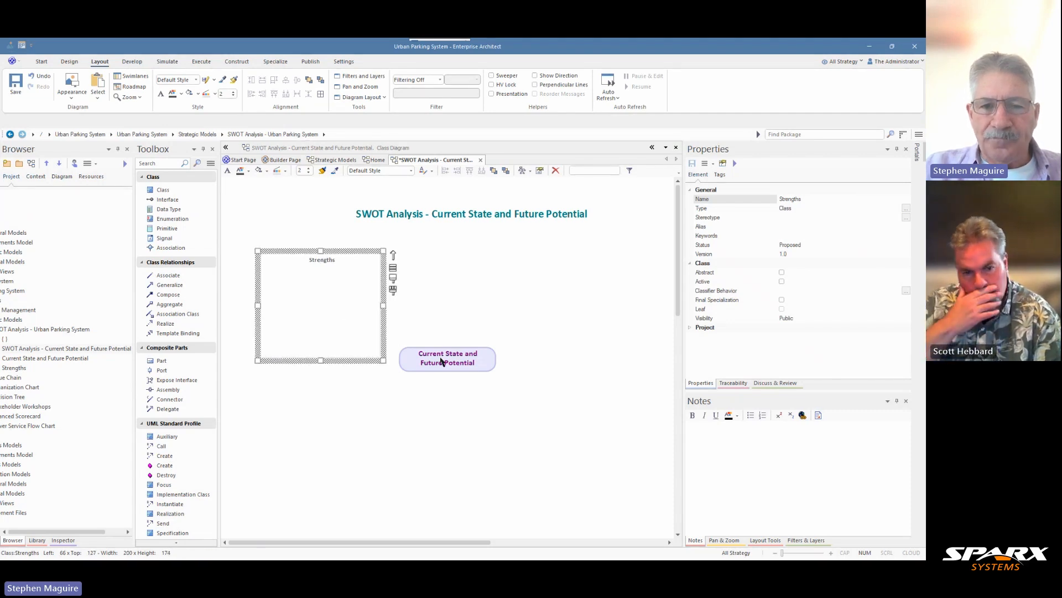
# Step: Move the "Current State and Future Potential" class further down and enlarge the Strengths class to about 220 by 211
pyautogui.moveTo(444, 363); pyautogui.dragTo(446, 399)
pyautogui.click(374, 332)
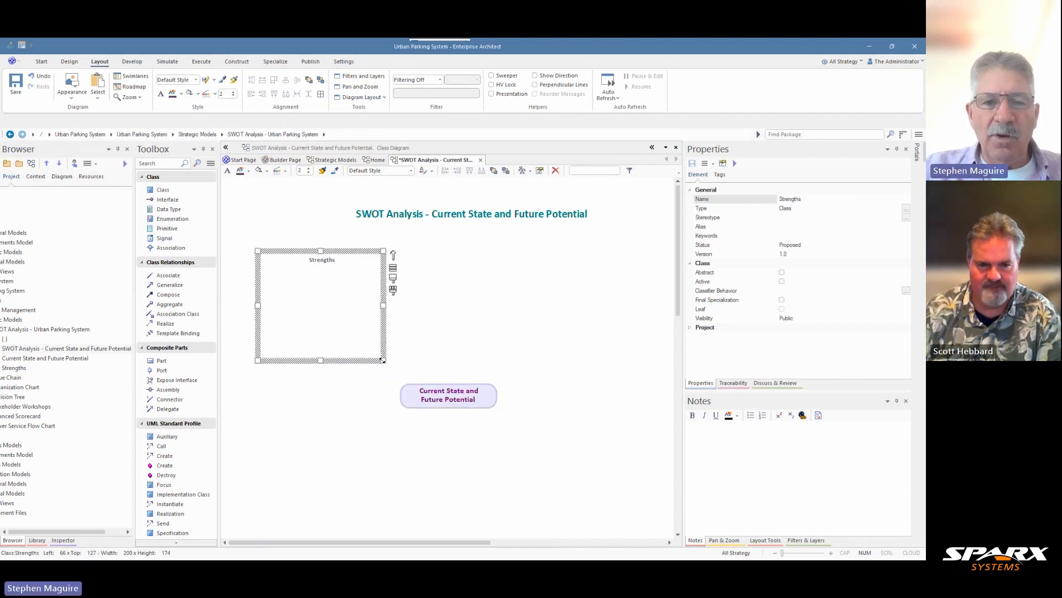
pyautogui.moveTo(381, 361); pyautogui.dragTo(450, 423)
pyautogui.click(382, 357)
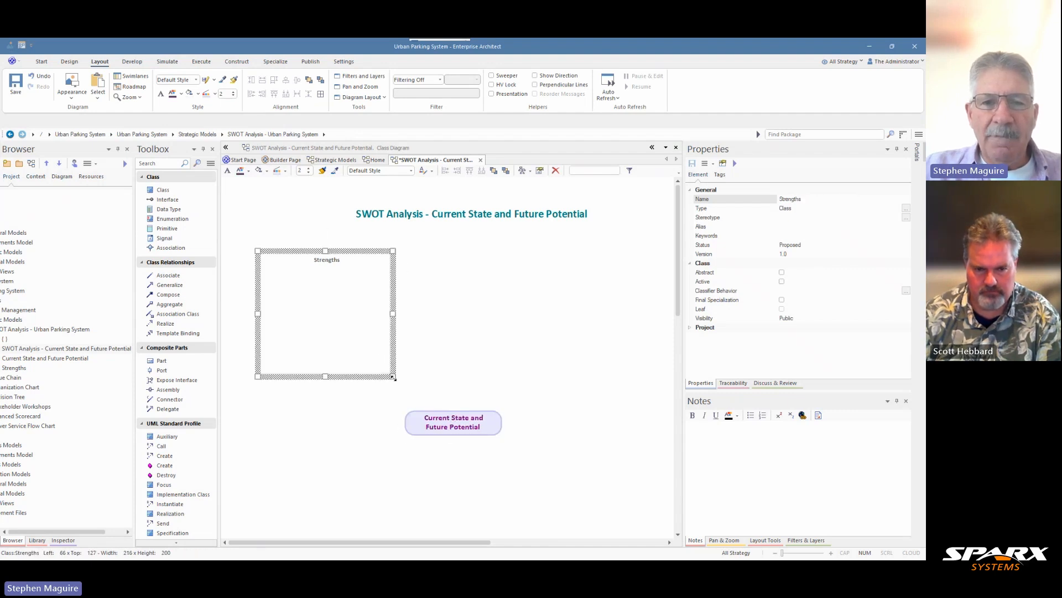
pyautogui.click(474, 360)
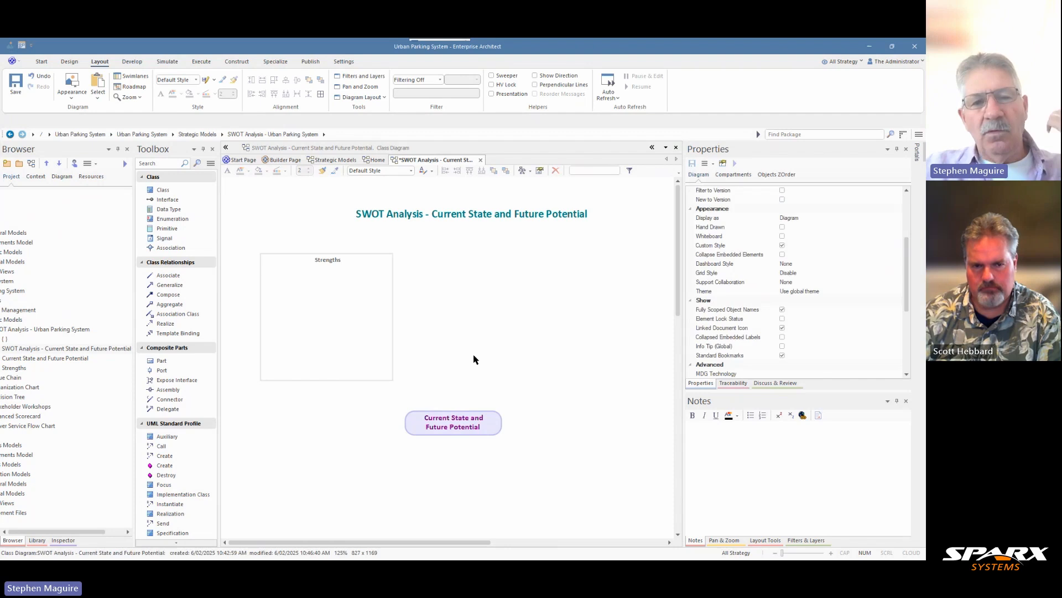
# Step: Change the shape of the Strengths class to Round Rectangle
pyautogui.click(390, 343)
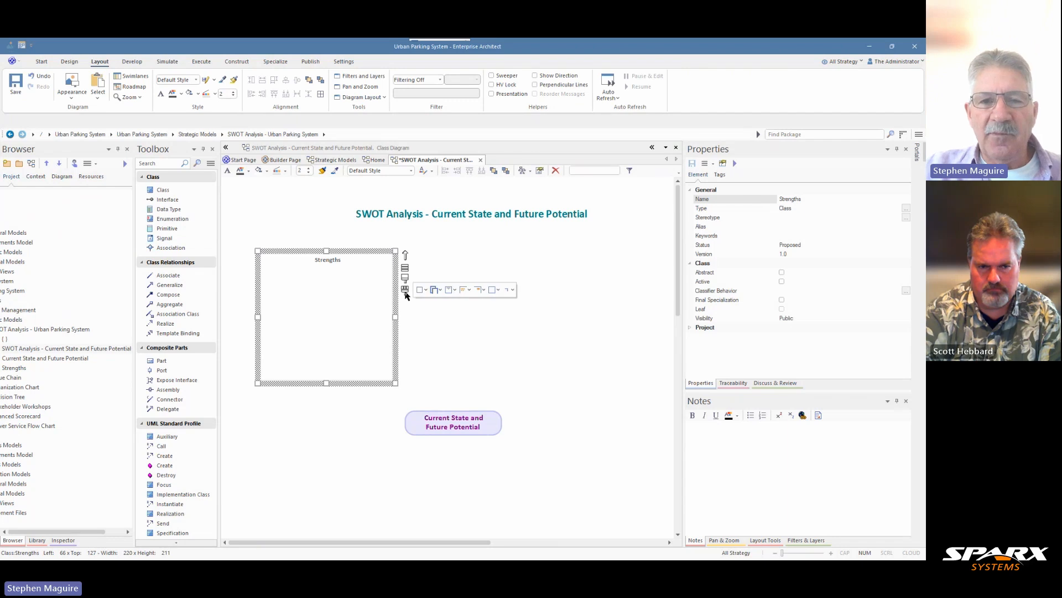
pyautogui.click(424, 290)
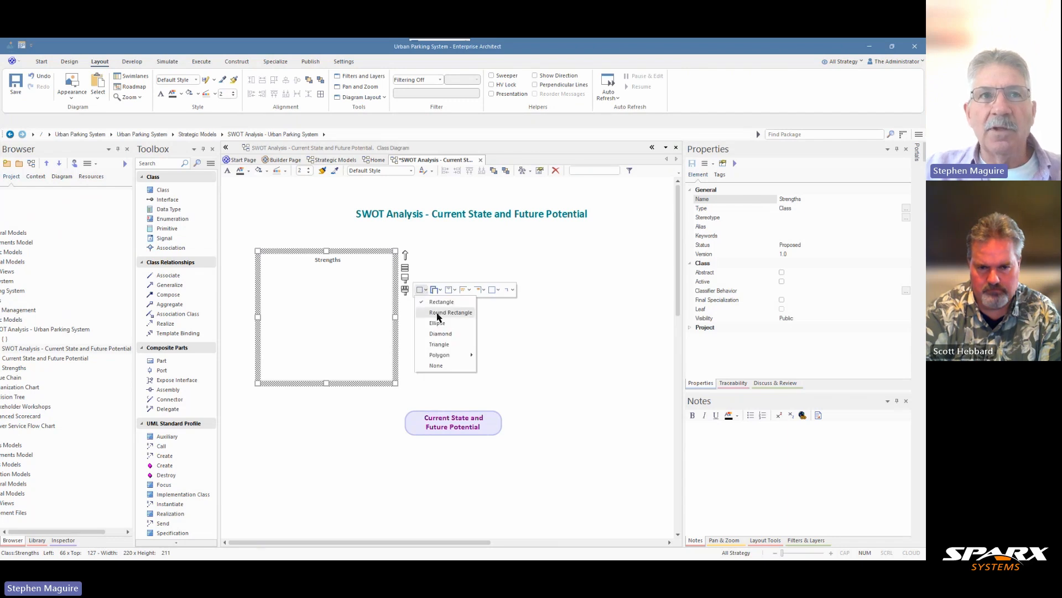
pyautogui.click(437, 314)
pyautogui.click(413, 335)
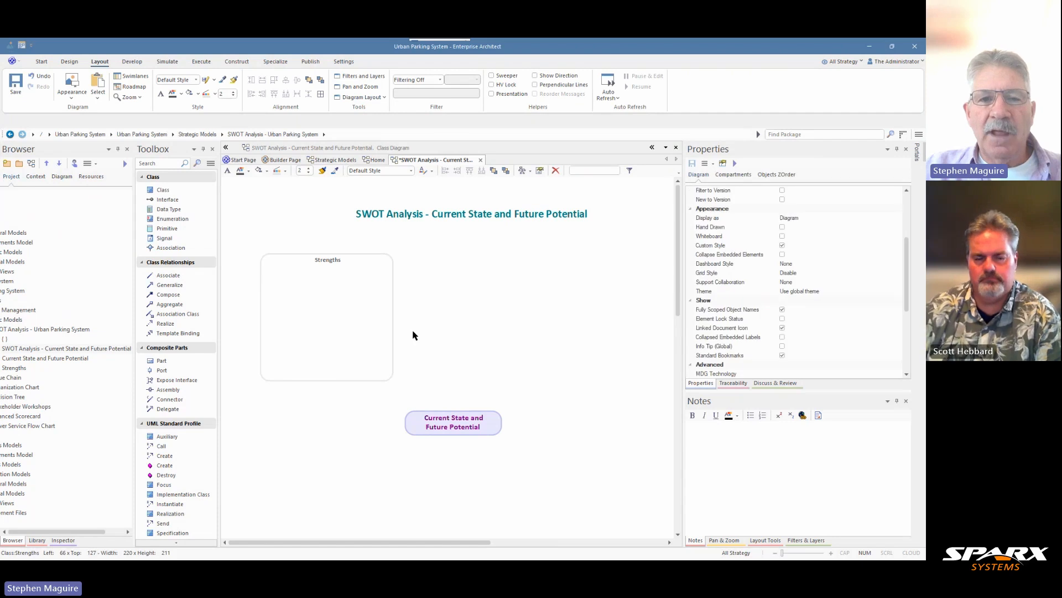
# Step: Paste a copy of the Strengths class as a new element named "Weaknesses" and place it at about left 406, top 146
pyautogui.click(369, 306)
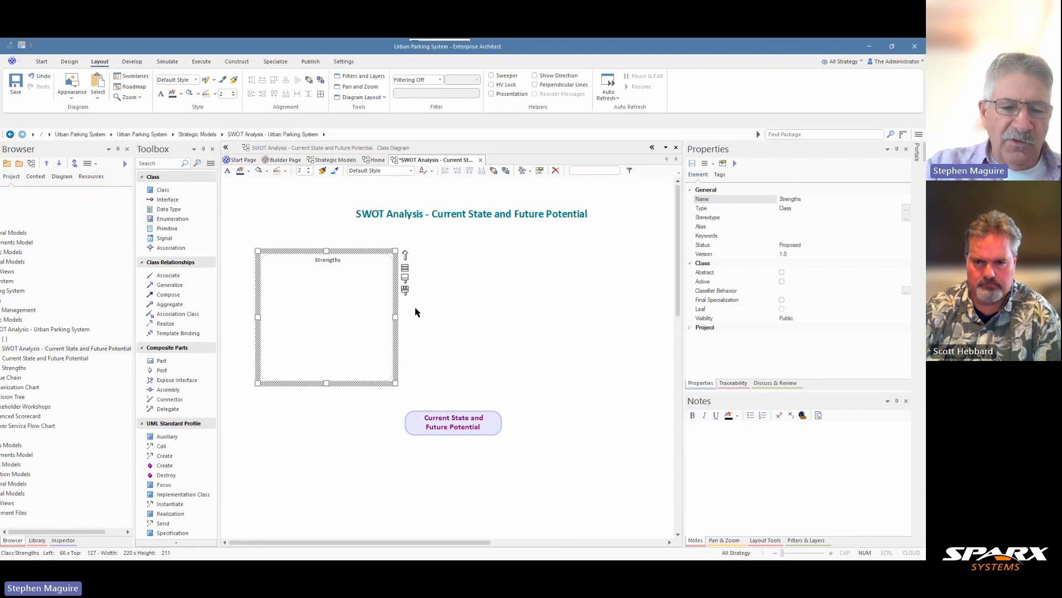
pyautogui.hotkey('ctrl', 'shift', 'v')
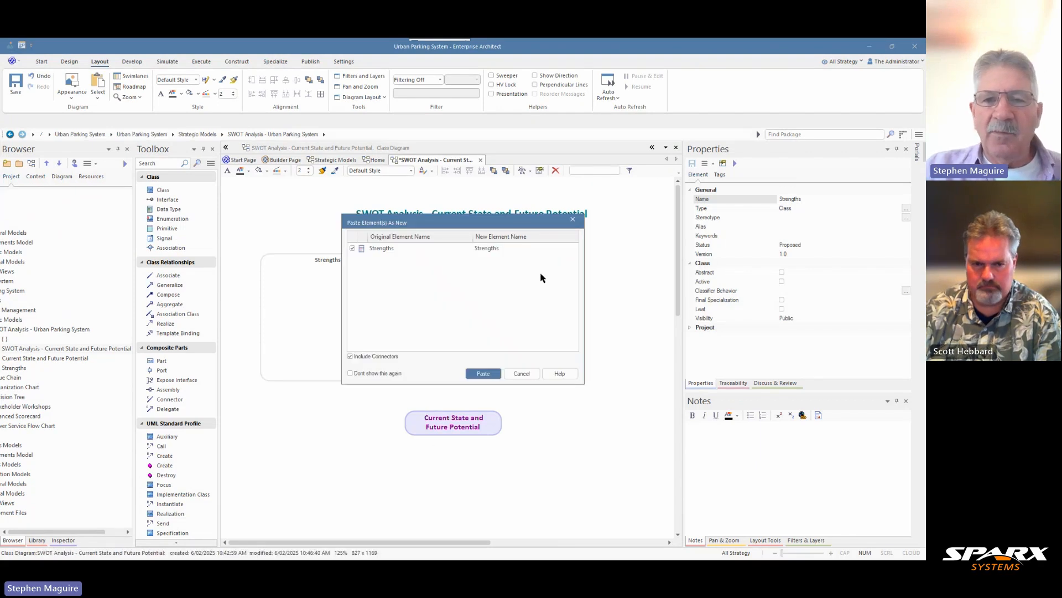
pyautogui.click(512, 249)
pyautogui.click(509, 248)
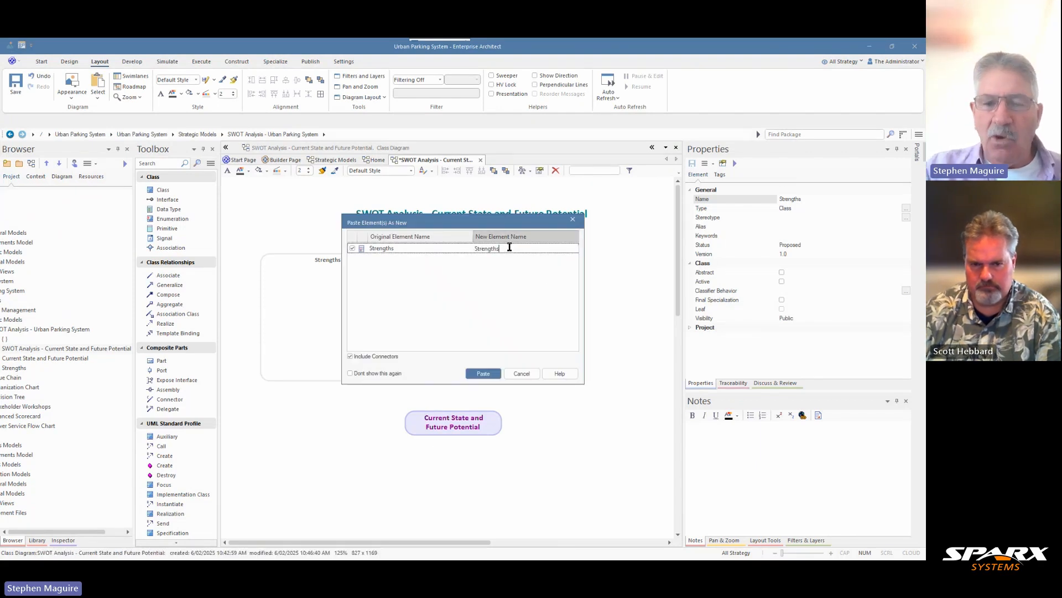
pyautogui.press('BackSpace')
pyautogui.press('BackSpace')
pyautogui.press('BackSpace')
pyautogui.press('BackSpace')
pyautogui.press('BackSpace')
pyautogui.press('BackSpace')
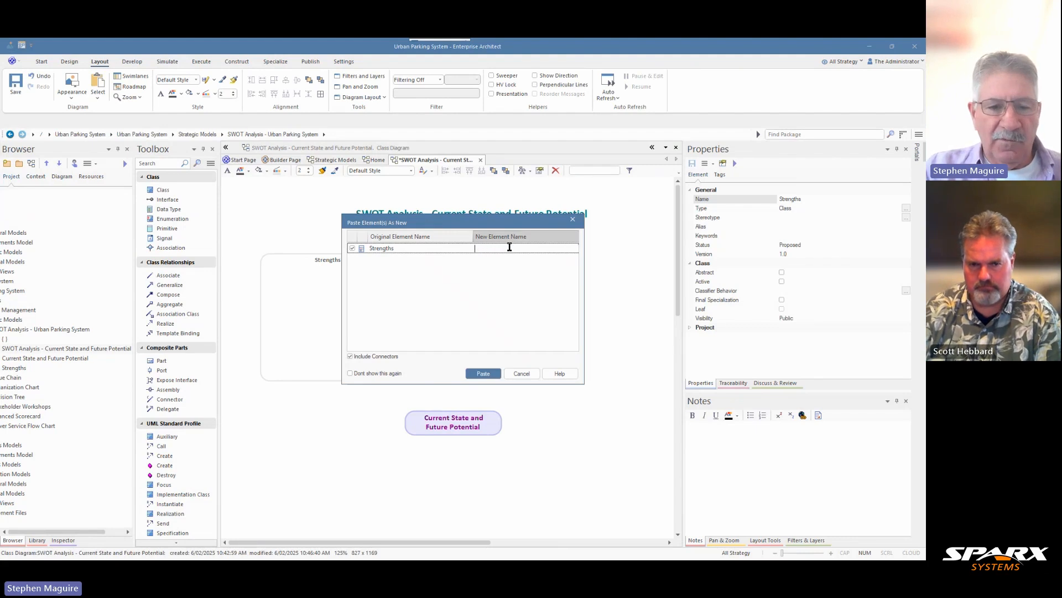
pyautogui.write('Weaknes')
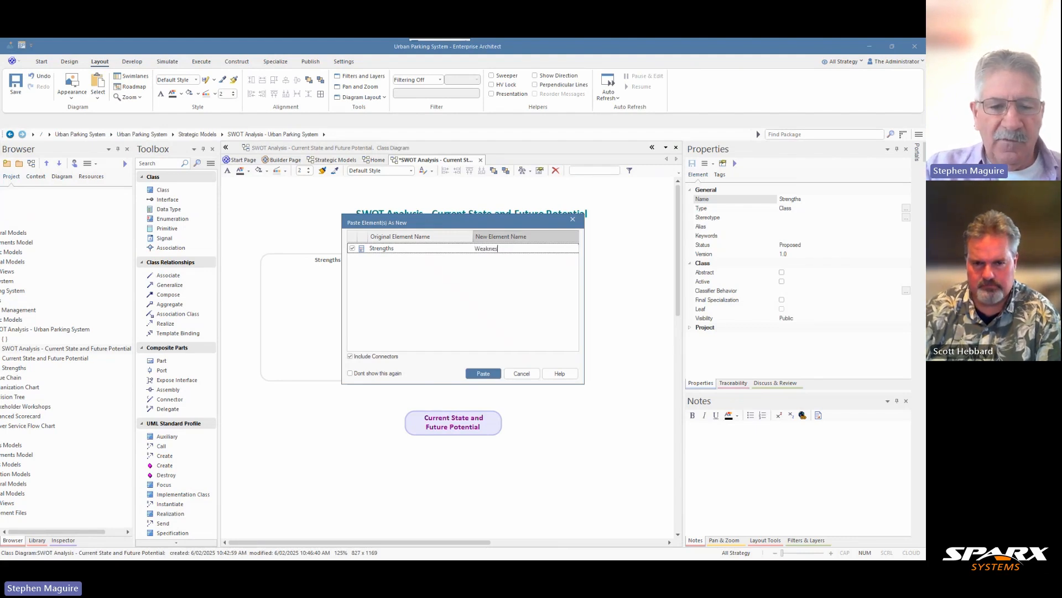
pyautogui.write('ses')
pyautogui.click(484, 372)
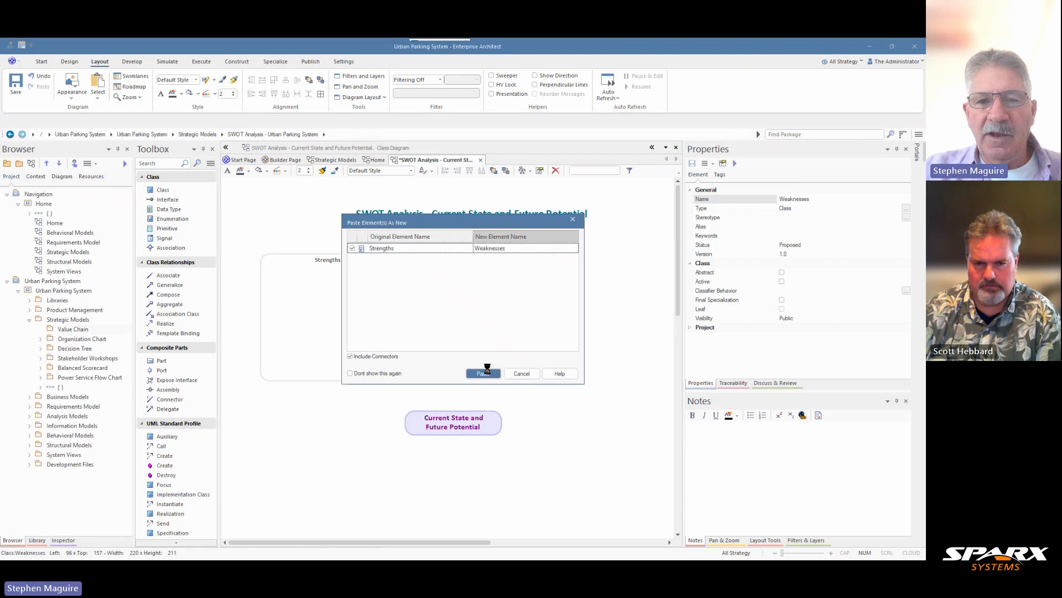
pyautogui.moveTo(320, 334); pyautogui.dragTo(507, 331)
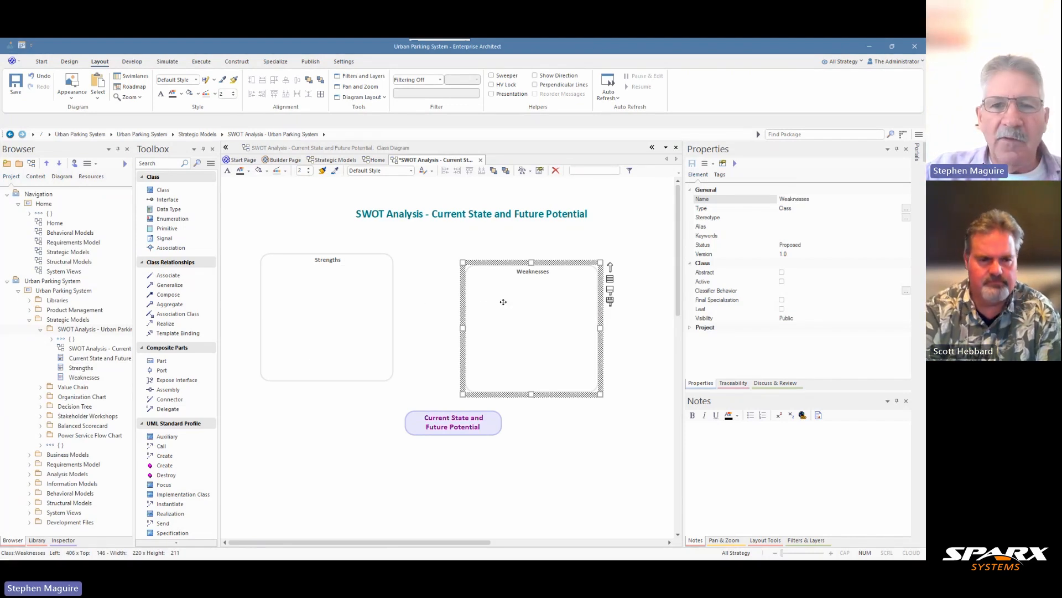
pyautogui.click(74, 165)
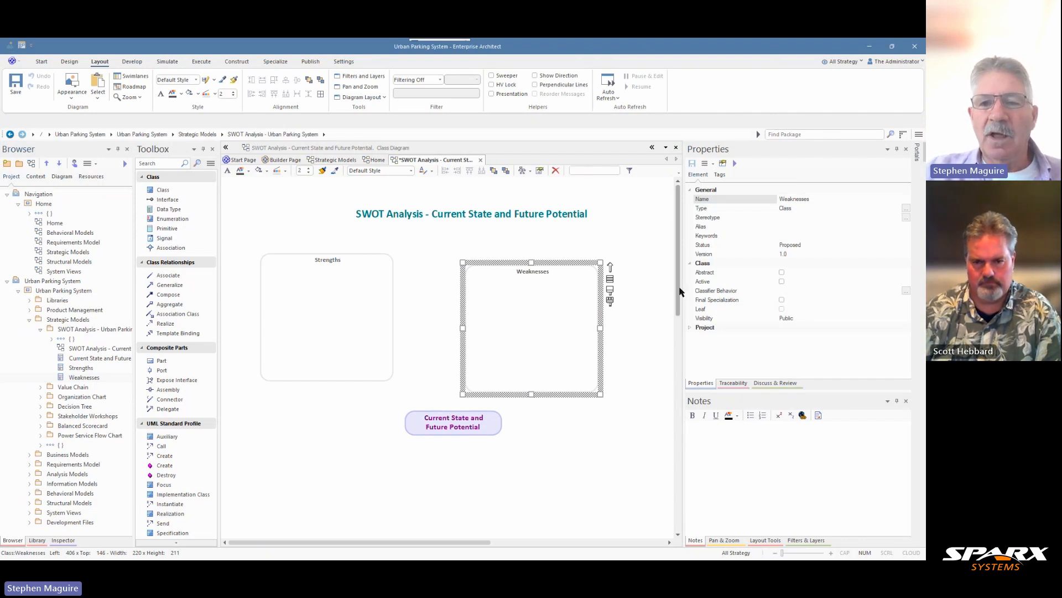
# Step: Paste another copy of the Strengths class as a new element named "Opportunities"
pyautogui.moveTo(680, 292); pyautogui.dragTo(681, 305)
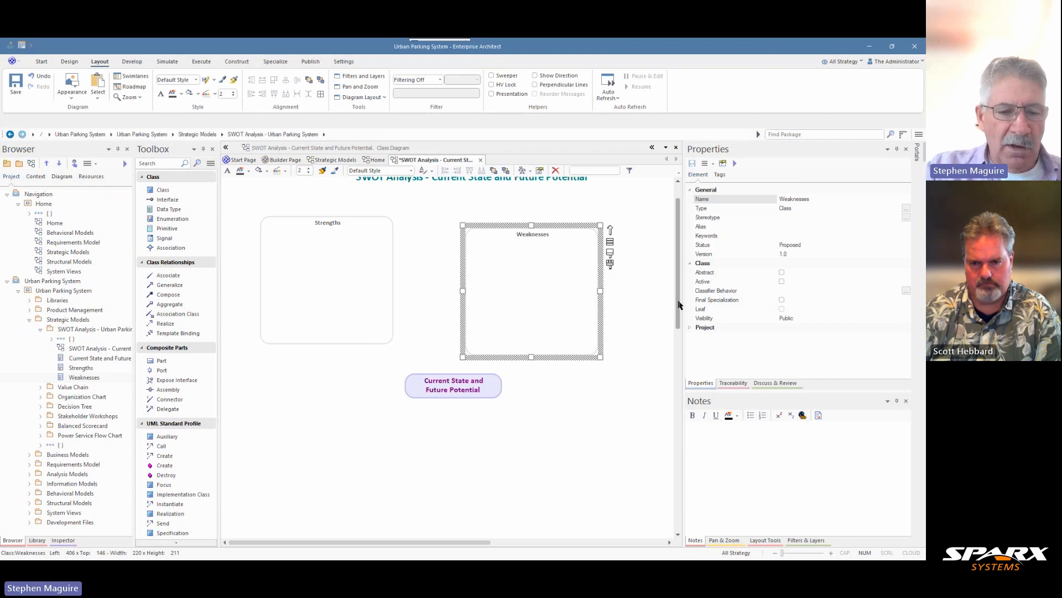
pyautogui.hotkey('ctrl', 'shift', 'v')
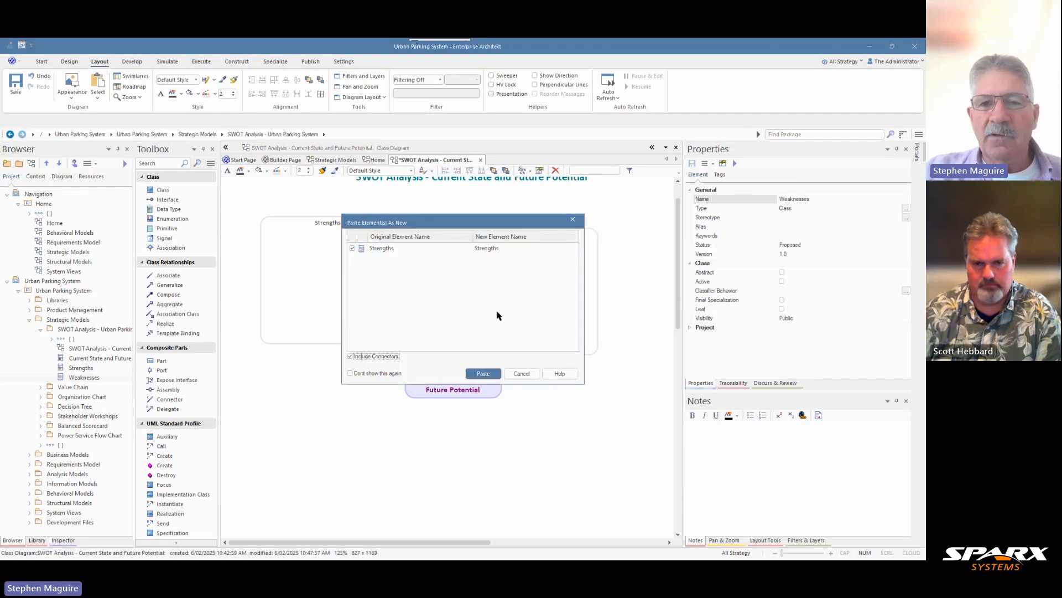
pyautogui.click(512, 249)
pyautogui.press('BackSpace')
pyautogui.press('BackSpace')
pyautogui.press('BackSpace')
pyautogui.press('BackSpace')
pyautogui.press('BackSpace')
pyautogui.press('BackSpace')
pyautogui.press('BackSpace')
pyautogui.press('BackSpace')
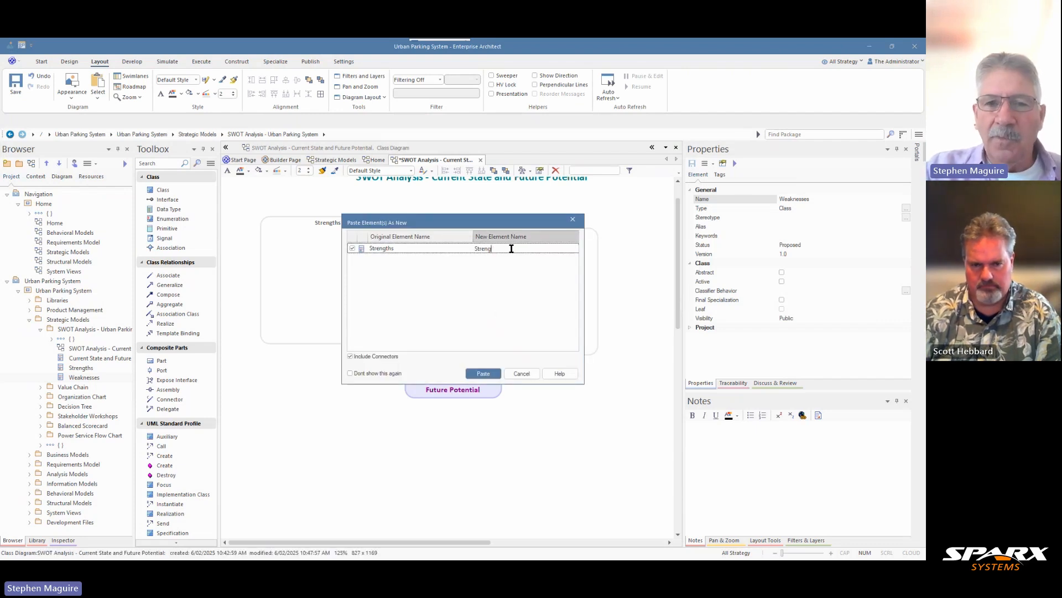
pyautogui.write('Oppor')
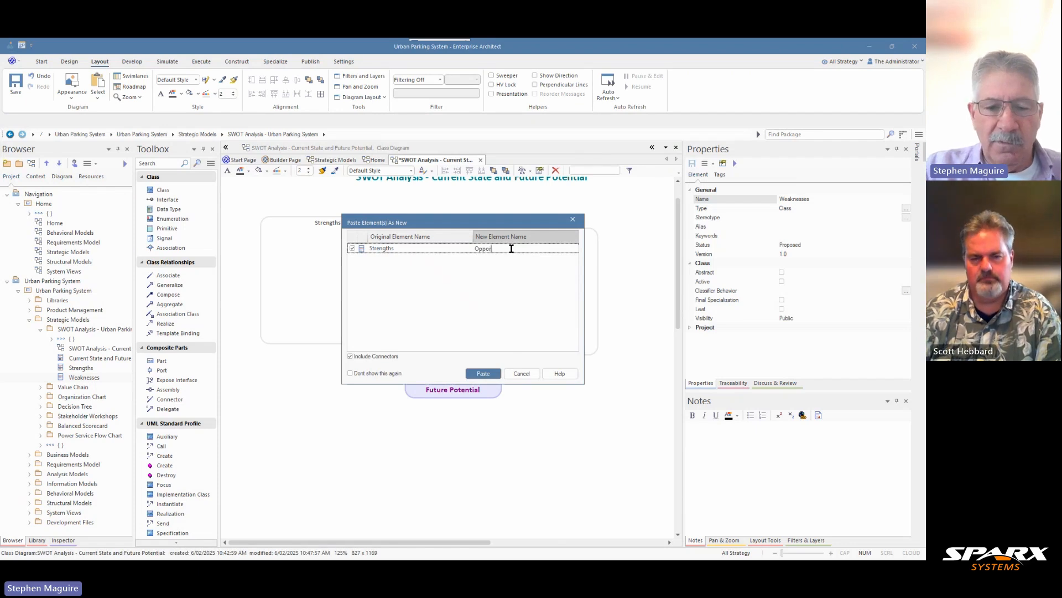
pyautogui.write('tunities')
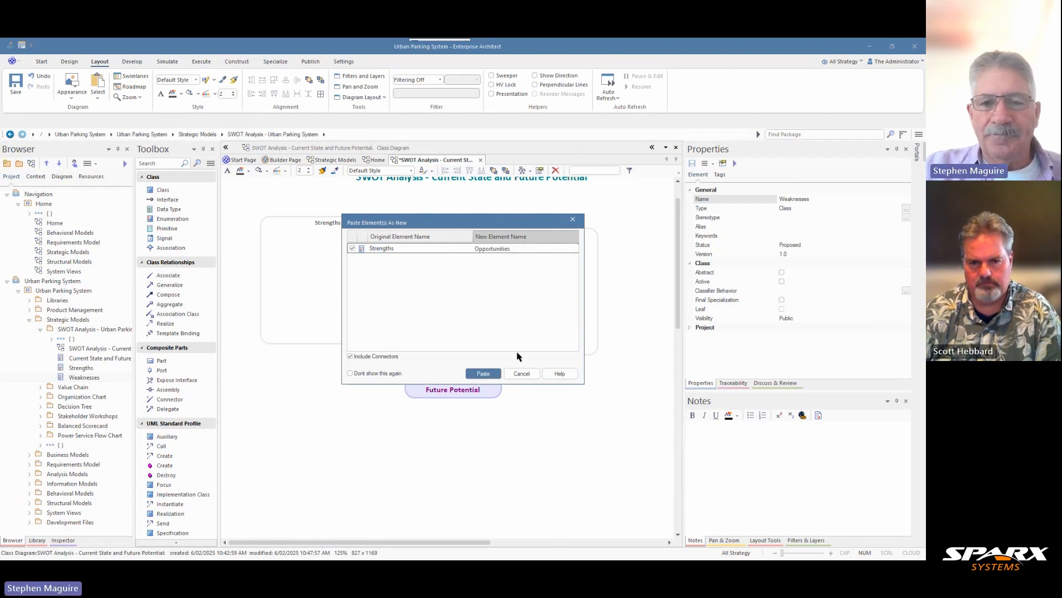
pyautogui.click(483, 373)
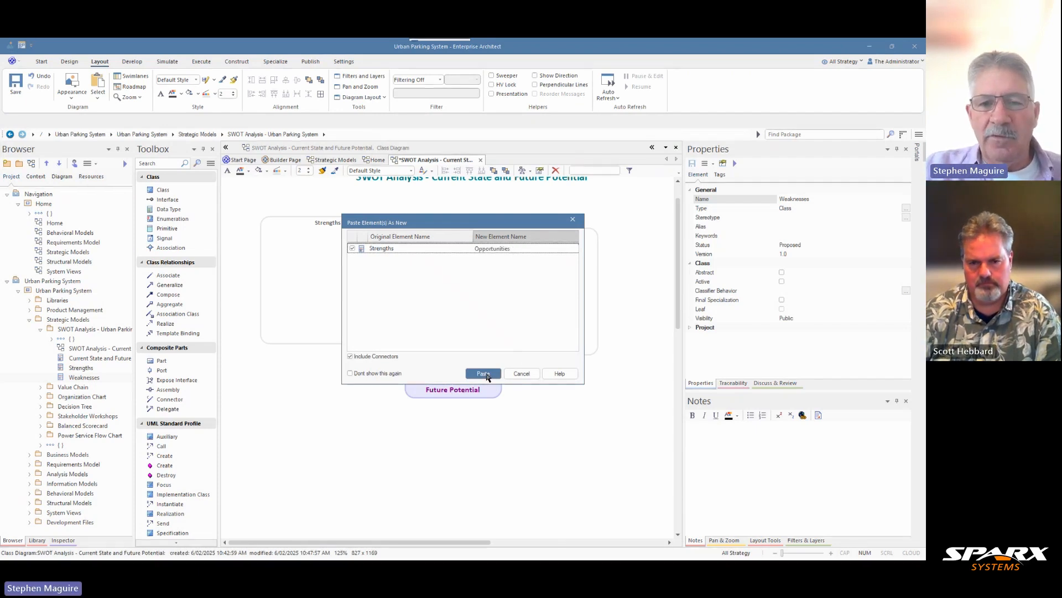
# Step: Paste another copy of the Strengths class as a new element named "Threats"
pyautogui.click(517, 445)
pyautogui.hotkey('ctrl', 'v')
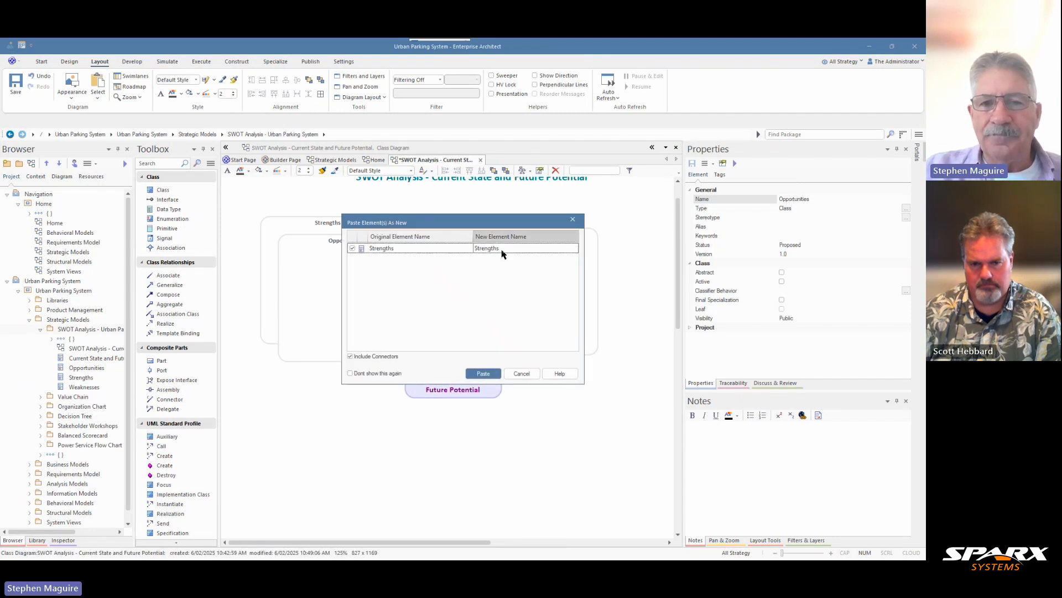
pyautogui.click(504, 246)
pyautogui.press('BackSpace')
pyautogui.press('BackSpace')
pyautogui.press('BackSpace')
pyautogui.press('BackSpace')
pyautogui.press('BackSpace')
pyautogui.press('BackSpace')
pyautogui.press('BackSpace')
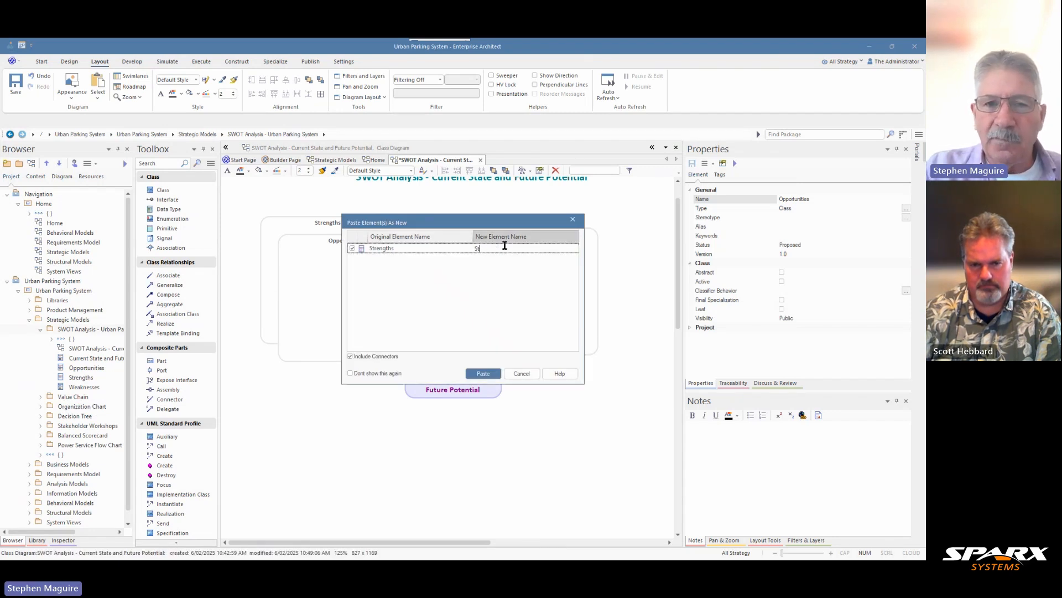
pyautogui.press('BackSpace')
pyautogui.press('BackSpace')
pyautogui.write('Threats')
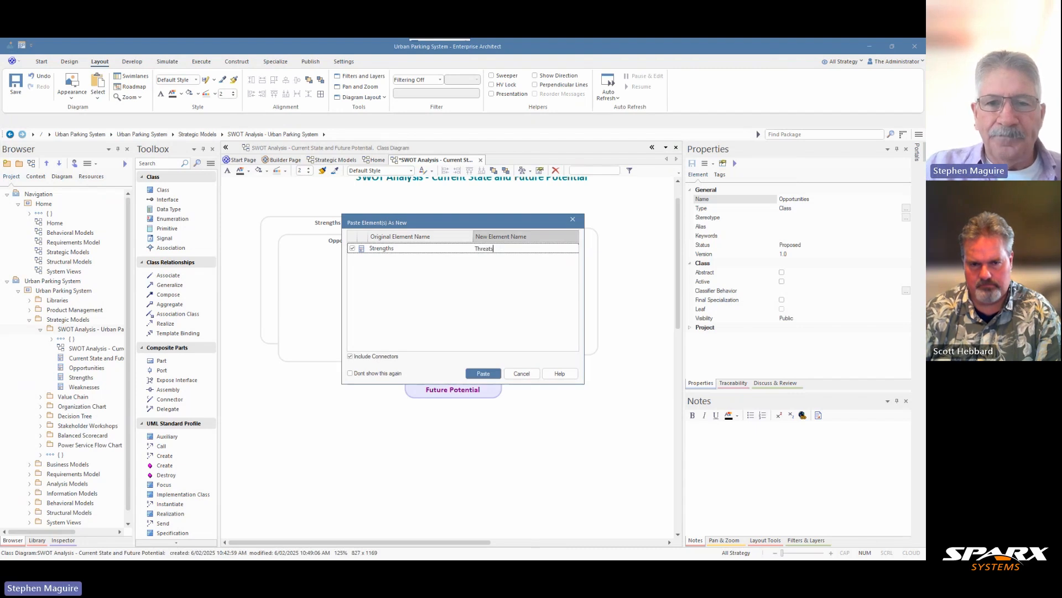
pyautogui.click(488, 373)
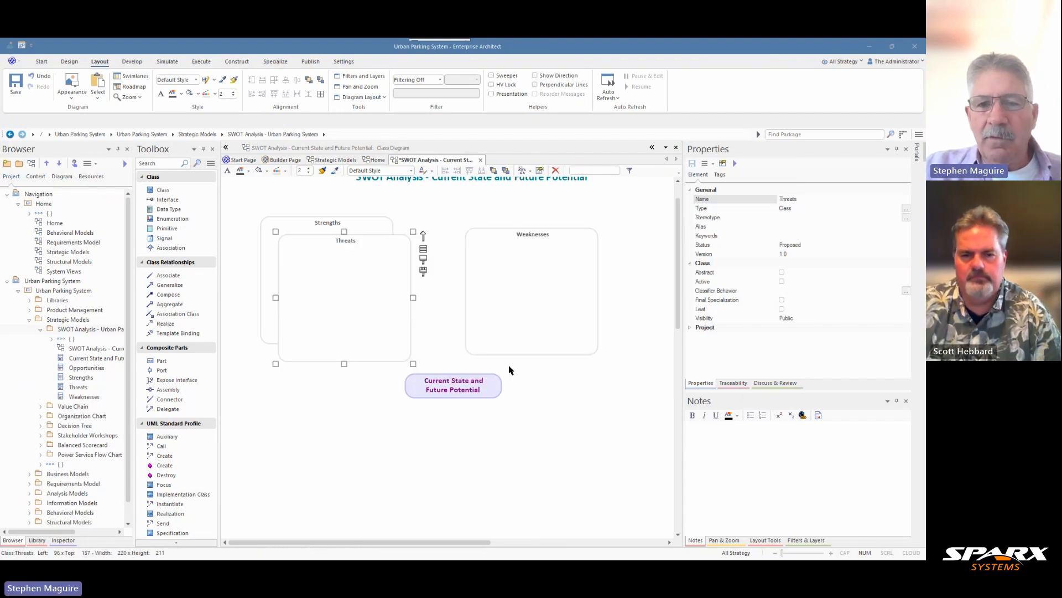
# Step: Place the Opportunities class below Strengths and the Threats class below Weaknesses, at about left 425, top 480
pyautogui.moveTo(377, 306); pyautogui.dragTo(588, 465)
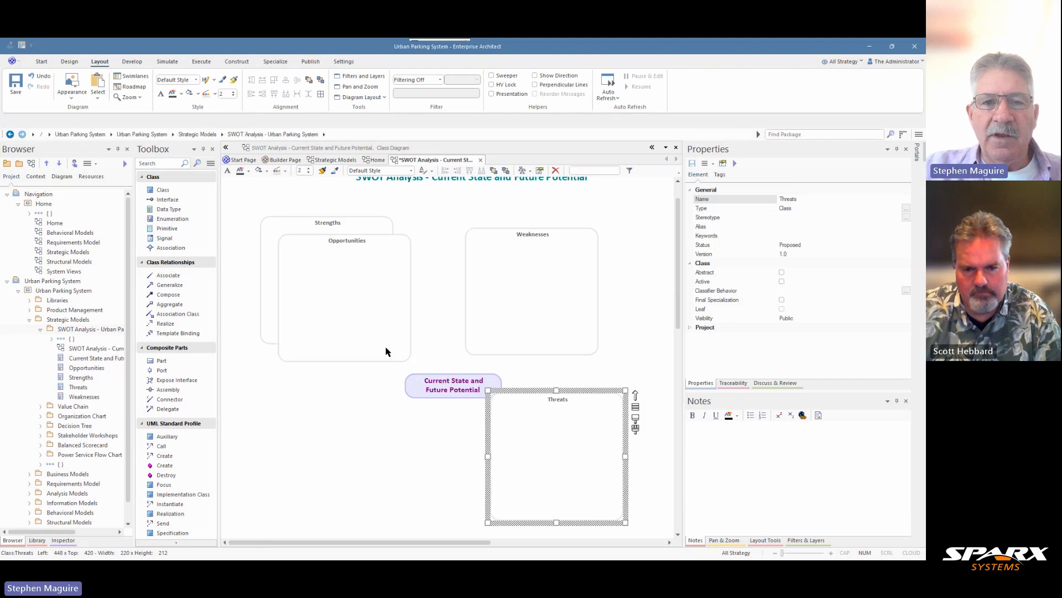
pyautogui.moveTo(361, 339); pyautogui.dragTo(350, 520)
pyautogui.moveTo(578, 476); pyautogui.dragTo(562, 508)
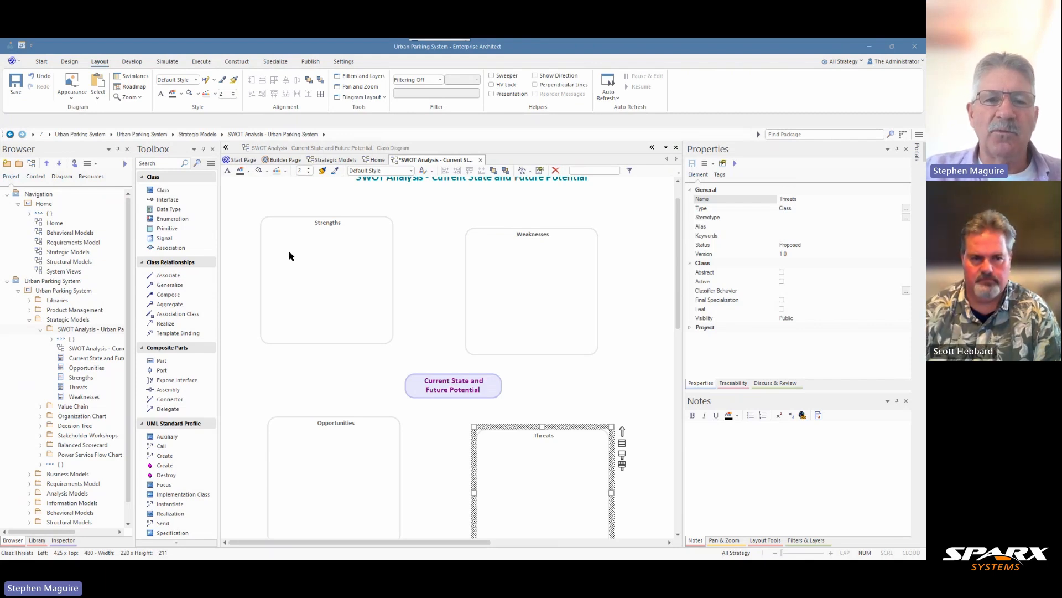
# Step: Add a Class named "Revenue Generation" inside the Strengths quadrant, sized about 131 by 24 just below the quadrant's name
pyautogui.click(181, 192)
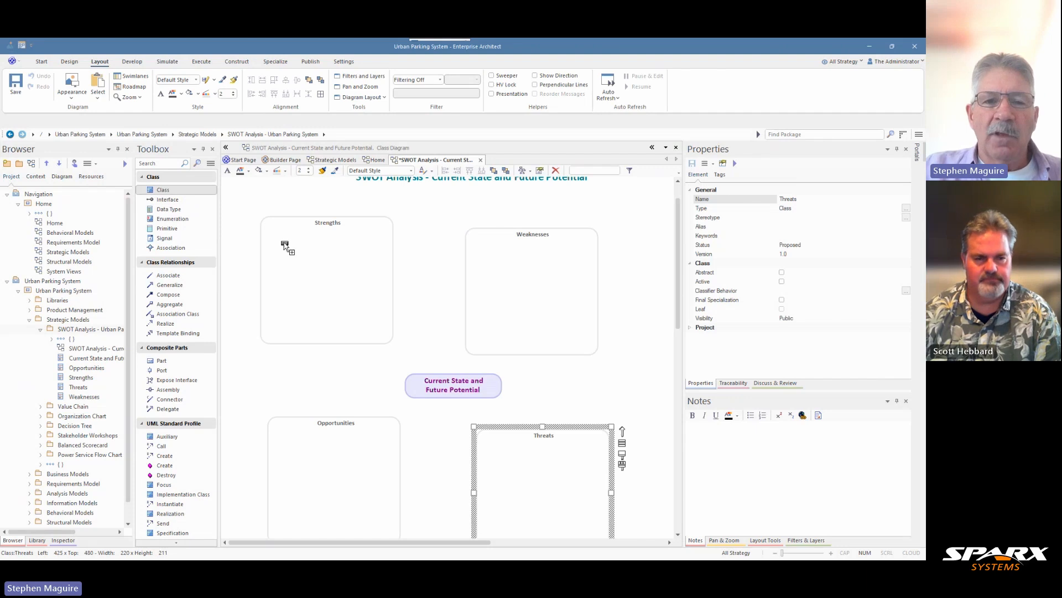
pyautogui.click(283, 242)
pyautogui.write('Revenue Generation')
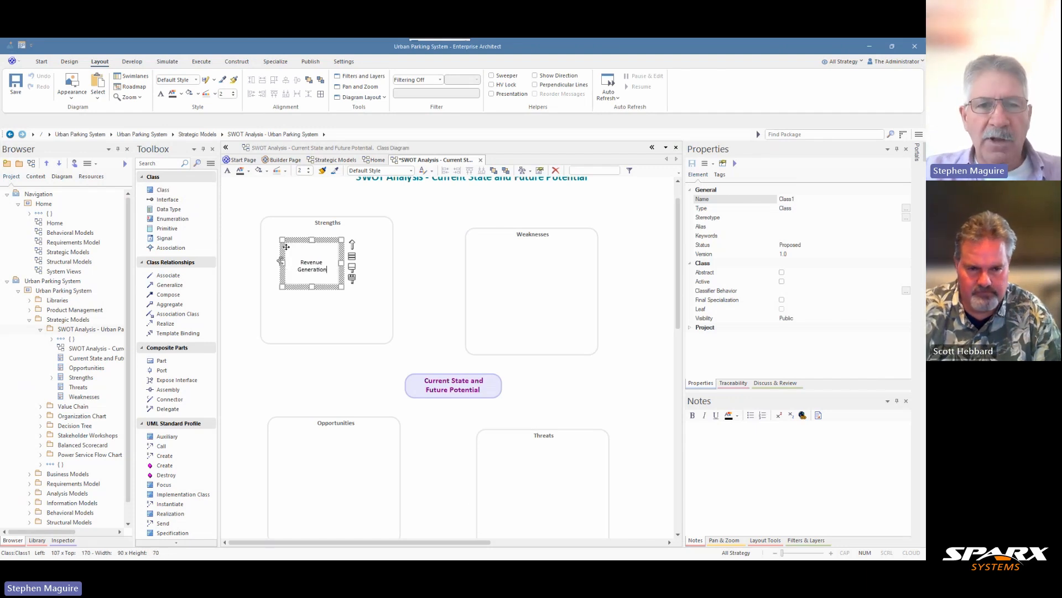
pyautogui.moveTo(342, 287); pyautogui.dragTo(355, 244)
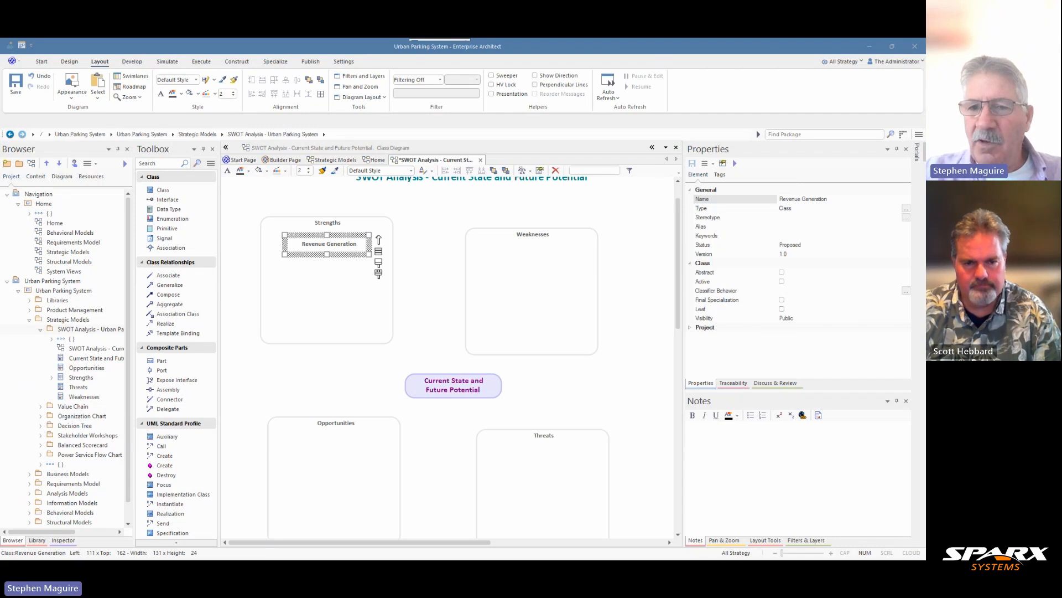
# Step: Enter the Revenue Generation notes: "Provides consistent income stream for municipalities through parking fees and permits"
pyautogui.click(688, 441)
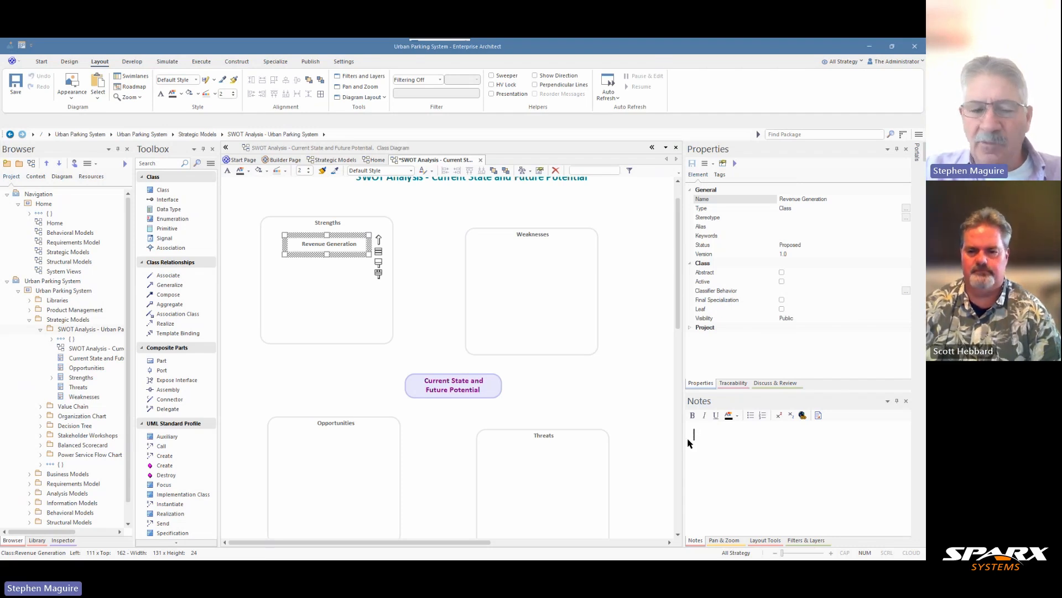
pyautogui.write('Provides consistent income stream for municipalities through parking fees and permits')
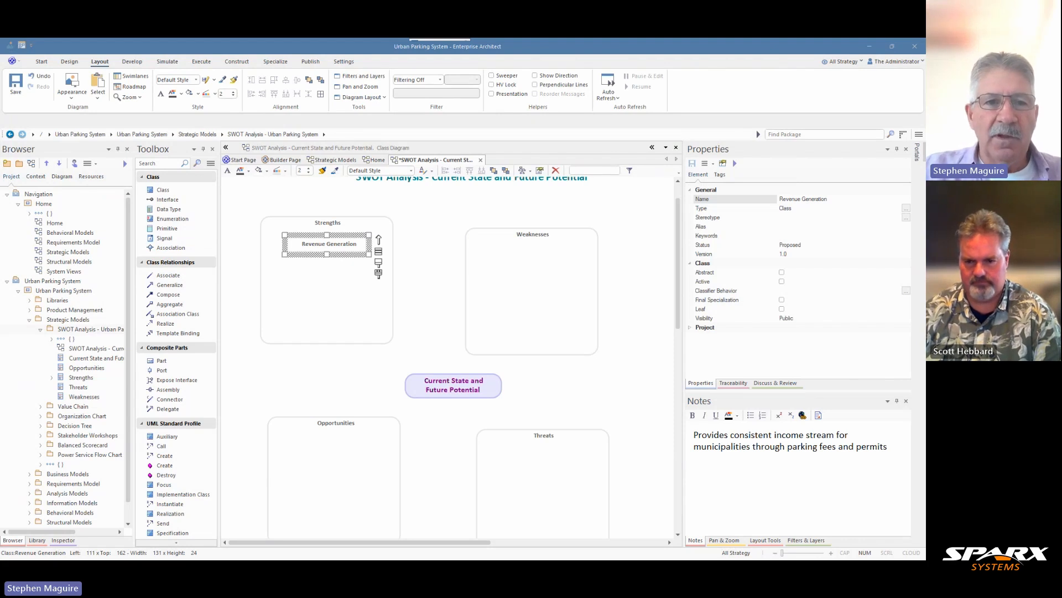
# Step: Paste a copy of the Revenue Generation class as a new element named "Space Optimization" and place it directly below the original inside Strengths
pyautogui.click(376, 202)
pyautogui.click(351, 242)
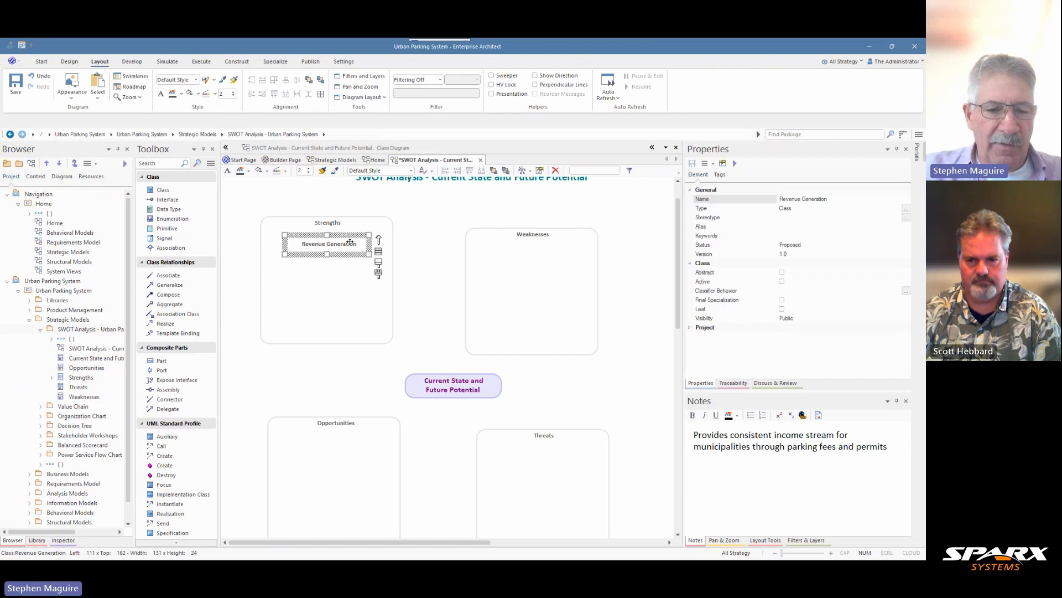
pyautogui.hotkey('ctrl', 'c')
pyautogui.hotkey('ctrl', 'shift', 'v')
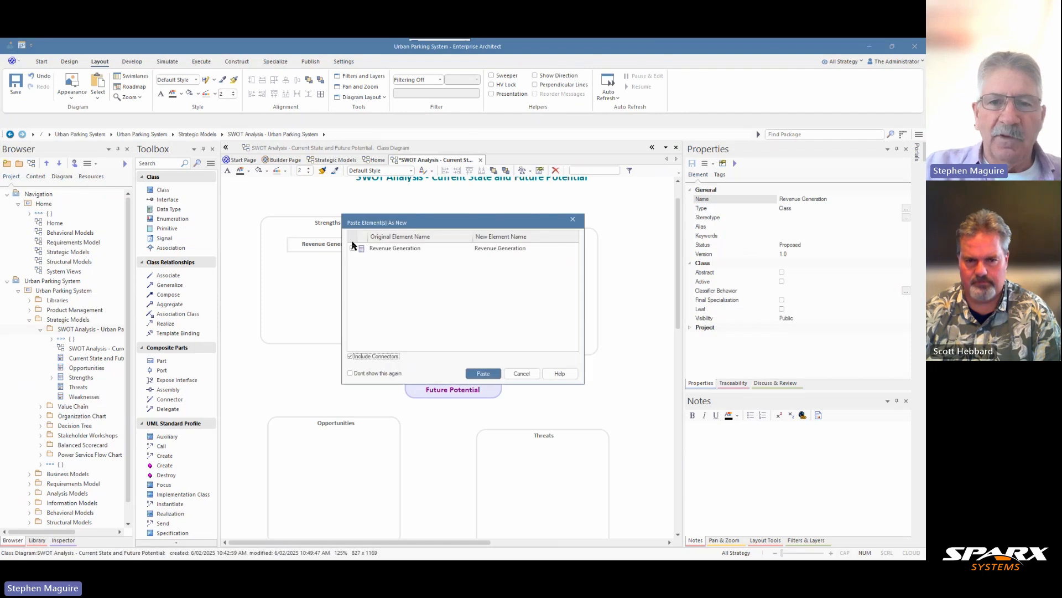
pyautogui.click(525, 248)
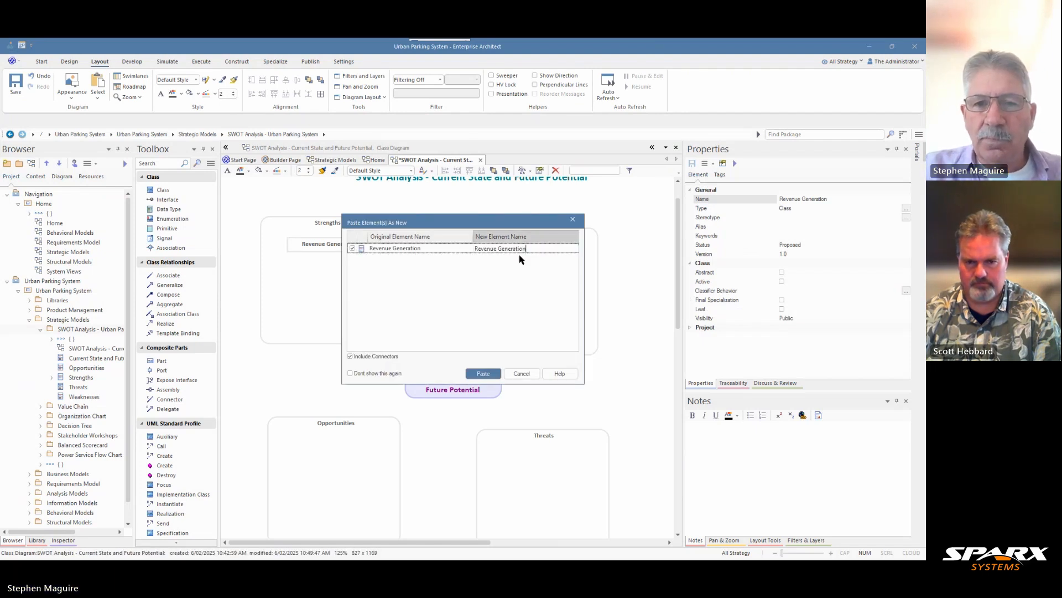
pyautogui.moveTo(528, 249); pyautogui.dragTo(476, 248)
pyautogui.press('BackSpace')
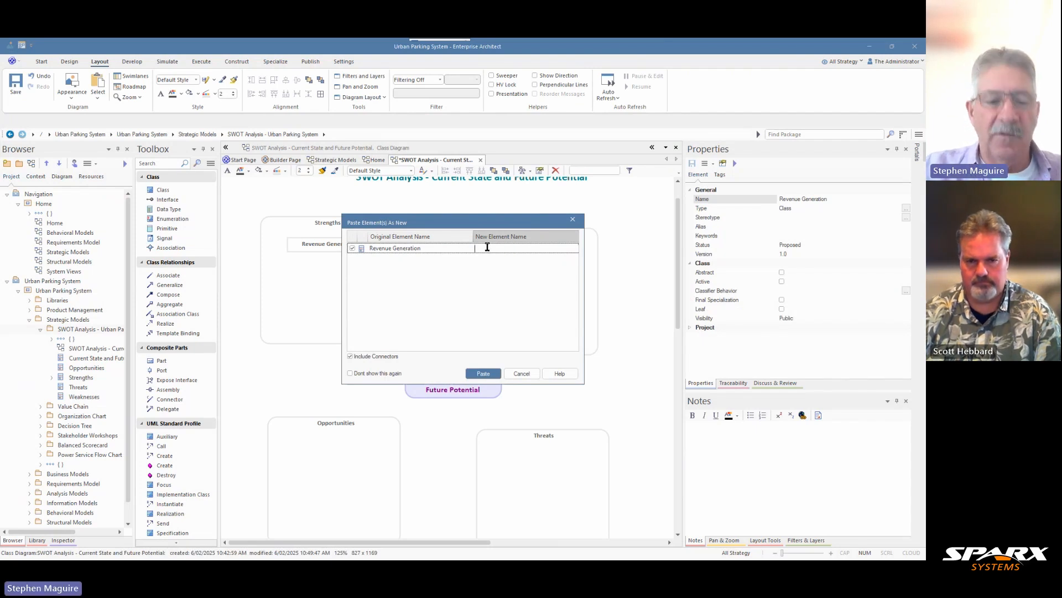
pyautogui.write('Space O')
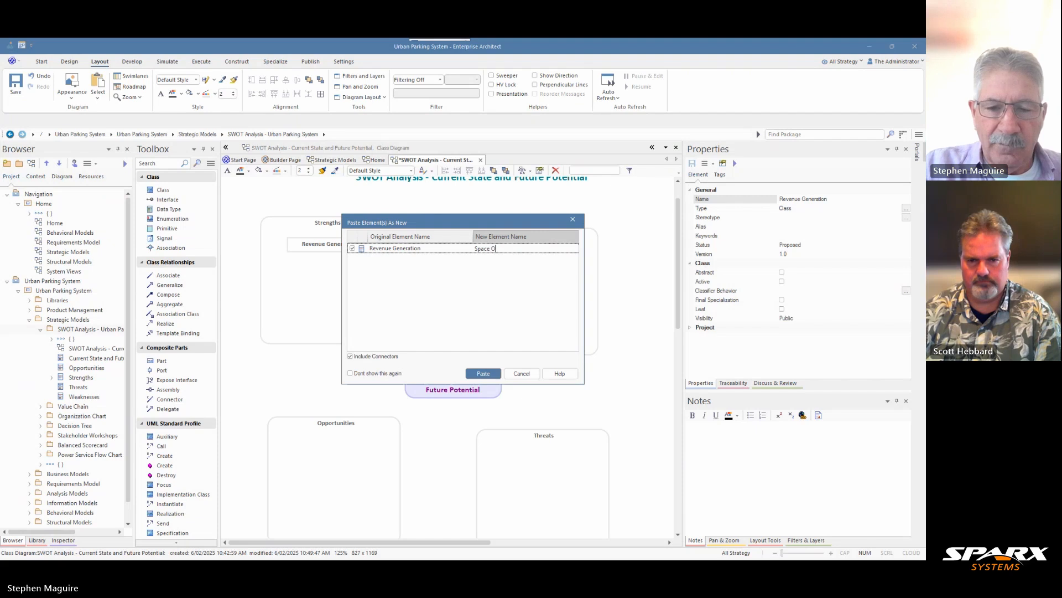
pyautogui.write('ptimi')
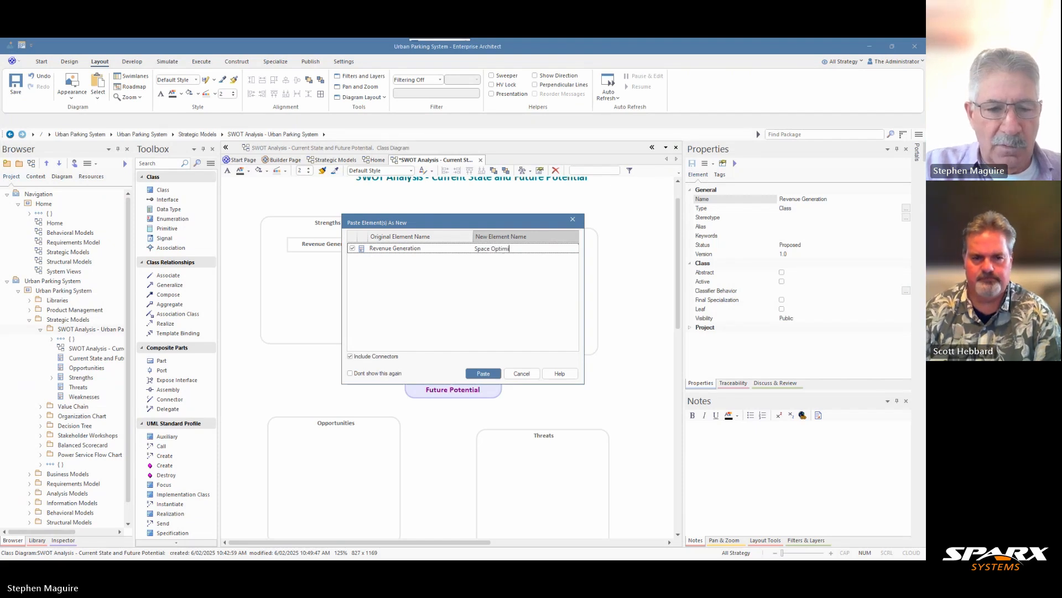
pyautogui.write('zation')
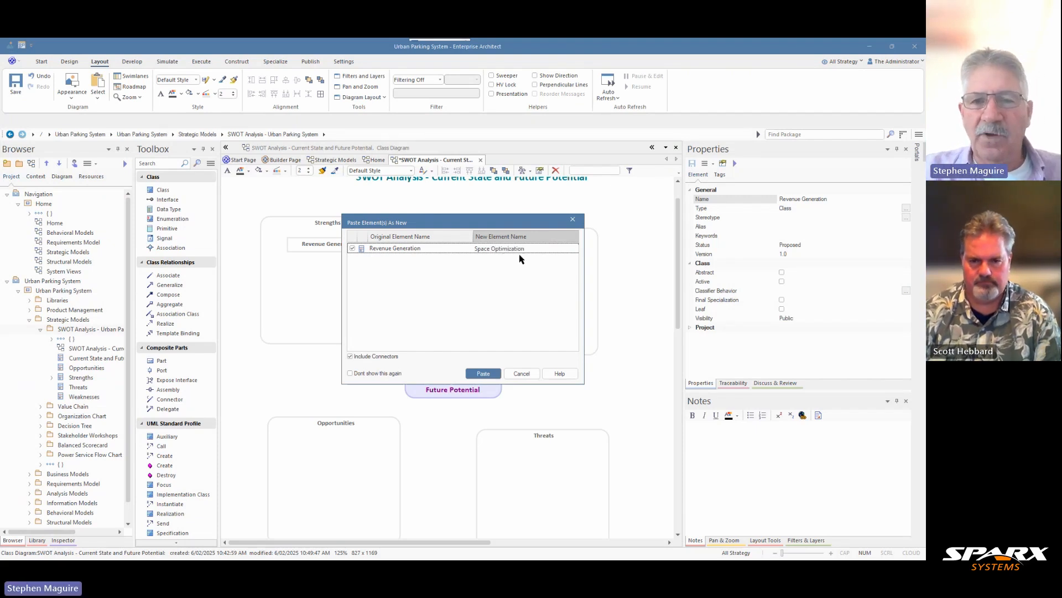
pyautogui.click(483, 375)
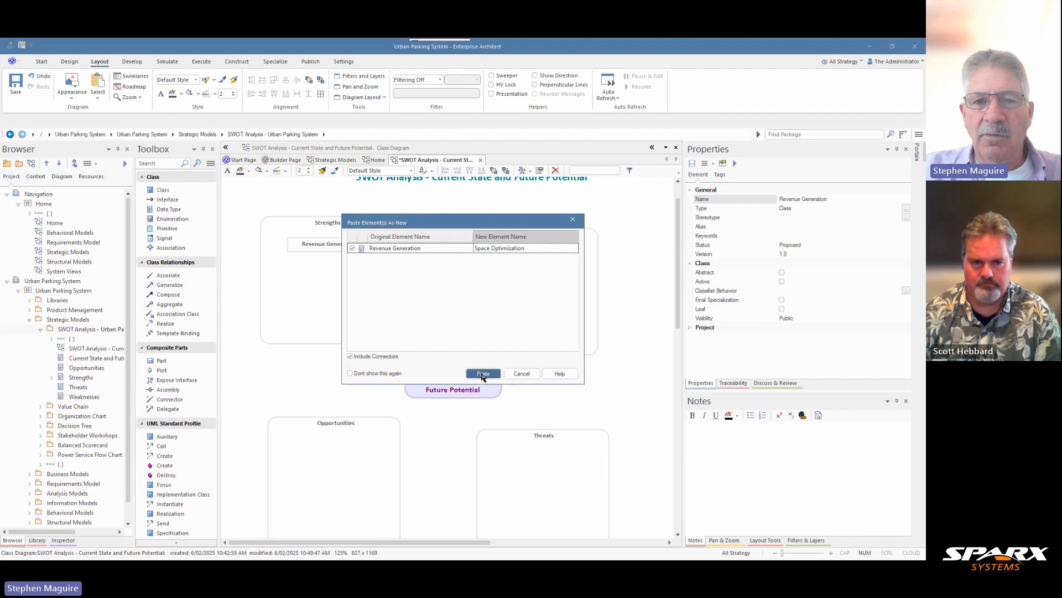
pyautogui.moveTo(355, 264); pyautogui.dragTo(340, 270)
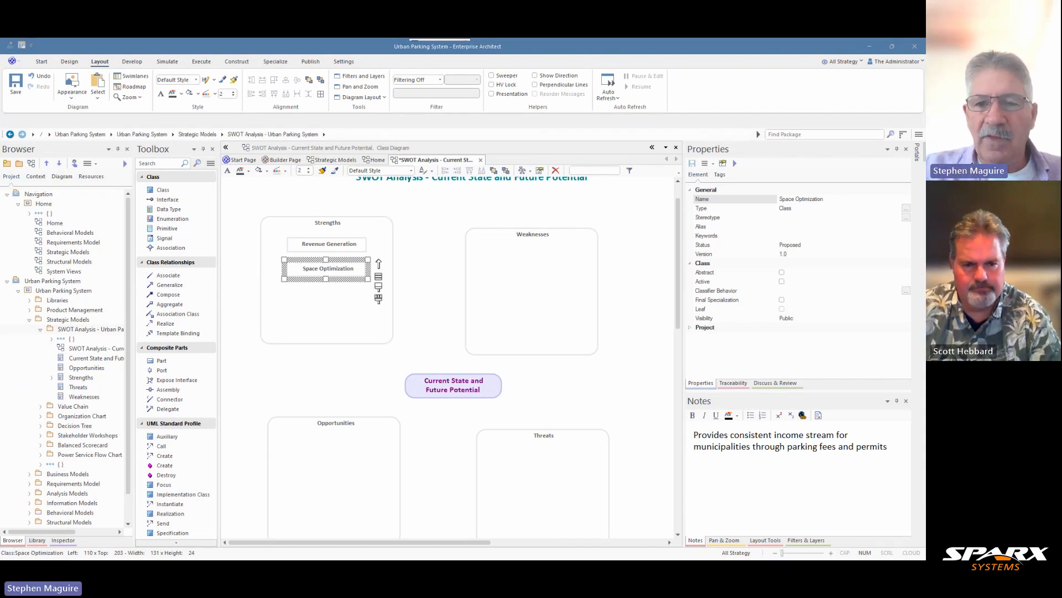
# Step: Replace the Space Optimization notes with "Helps manage limited urban space efficiently by encouraging turnover and preventing long-term vehicle storage"
pyautogui.click(732, 469)
pyautogui.hotkey('ctrl', 'a')
pyautogui.press('Delete')
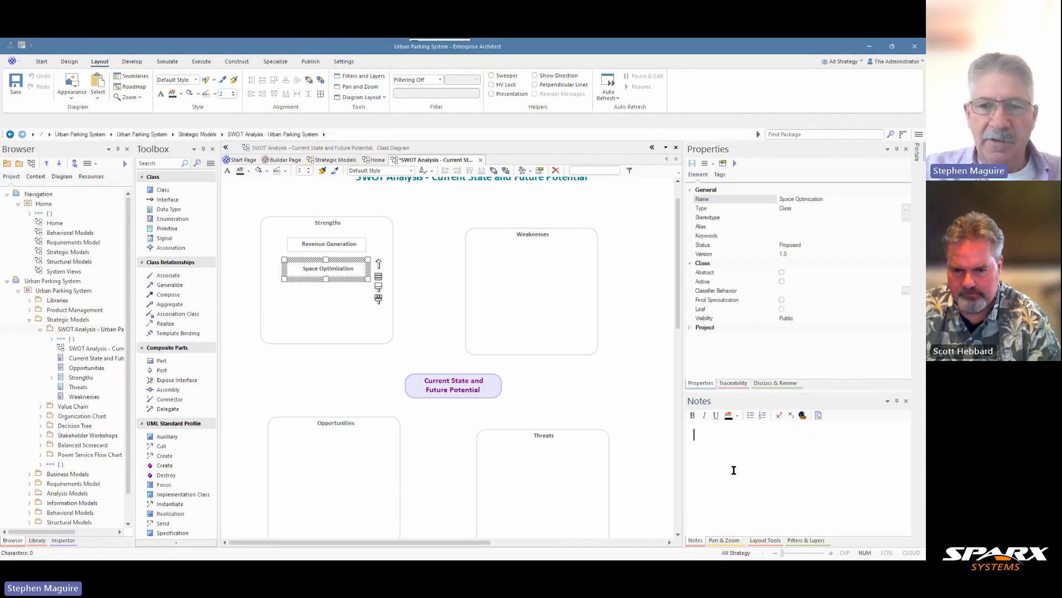
pyautogui.hotkey('ctrl', 'v')
pyautogui.press('BackSpace')
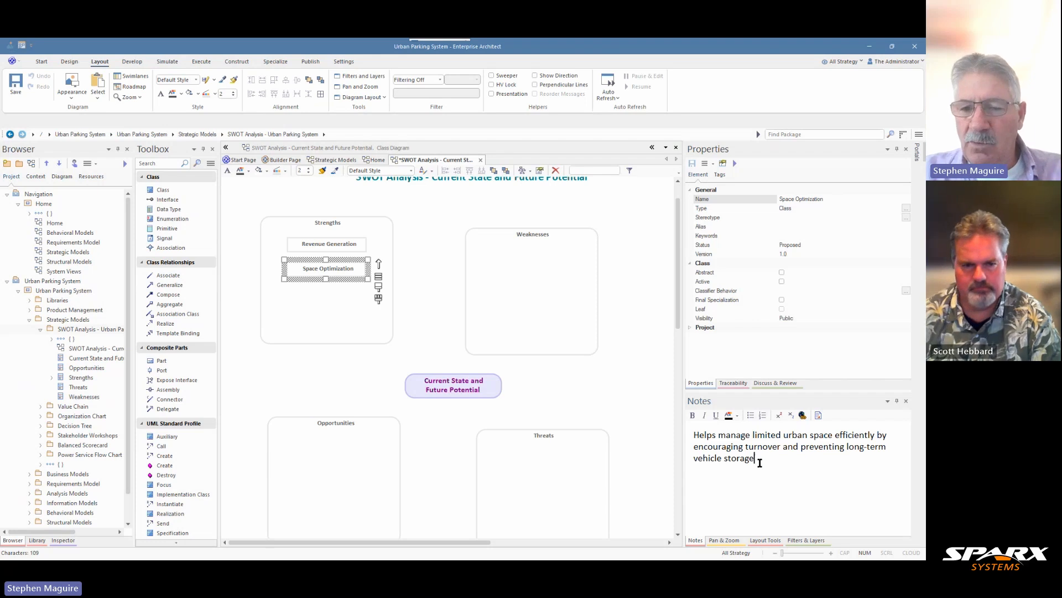
pyautogui.click(412, 311)
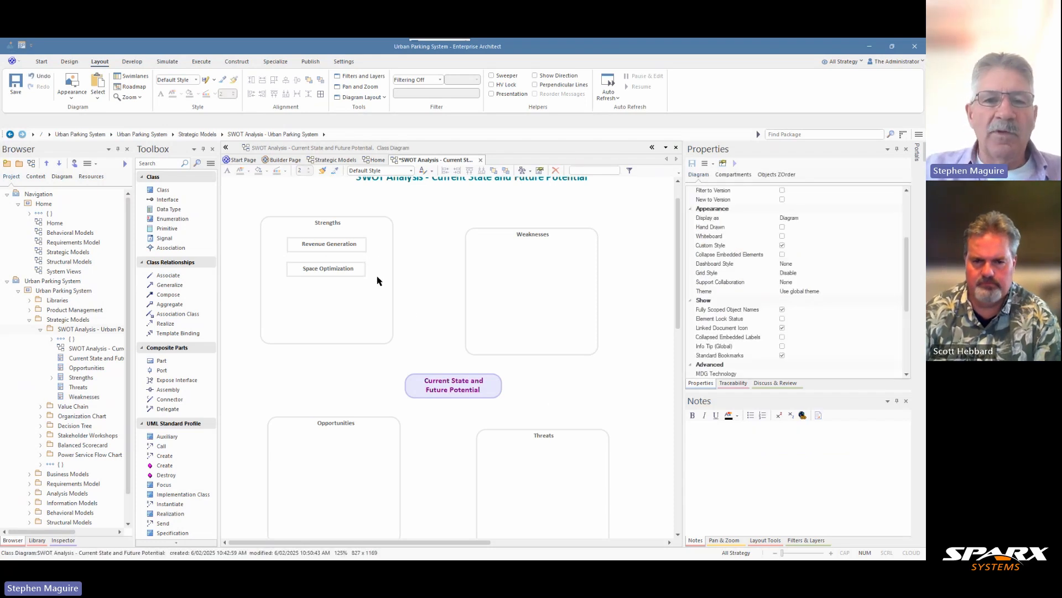
pyautogui.click(312, 267)
pyautogui.click(311, 244)
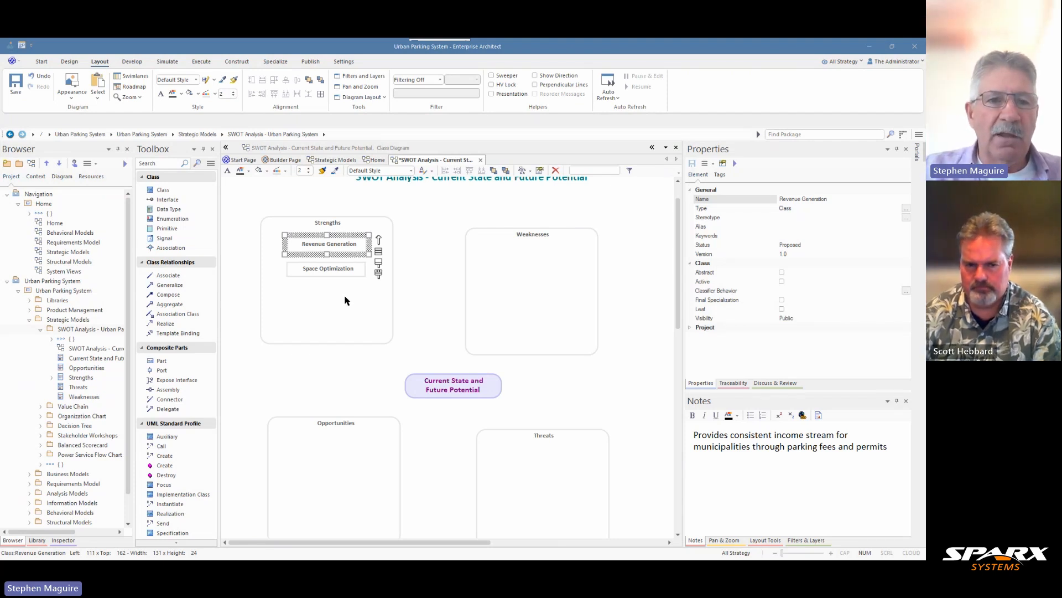
# Step: Add a Class named "High Implementation Costs" inside the Weaknesses quadrant, sized about 131 by 30
pyautogui.click(163, 190)
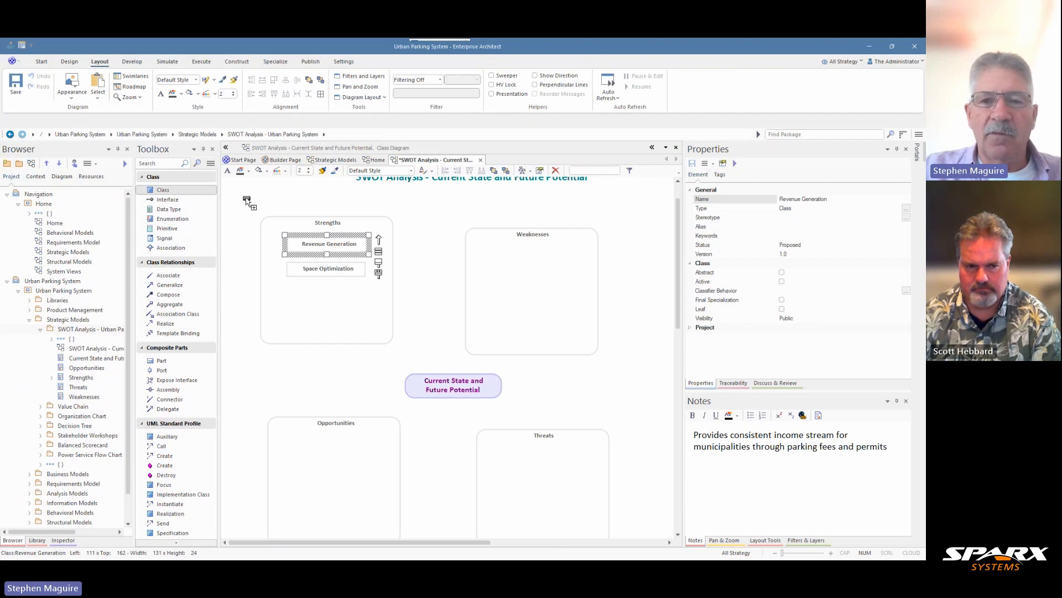
pyautogui.click(492, 252)
pyautogui.hotkey('ctrl', 'v')
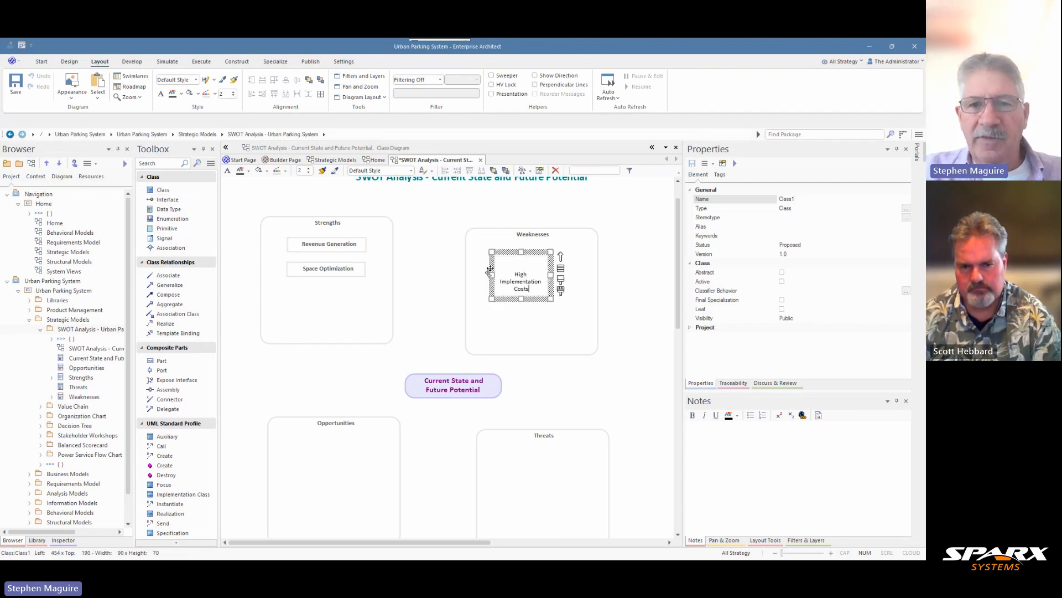
pyautogui.moveTo(548, 297); pyautogui.dragTo(576, 277)
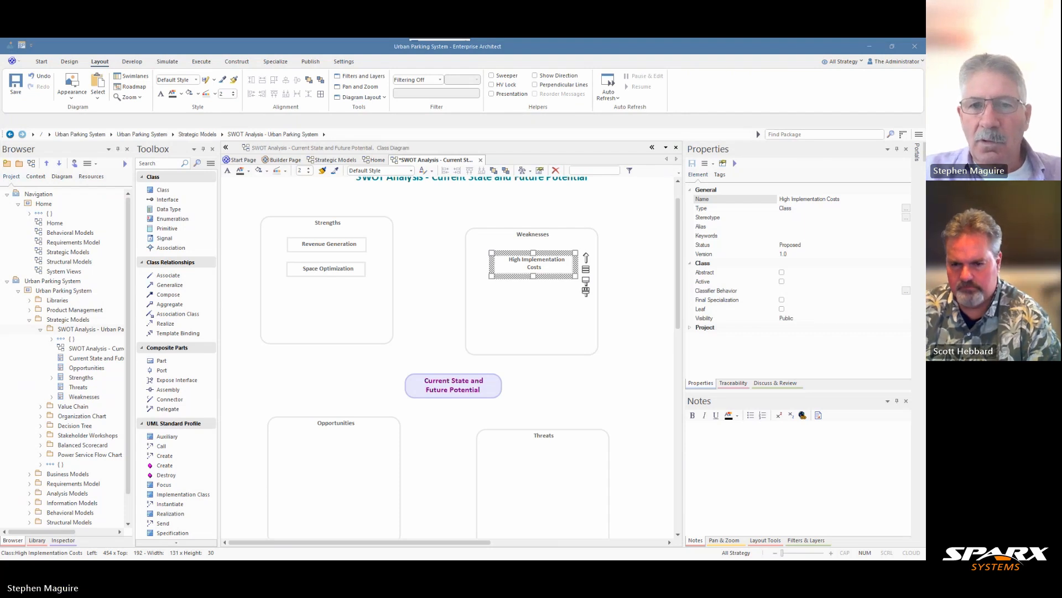
# Step: Enter the notes "Significant initial investment required for infrastructure, meters, and monitoring systems" for High Implementation Costs and move it slightly closer to the Weaknesses title
pyautogui.click(557, 268)
pyautogui.click(696, 435)
pyautogui.write('Significant initial investment required for infrastructure, meters, and monitoring systems')
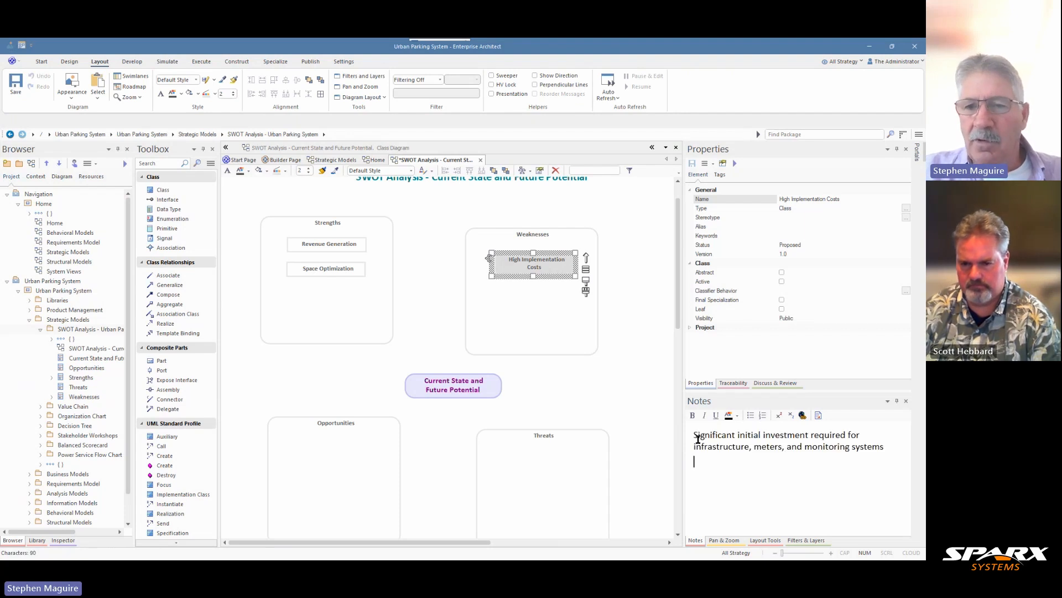
pyautogui.click(608, 277)
pyautogui.moveTo(560, 266); pyautogui.dragTo(557, 257)
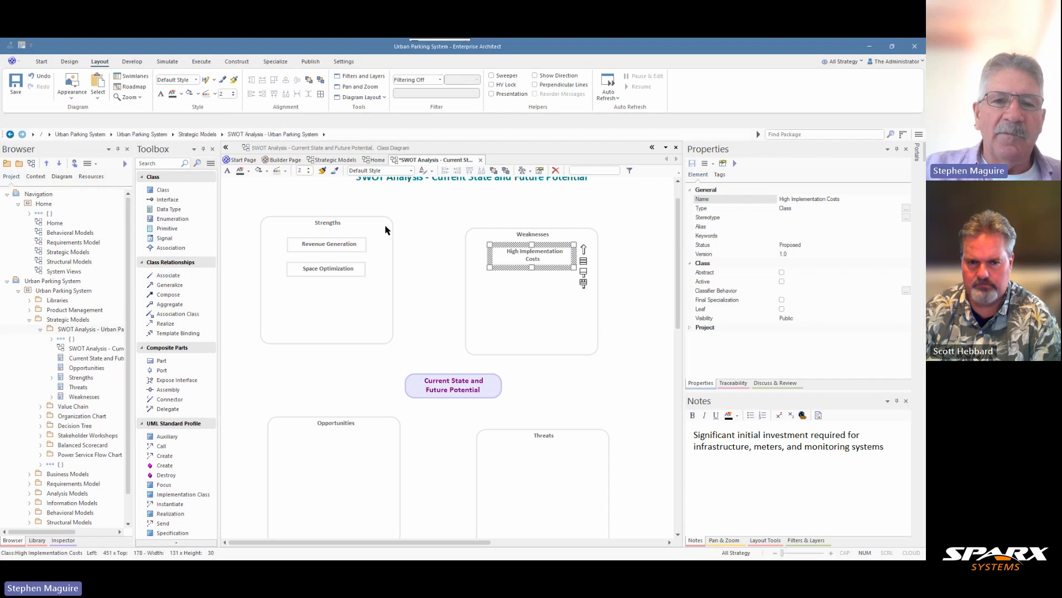
# Step: Expand the Strengths element in the project tree and widen the Browser so its nested element names are fully readable
pyautogui.click(343, 248)
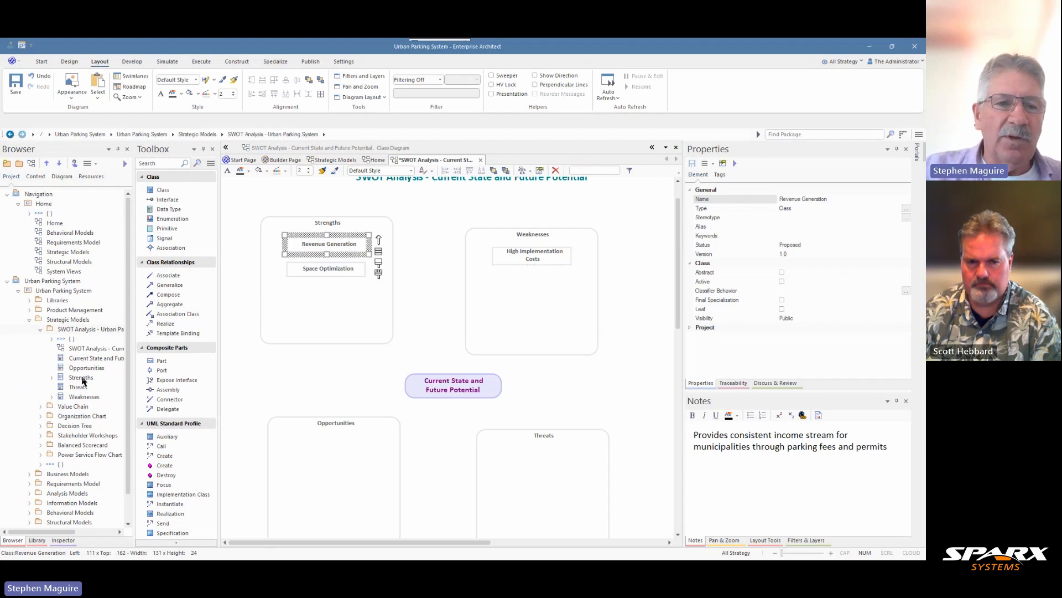
pyautogui.click(52, 378)
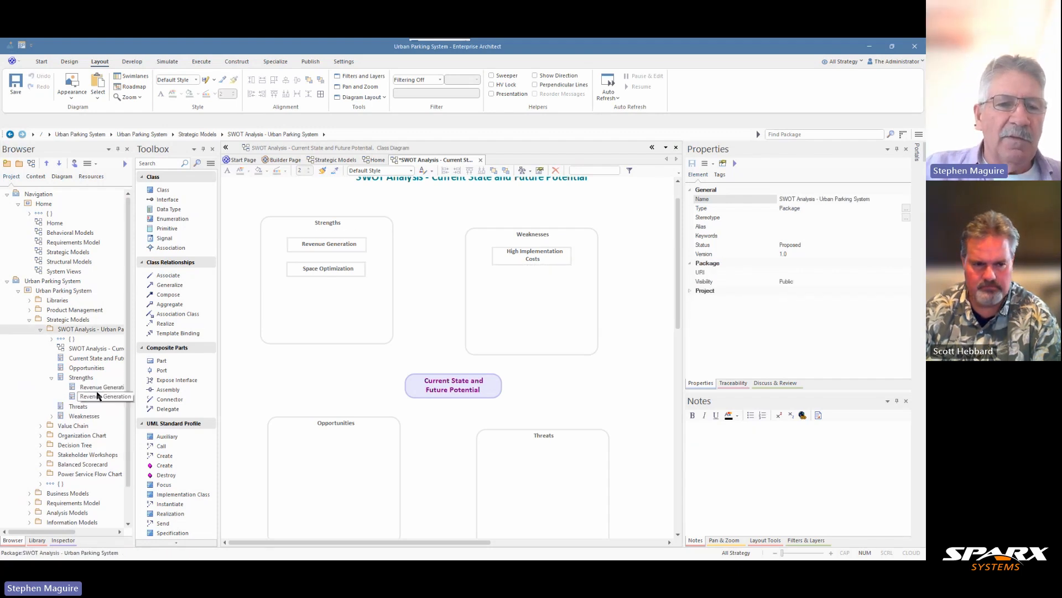
pyautogui.moveTo(133, 380); pyautogui.dragTo(181, 368)
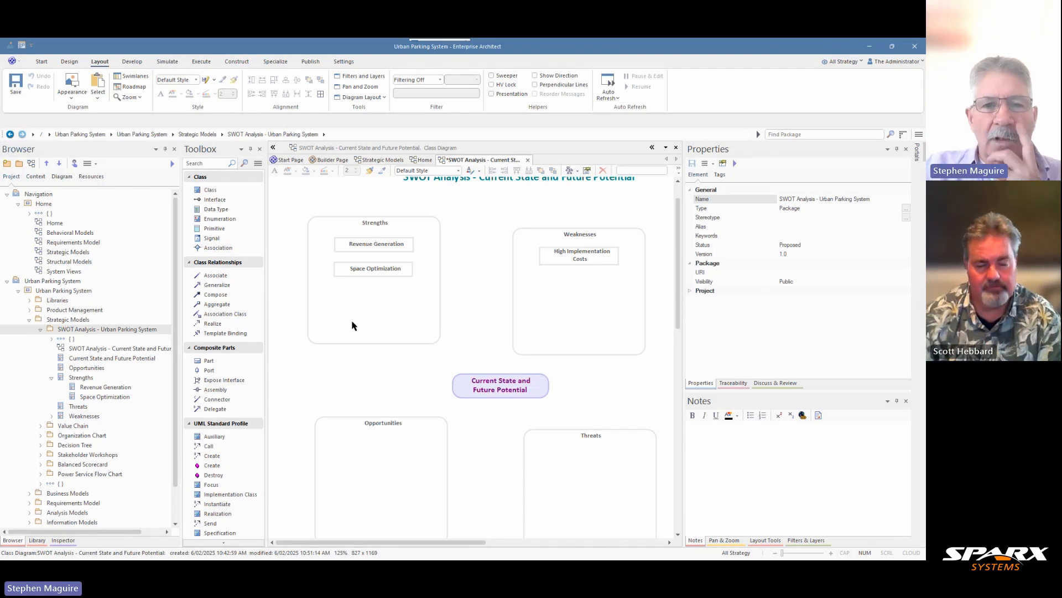
# Step: Fill the Strengths quadrant with a light green from the standard palette
pyautogui.click(329, 223)
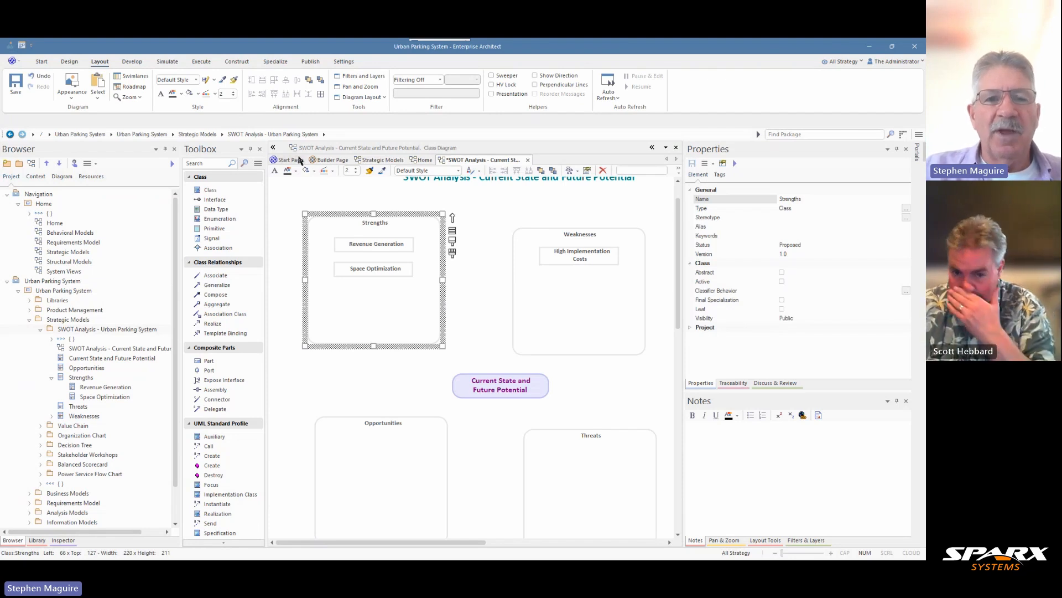
pyautogui.click(199, 94)
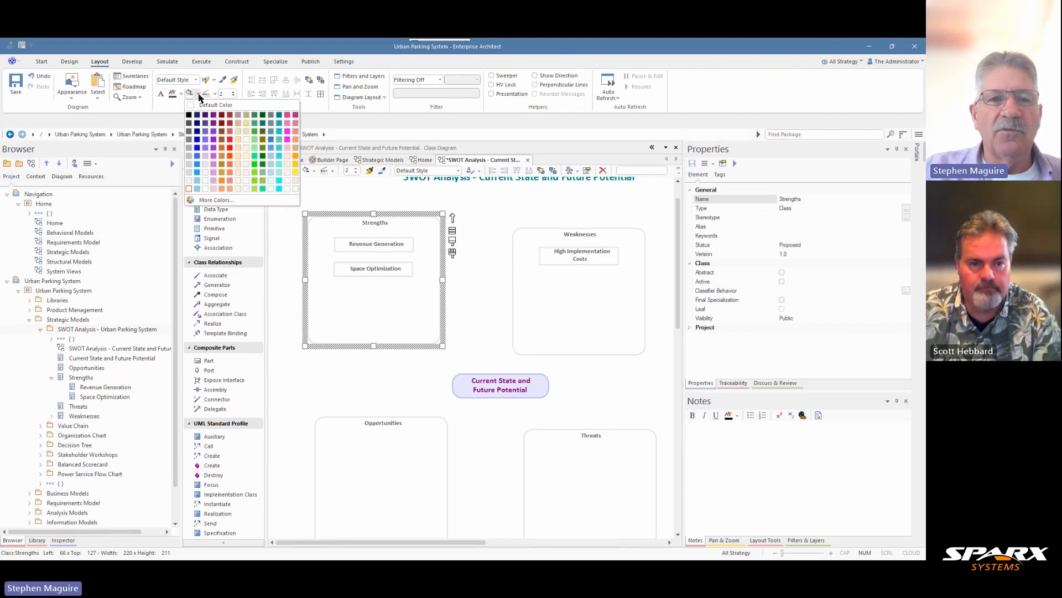
pyautogui.click(255, 146)
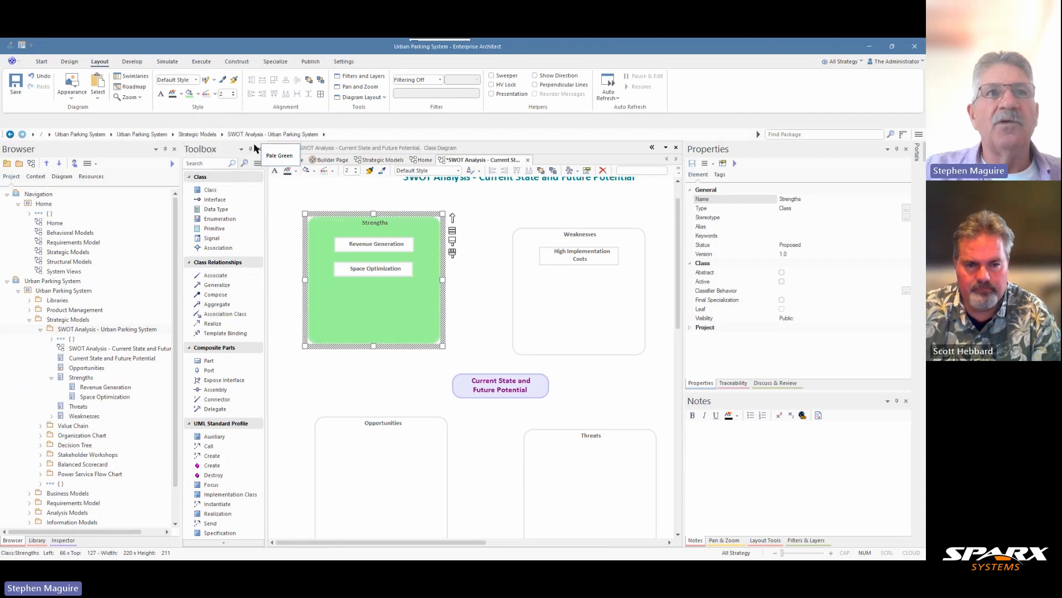
pyautogui.click(198, 94)
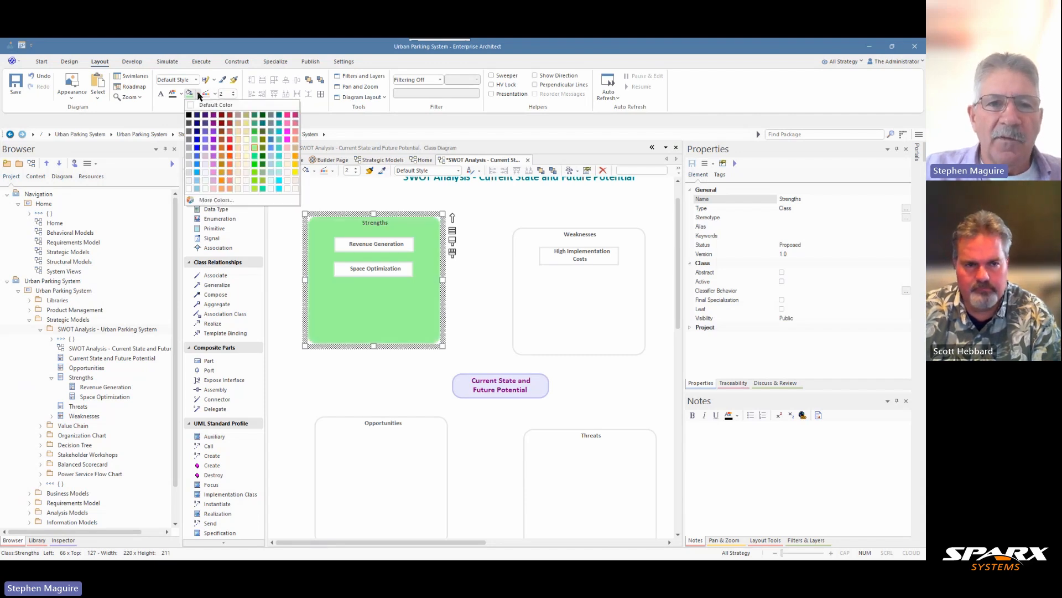
pyautogui.click(254, 140)
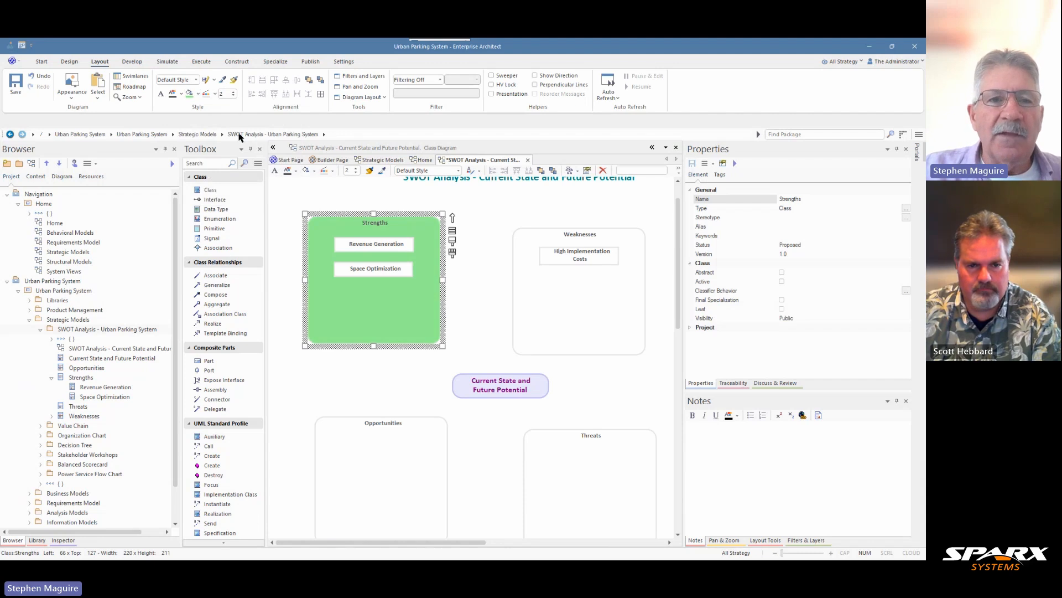
# Step: Lighten the Strengths fill to a paler custom green with luminance 230
pyautogui.click(199, 94)
pyautogui.click(237, 205)
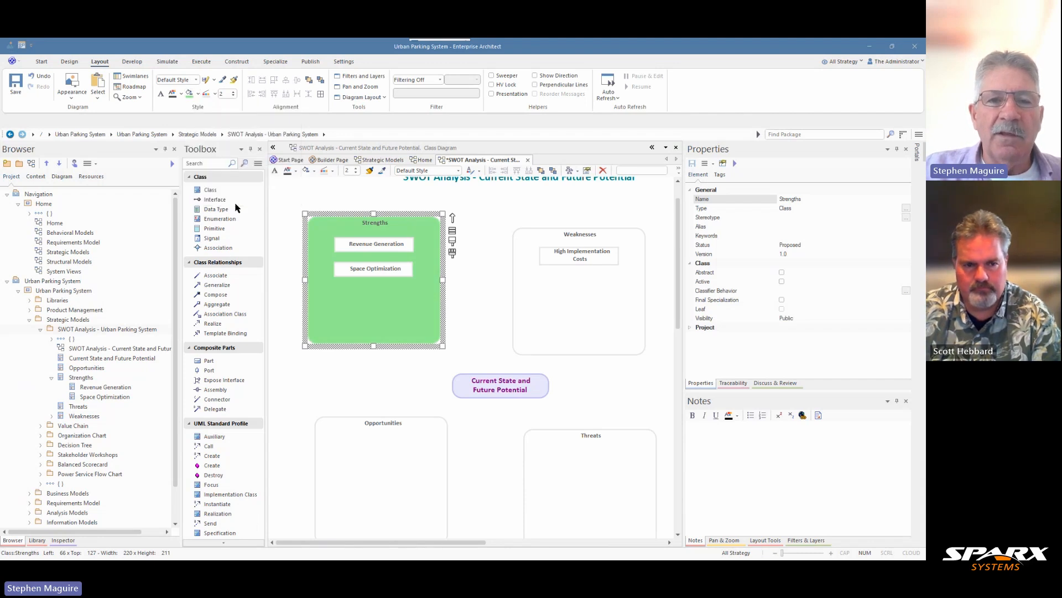
pyautogui.click(447, 232)
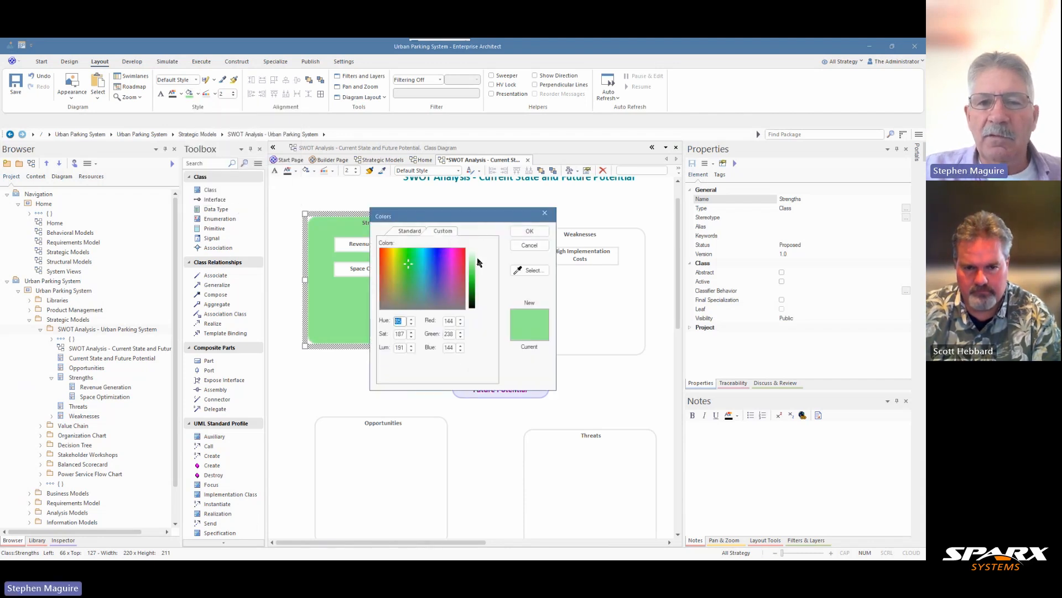
pyautogui.moveTo(480, 266); pyautogui.dragTo(481, 258)
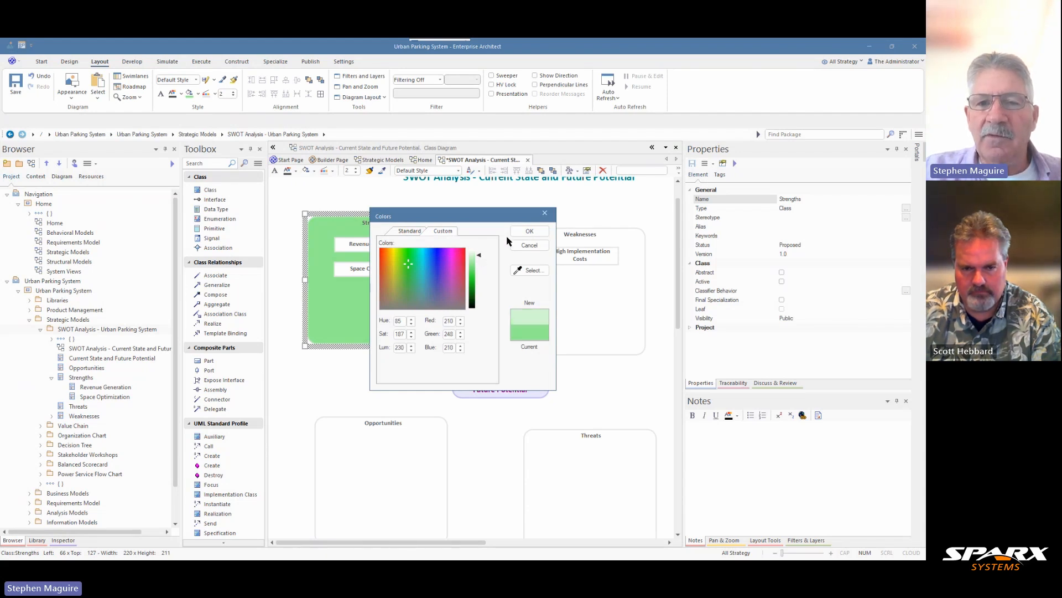
pyautogui.click(529, 231)
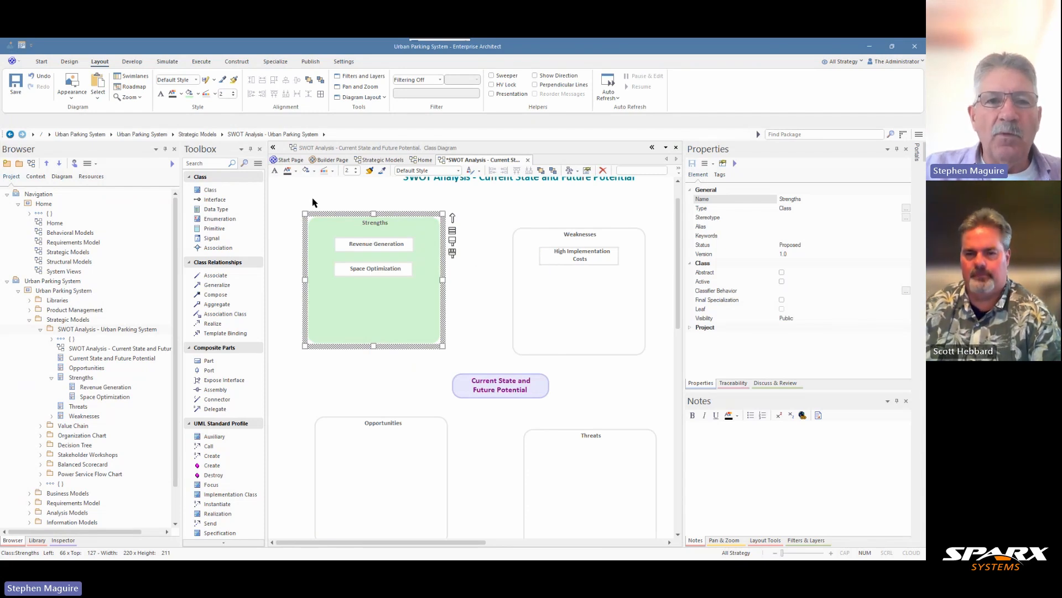
# Step: Give the Strengths quadrant a dark green border with a line width of 3
pyautogui.click(215, 95)
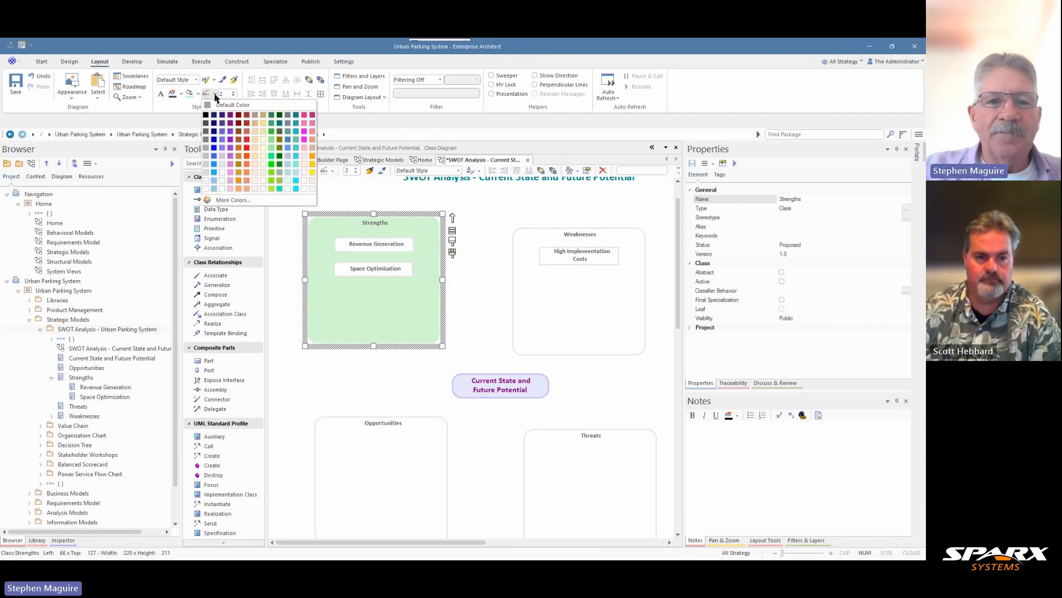
pyautogui.click(270, 117)
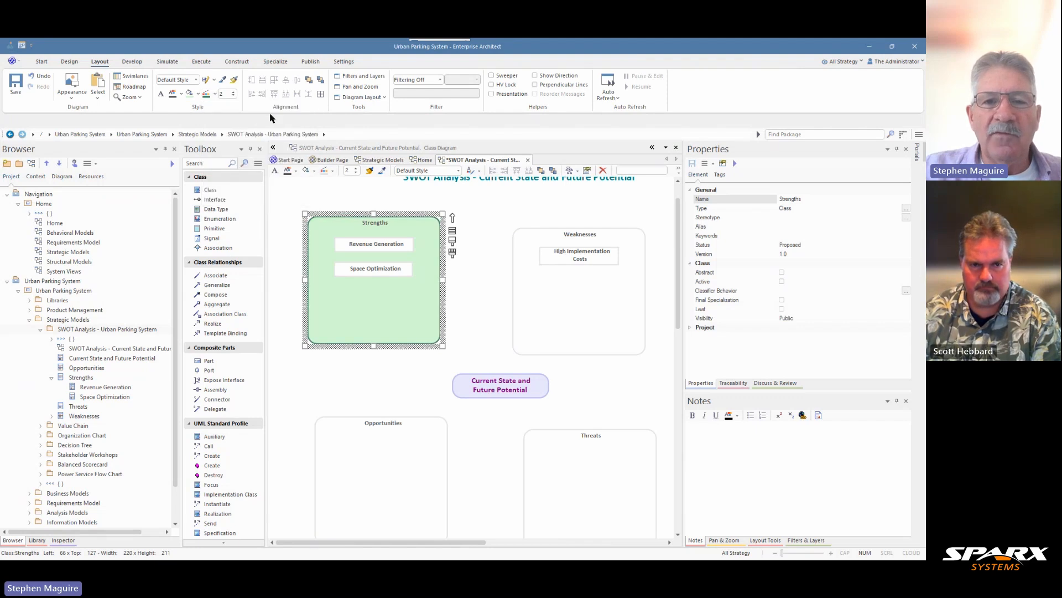
pyautogui.click(233, 94)
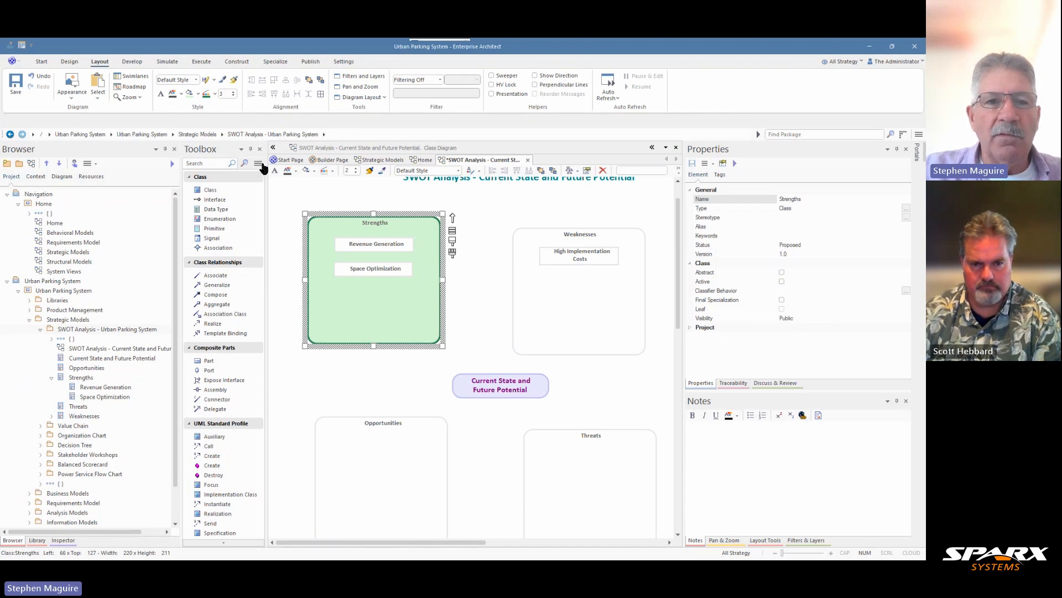
# Step: Set the Strengths quadrant's title font to bold, size 10, and colour the text green from the standard palette
pyautogui.click(162, 95)
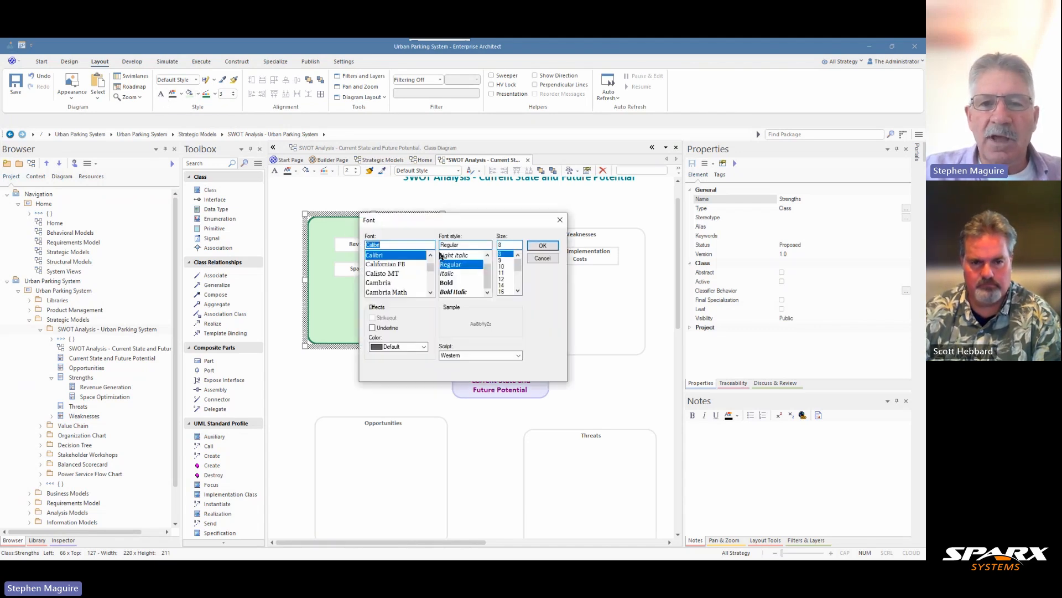
pyautogui.click(503, 266)
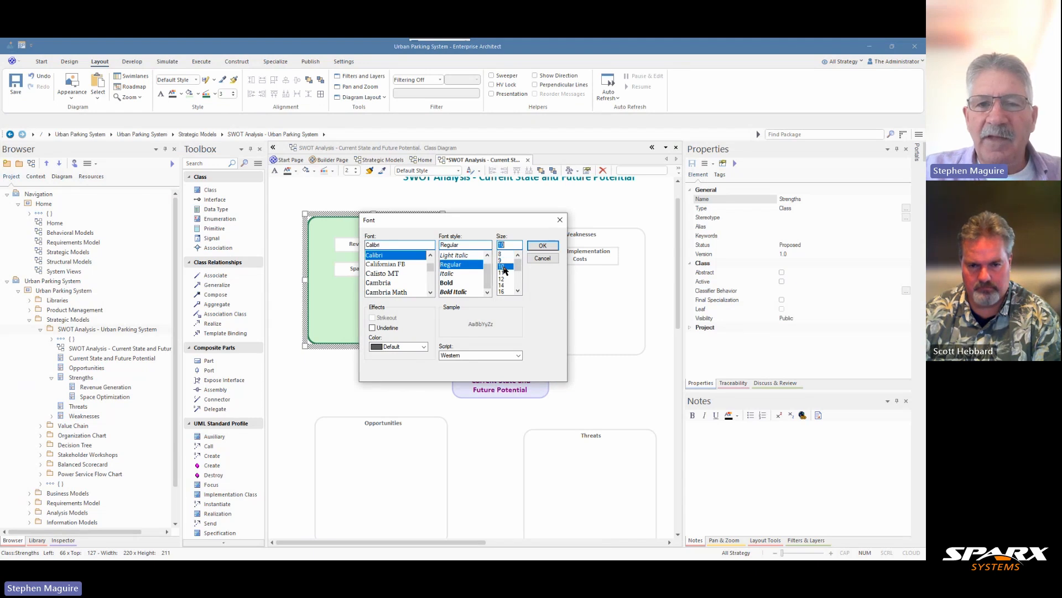
pyautogui.click(458, 283)
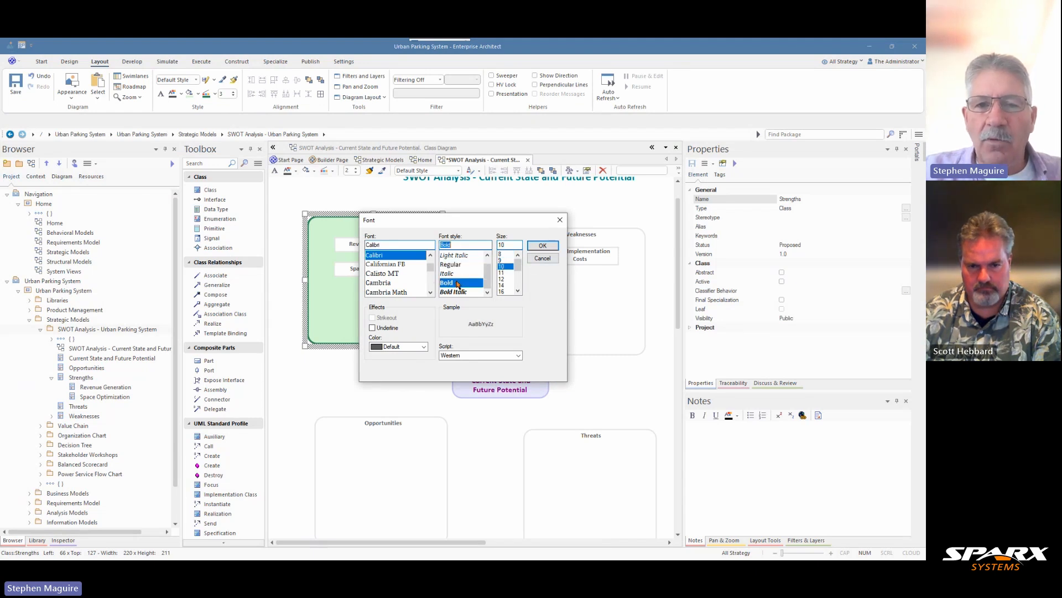
pyautogui.click(542, 246)
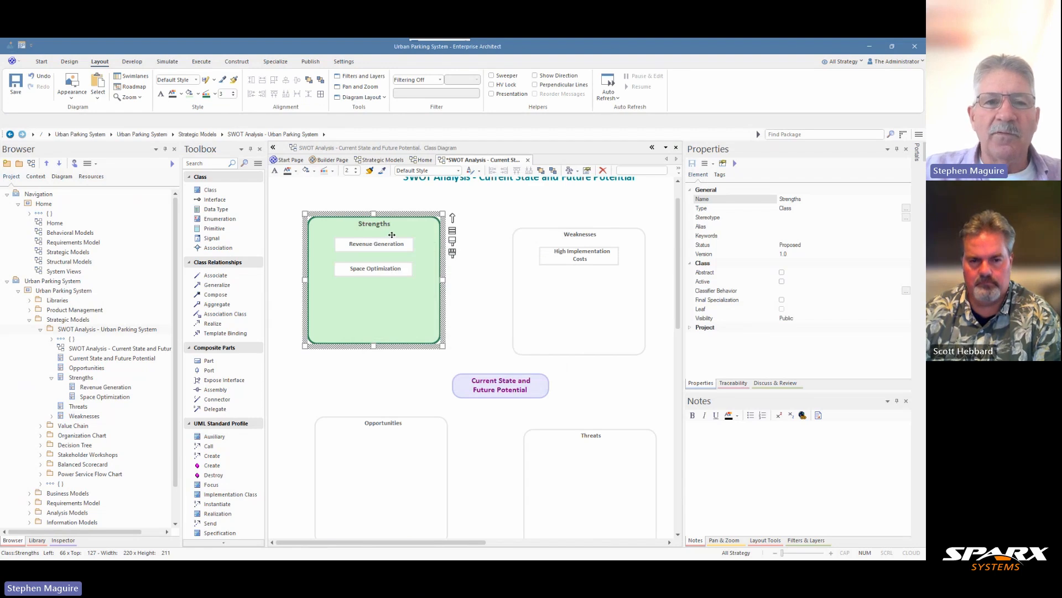
pyautogui.click(181, 95)
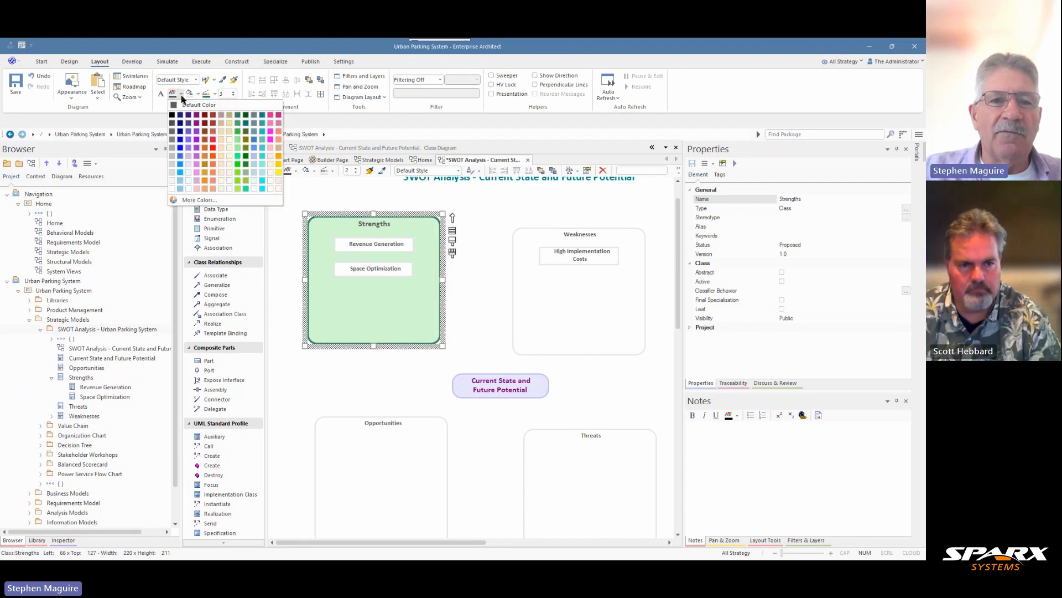
pyautogui.click(237, 126)
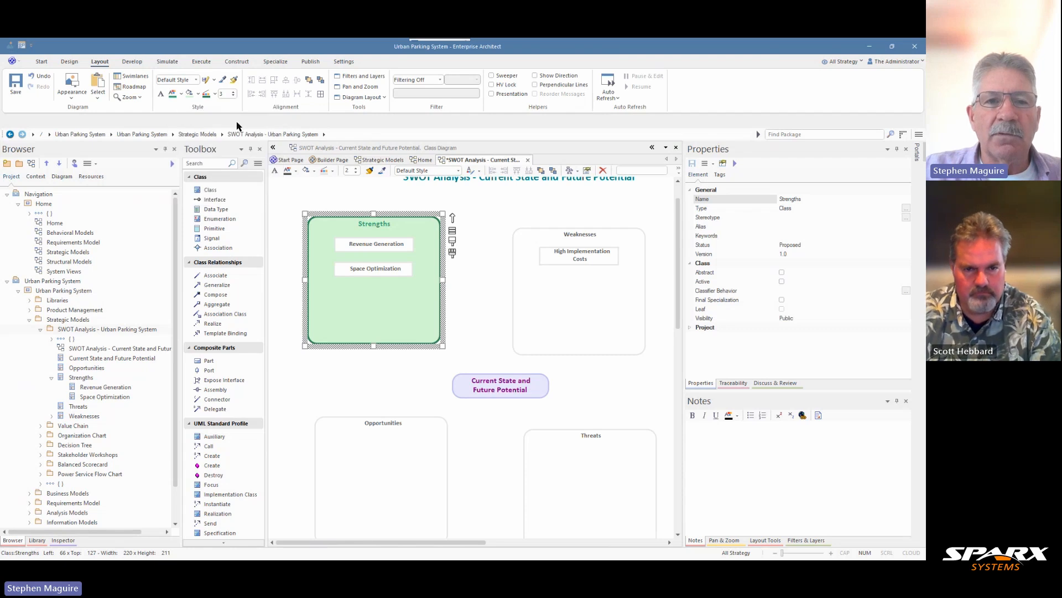
pyautogui.click(476, 252)
# Step: Change the shape of both Revenue Generation and Space Optimization inside the Strengths quadrant to Round Rectangle
pyautogui.click(395, 249)
pyautogui.click(392, 267)
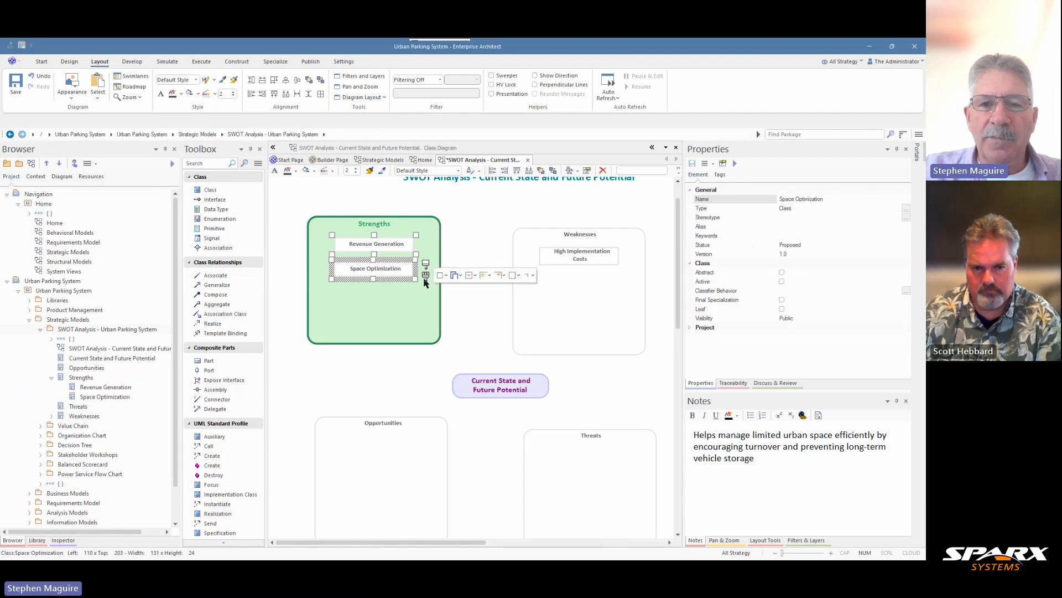
pyautogui.click(446, 275)
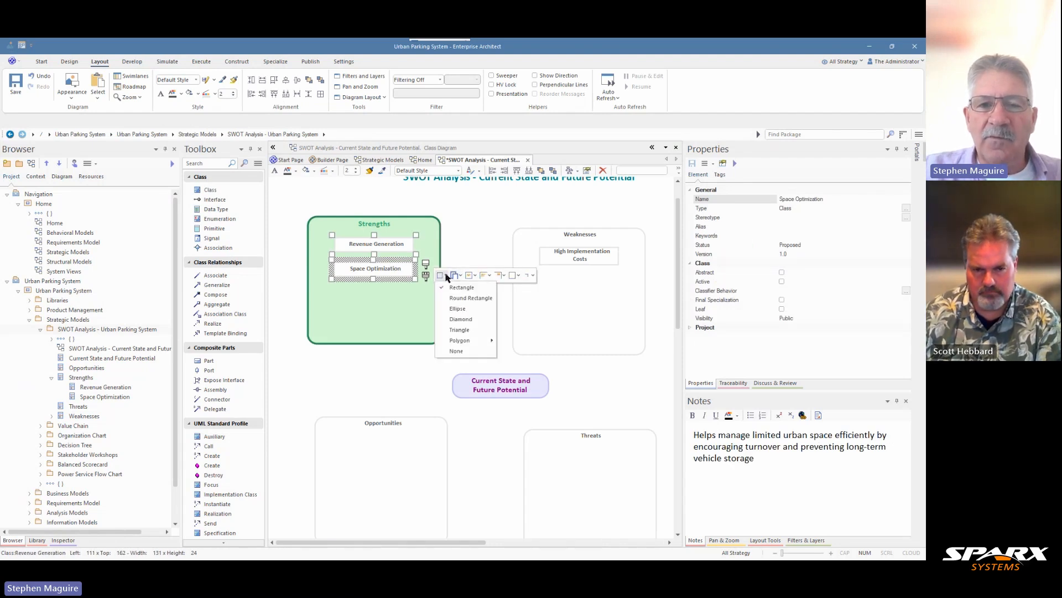
pyautogui.click(462, 298)
pyautogui.click(462, 236)
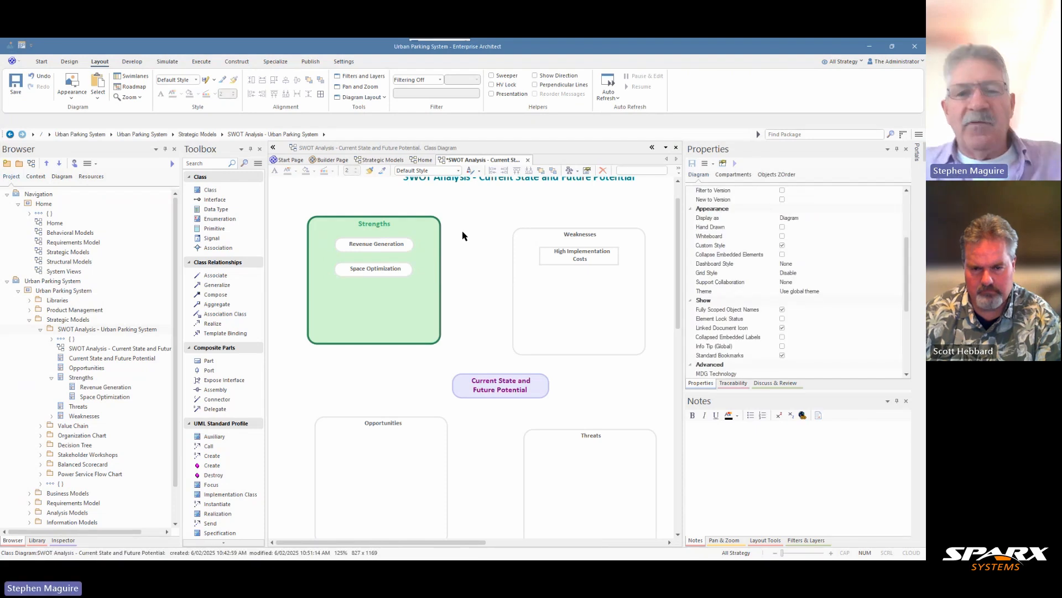